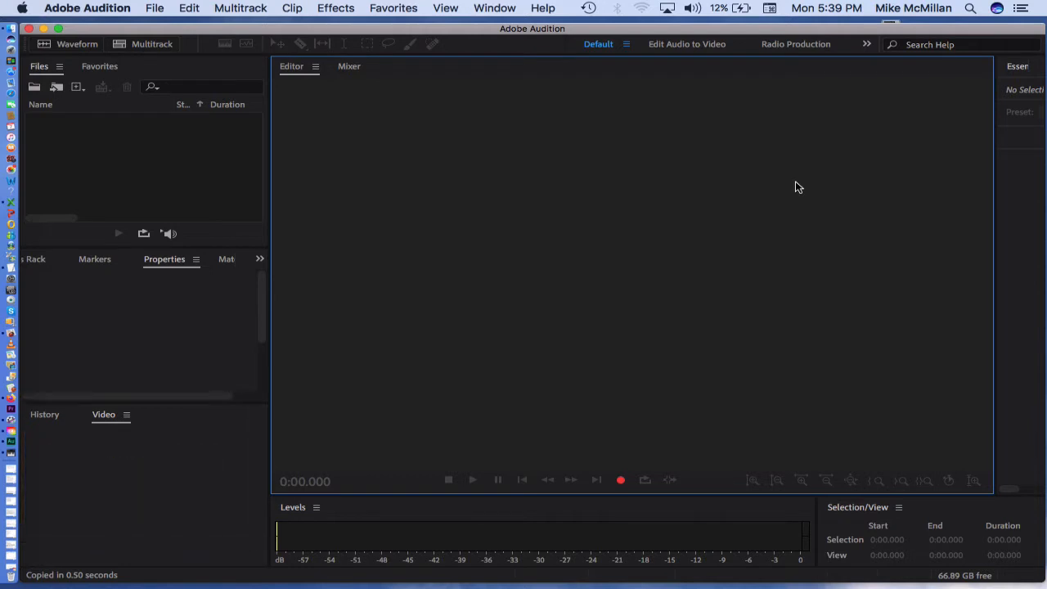
Step: Import raw video.MOV from the desktop and open its audio in the waveform editor
left_click_drag(455, 33, 617, 33)
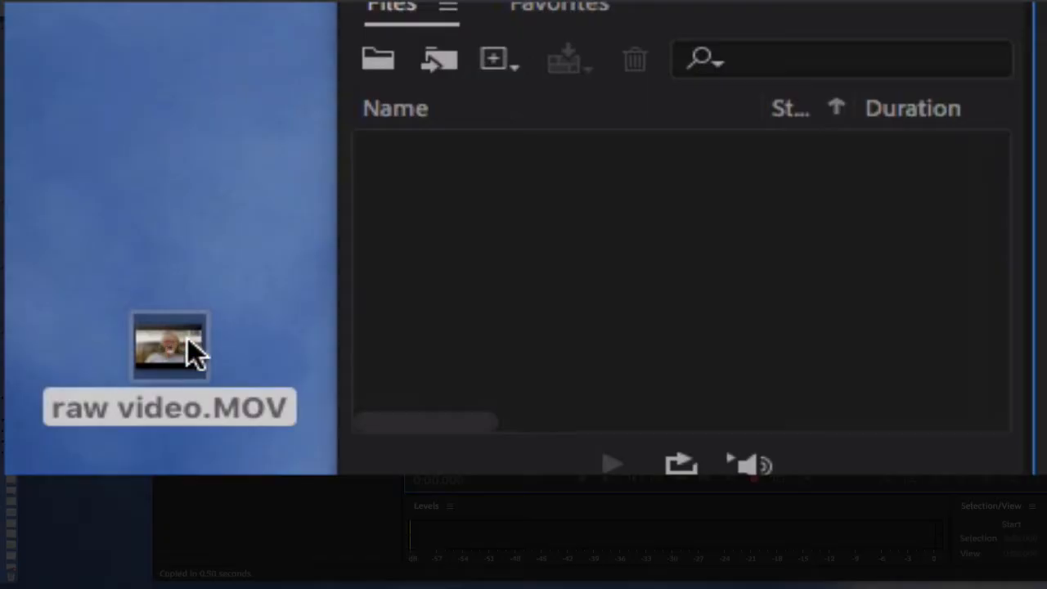
left_click_drag(94, 191, 221, 139)
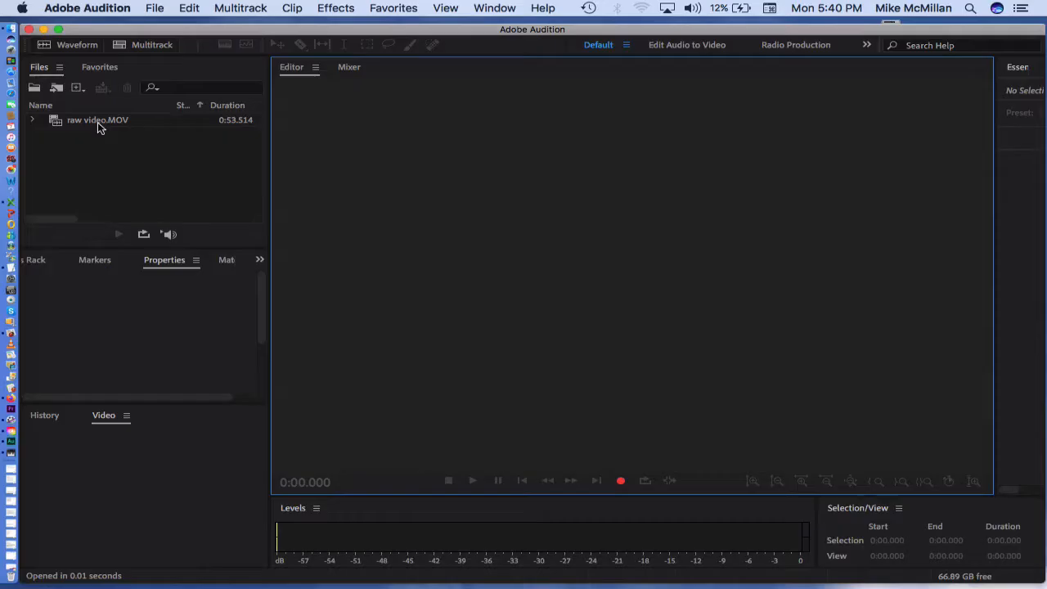
double_click(98, 121)
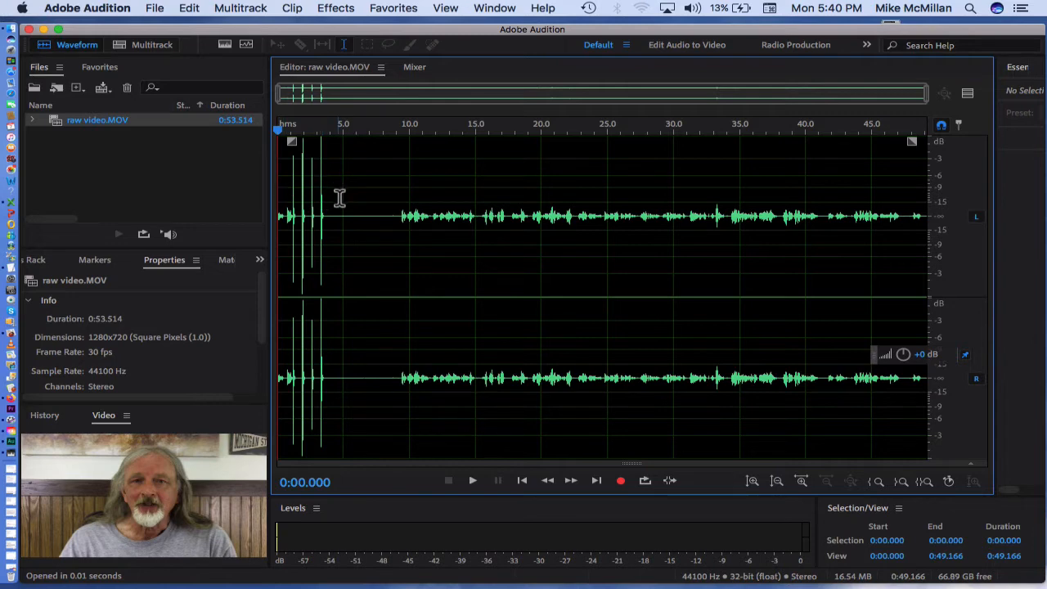
Step: Play the speech from about 17.3 s and stop after a few seconds to check its loudness
left_click(505, 132)
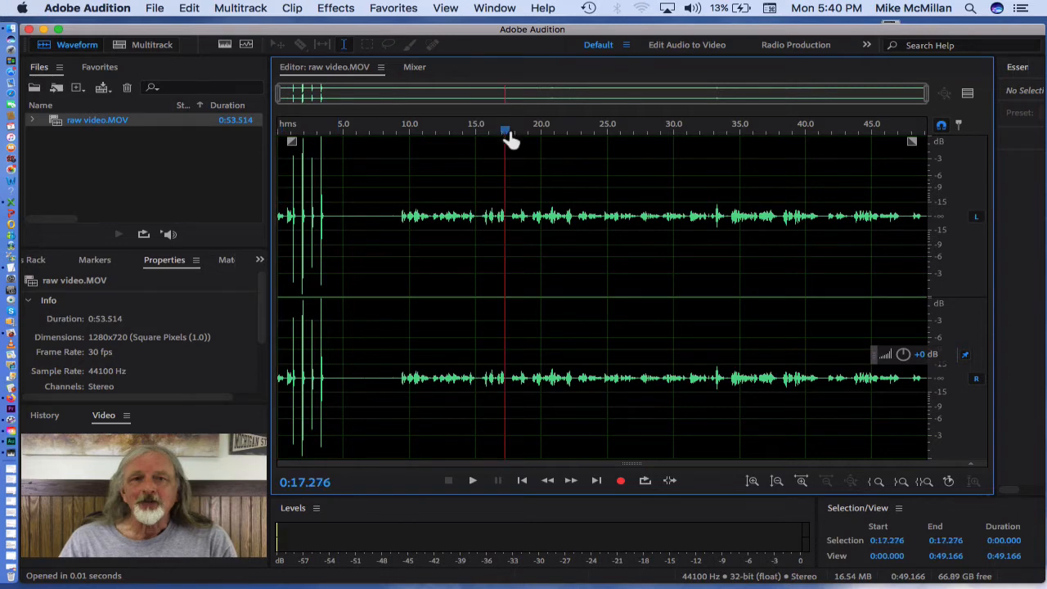
key("space")
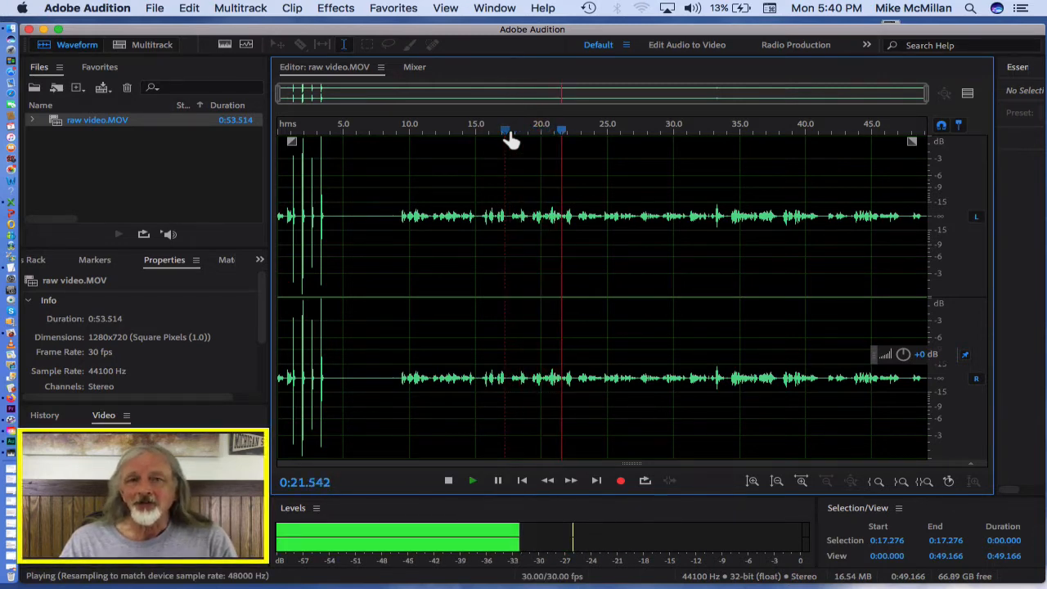
key("space")
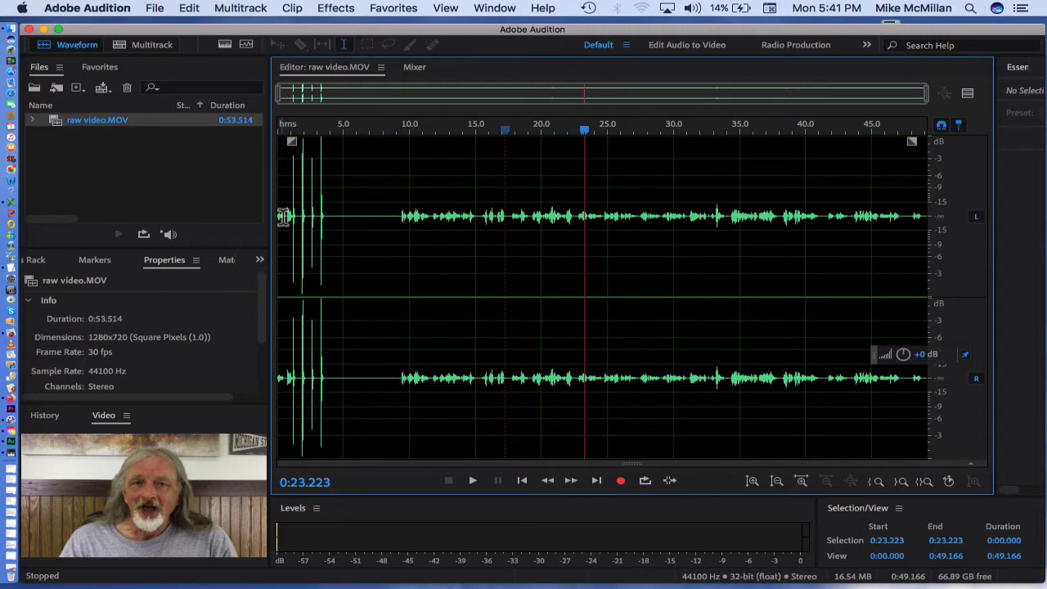
Step: Highlight the whole waveform and several speech passages between about 16 and 39 s to examine their amplitude
left_click_drag(281, 217, 1042, 187)
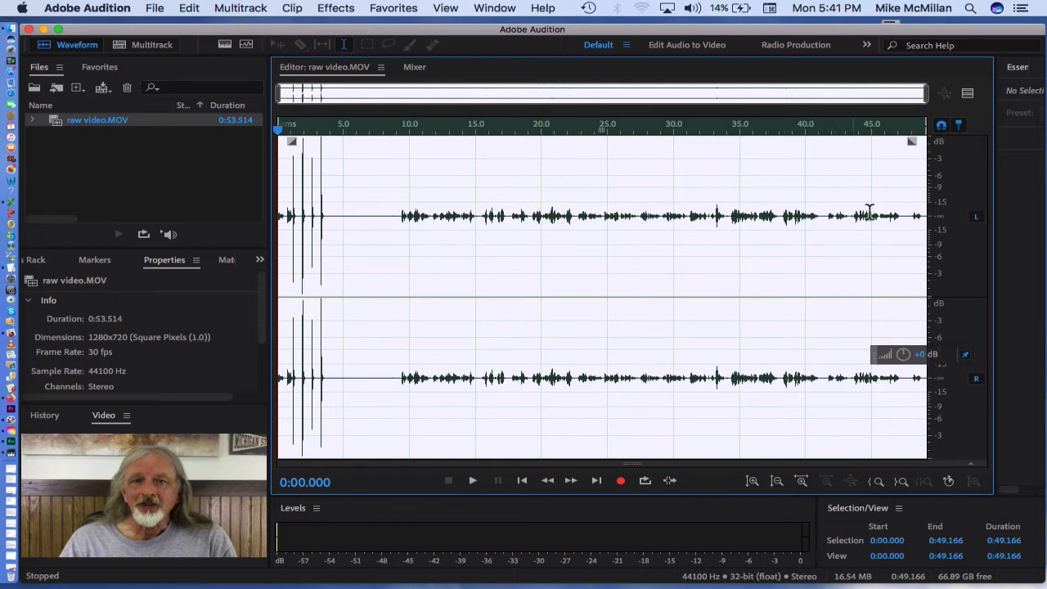
left_click(584, 221)
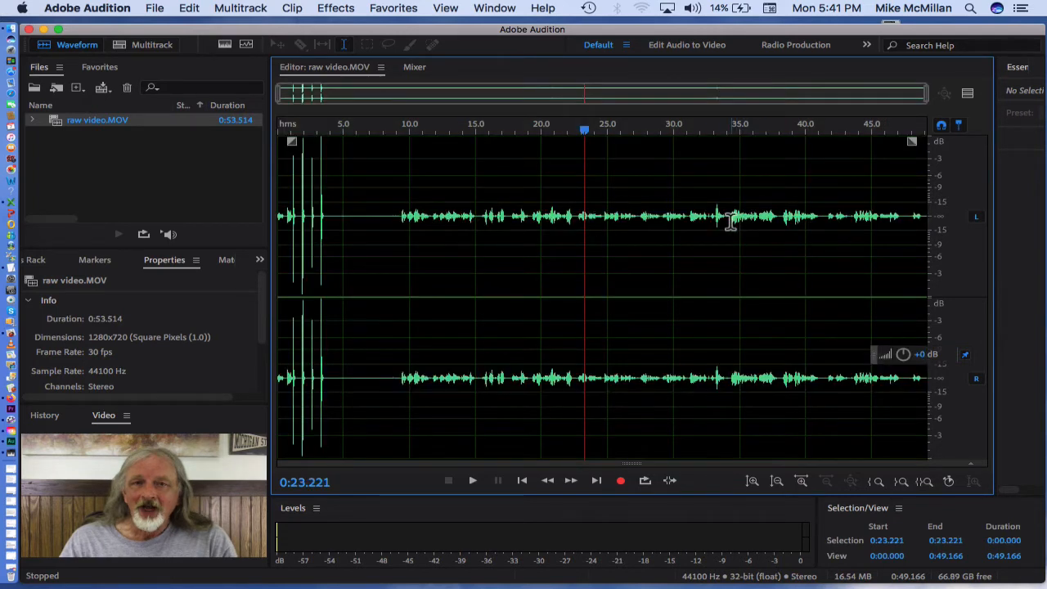
left_click_drag(728, 219, 776, 219)
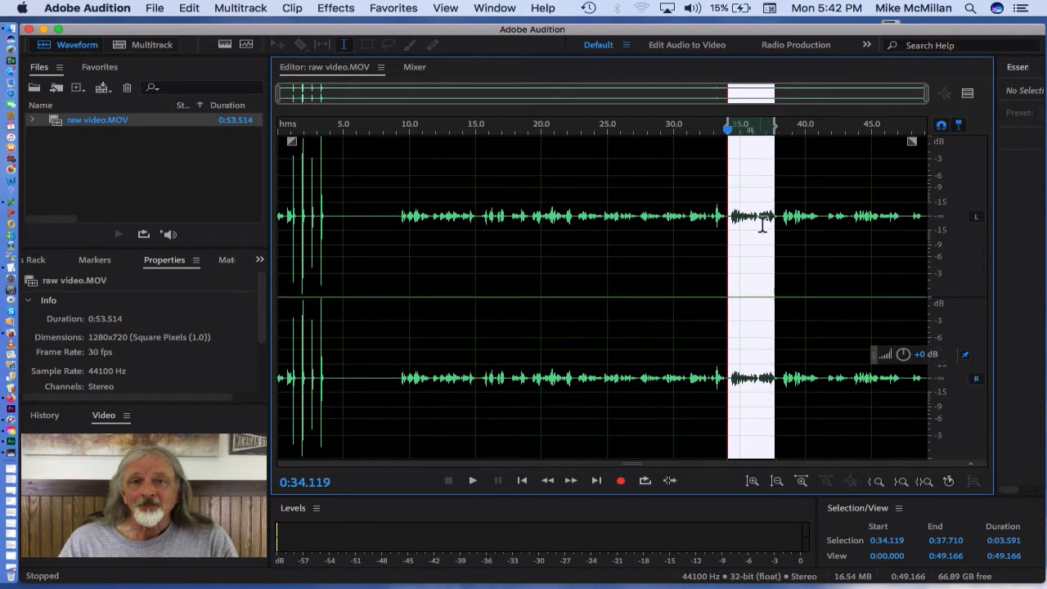
left_click_drag(598, 232, 790, 230)
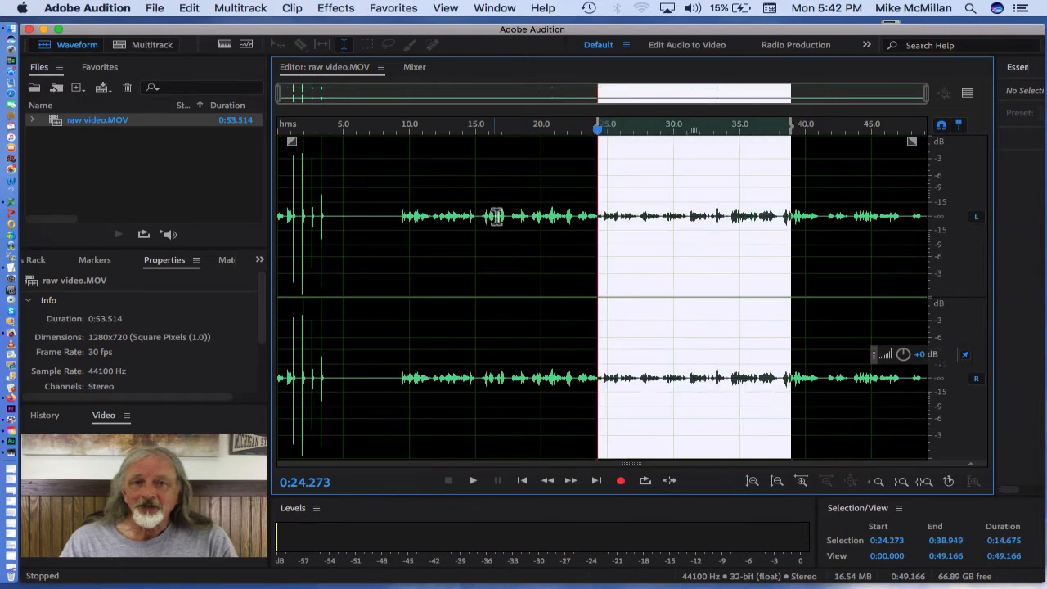
left_click_drag(494, 216, 646, 235)
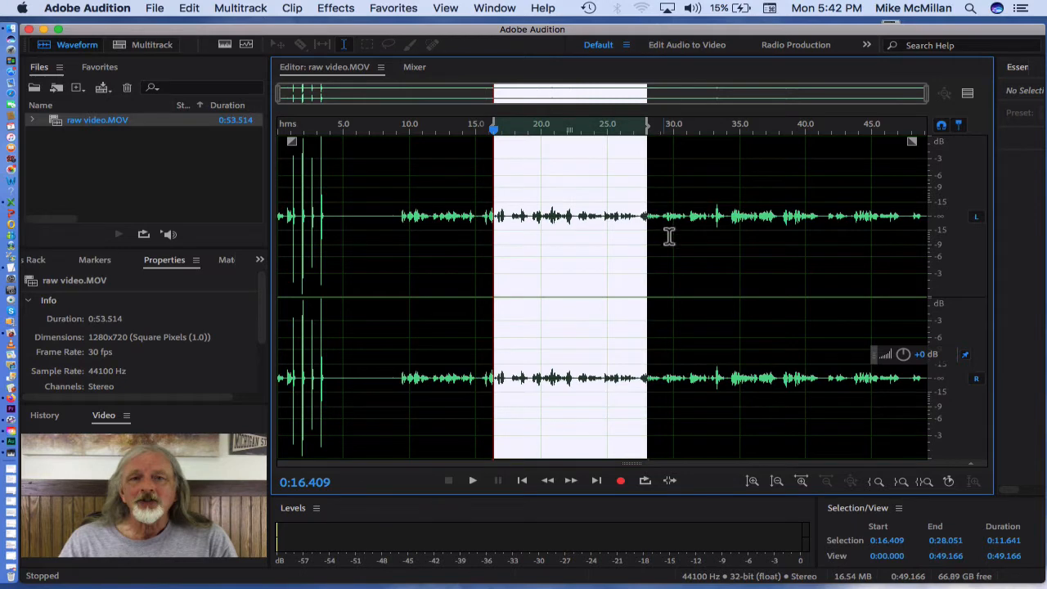
Step: Play the speech in short stretches from about 31.4 s to check it on the level meters
left_click(692, 238)
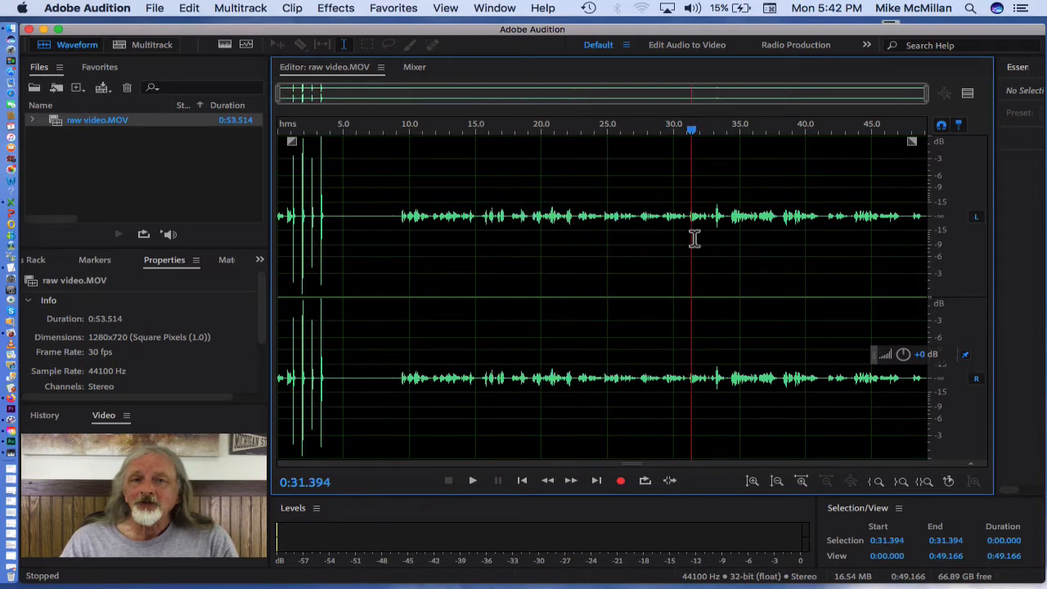
key("space")
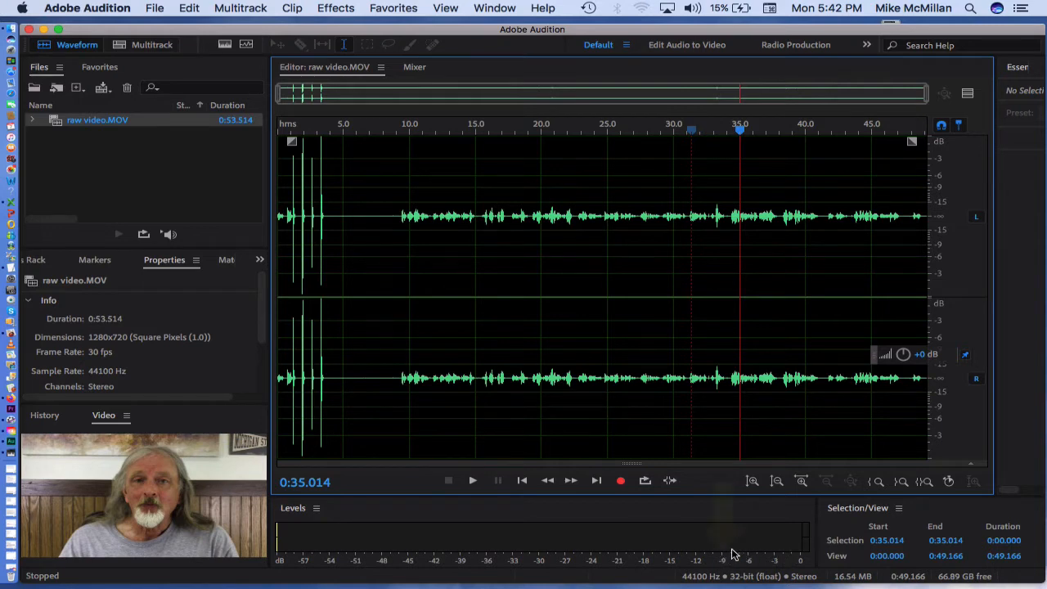
key("space")
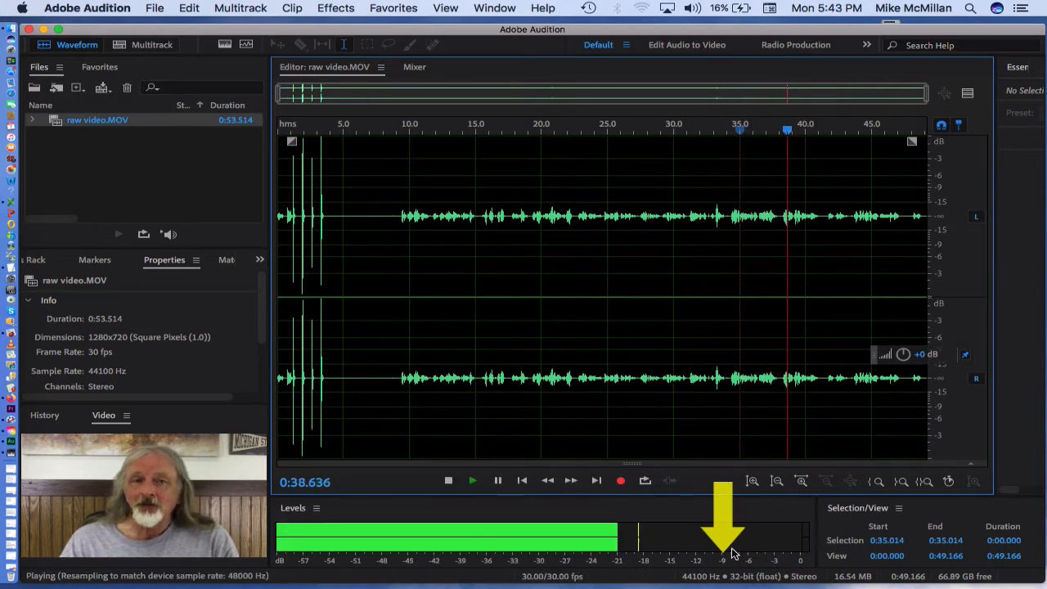
key("space")
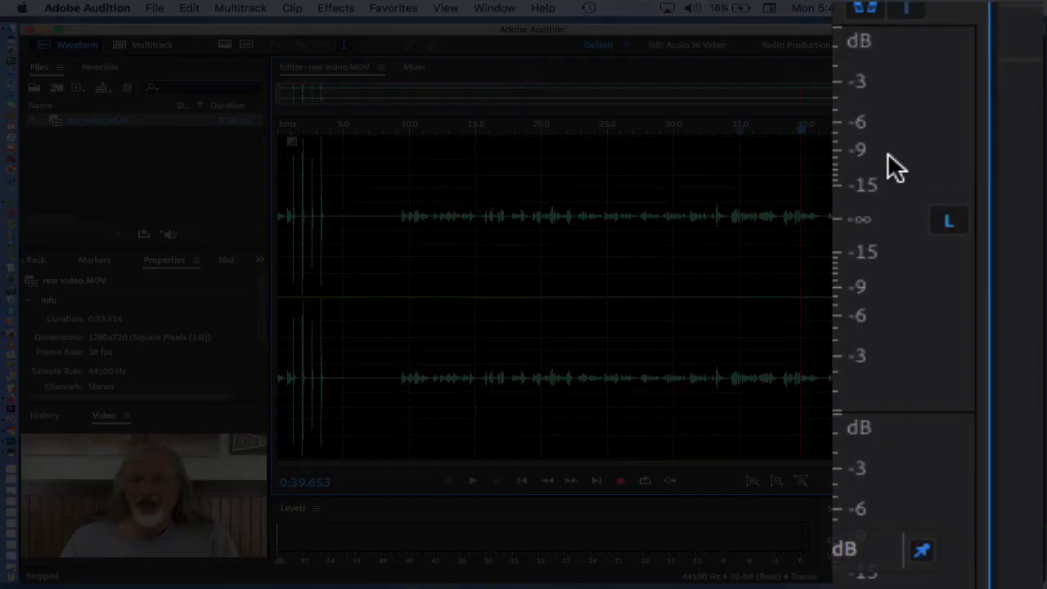
Step: Enlarge the waveform's amplitude scale until the speech peaks nearly fill both channels
scroll(888, 153, "down", 5)
scroll(889, 154, "up", 8)
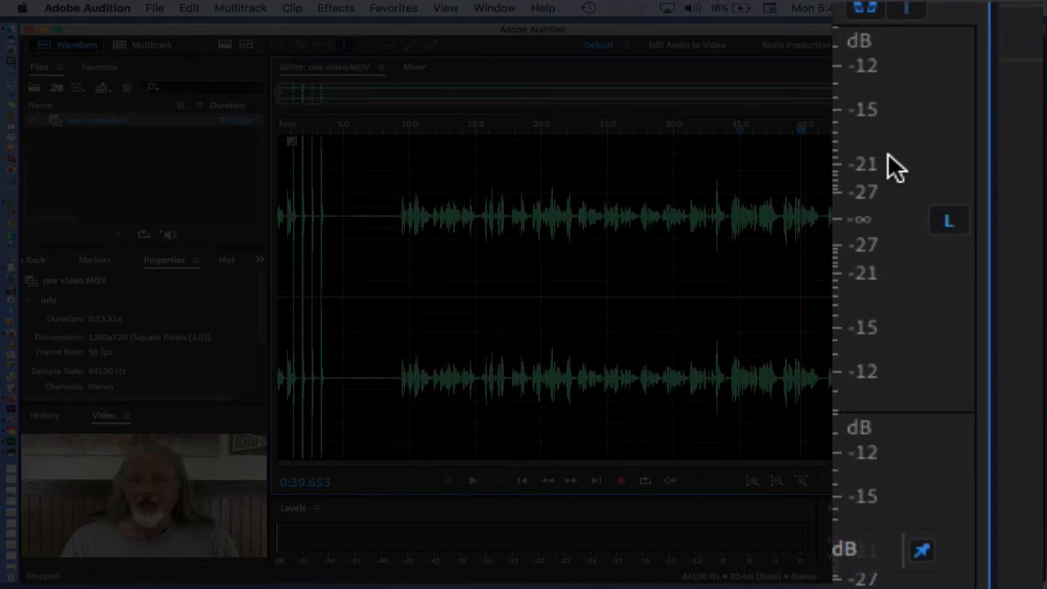
scroll(888, 154, "up", 2)
scroll(888, 154, "up", 1)
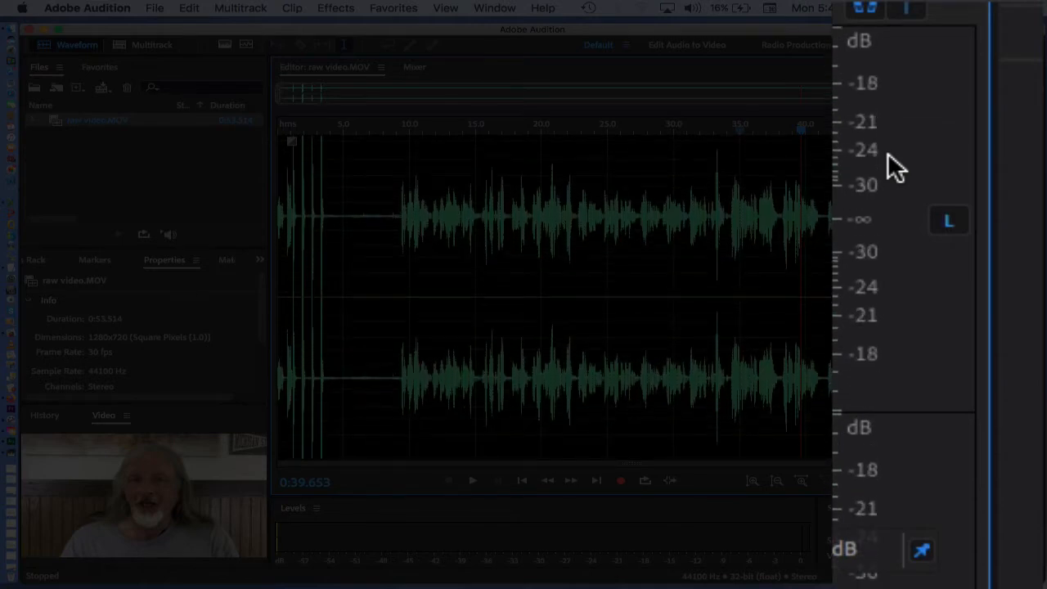
scroll(887, 152, "down", 5)
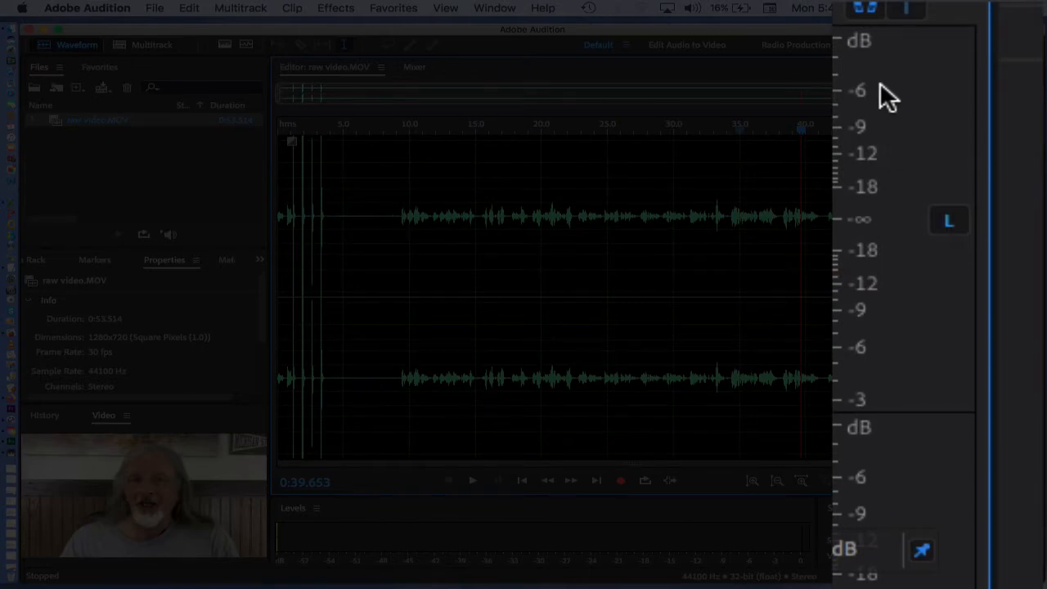
scroll(887, 98, "up", 4)
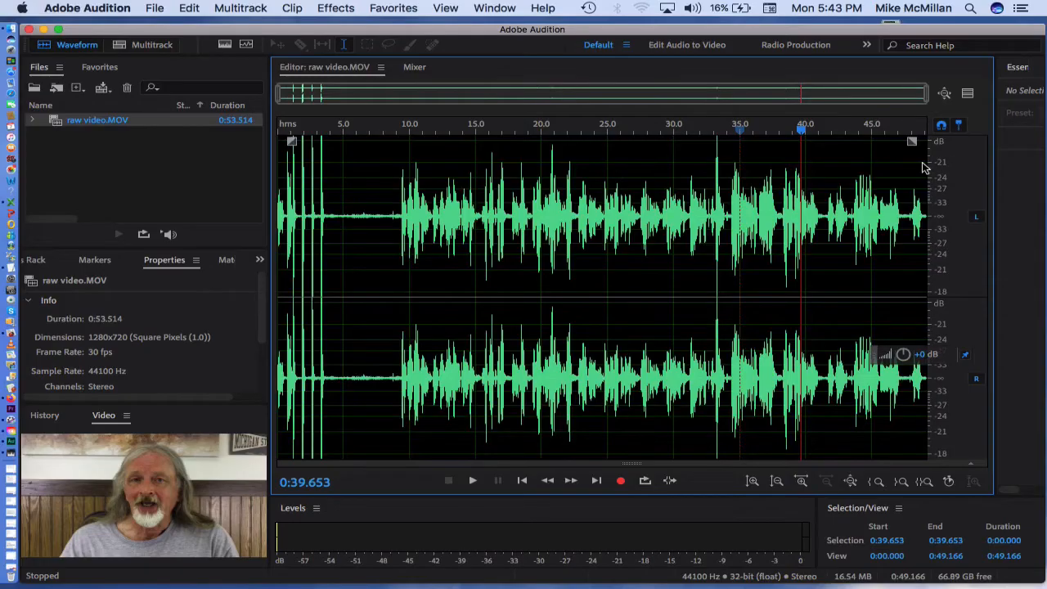
Step: Play the speech from about 37 s and stop after about three seconds to compare it with the enlarged waveform
left_click(767, 131)
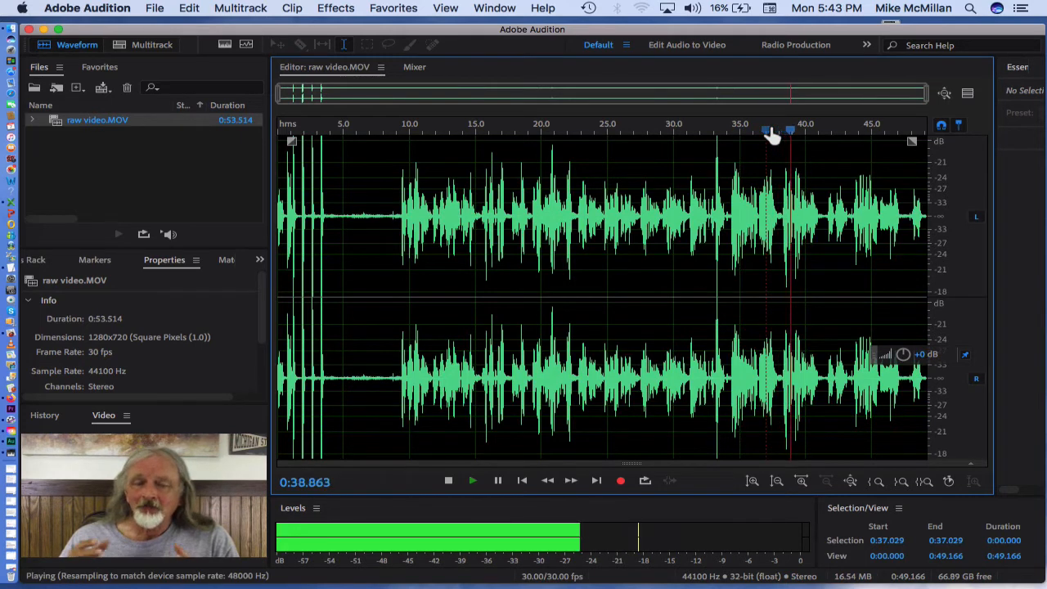
key("space")
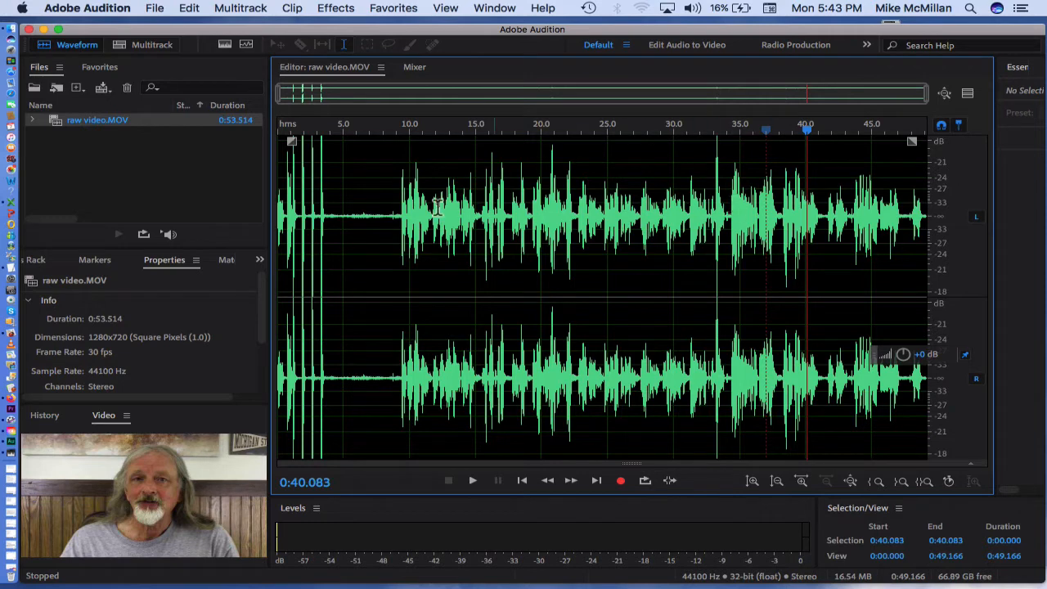
Step: Highlight quieter passages from about 22.7 s and louder ones near 15.5 and 32.6 s to compare their peaks
left_click(838, 207)
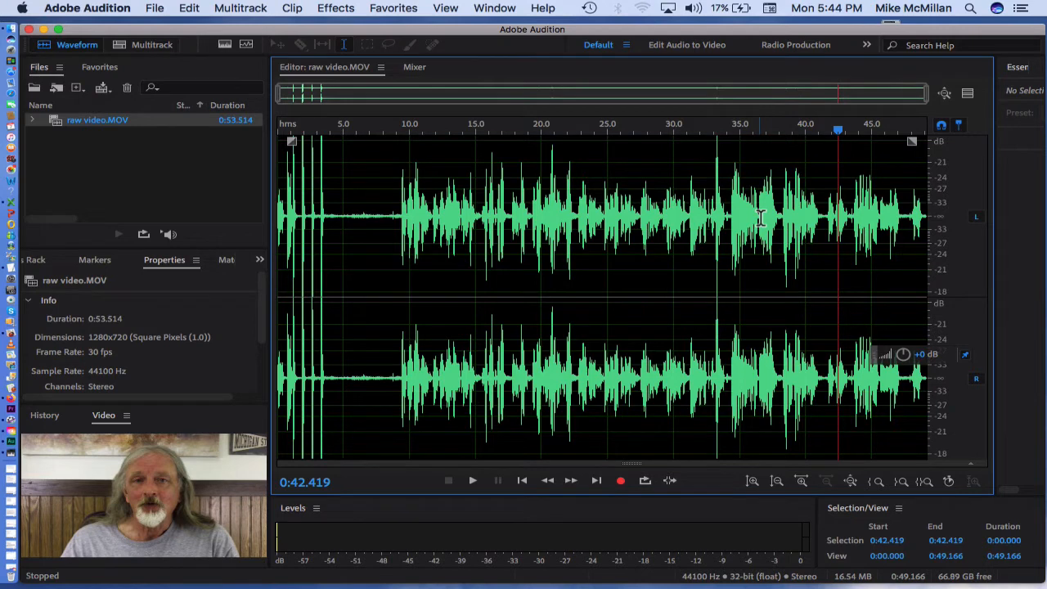
left_click_drag(576, 206, 710, 218)
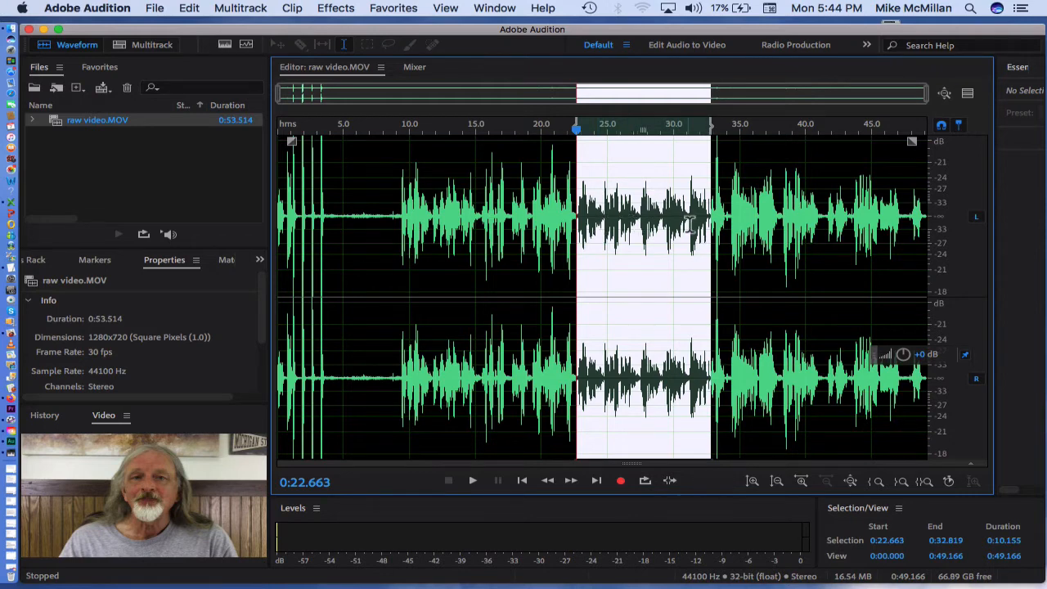
left_click_drag(581, 221, 679, 225)
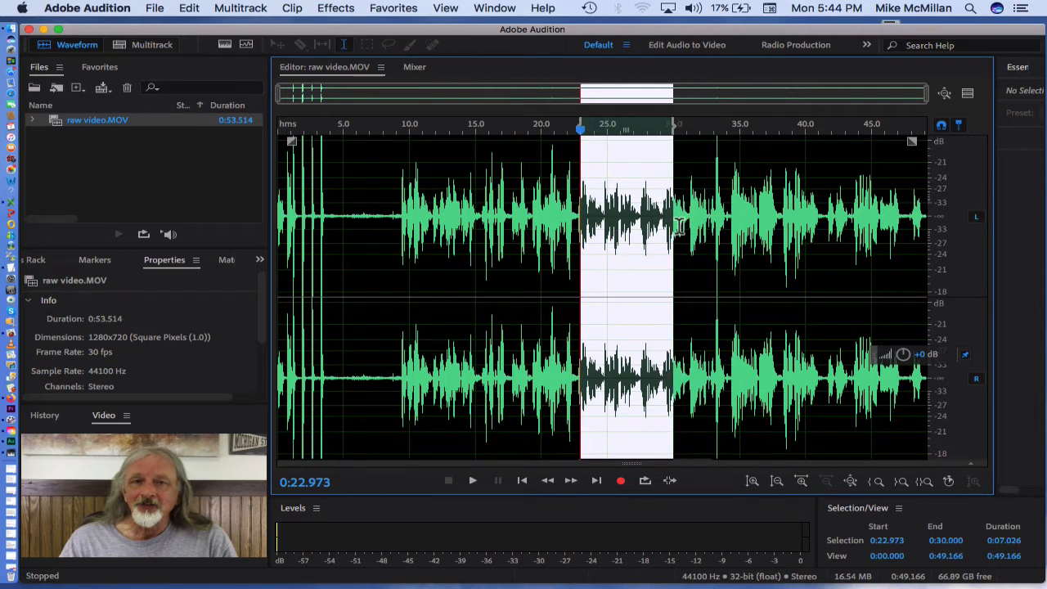
left_click_drag(482, 164, 511, 165)
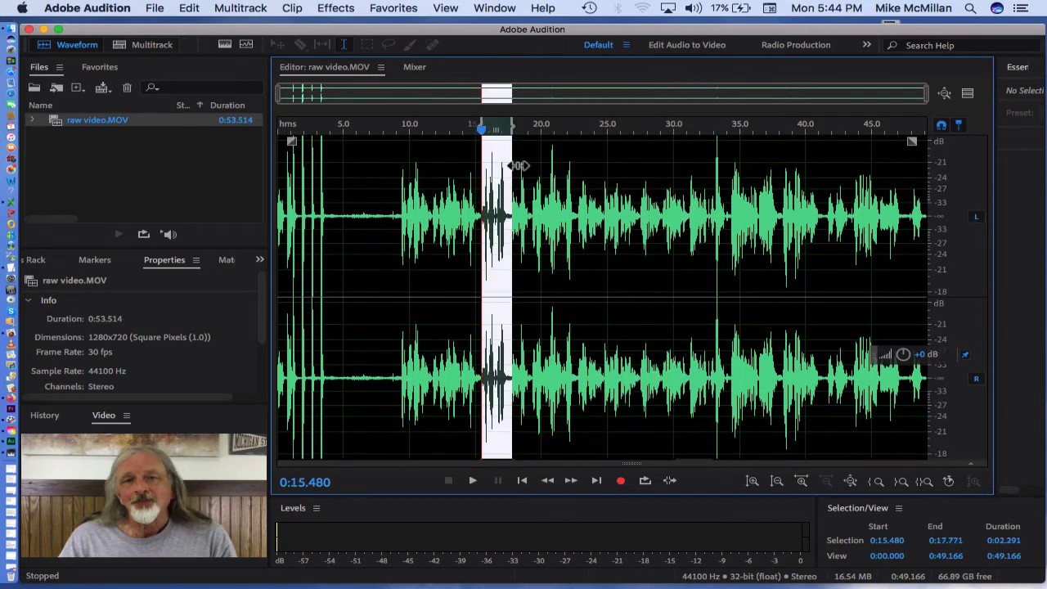
left_click_drag(708, 160, 779, 162)
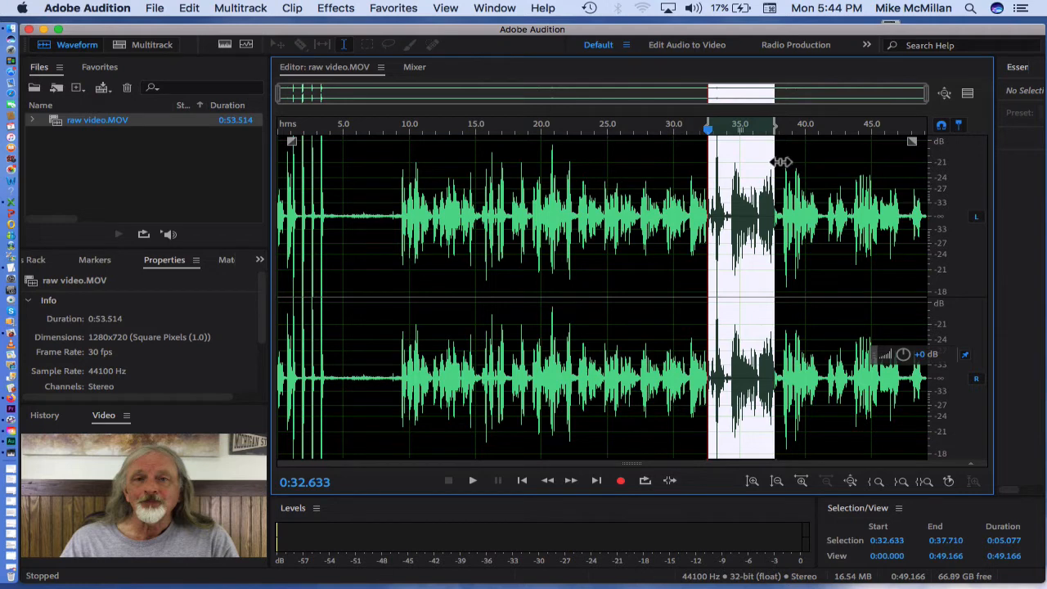
left_click(731, 176)
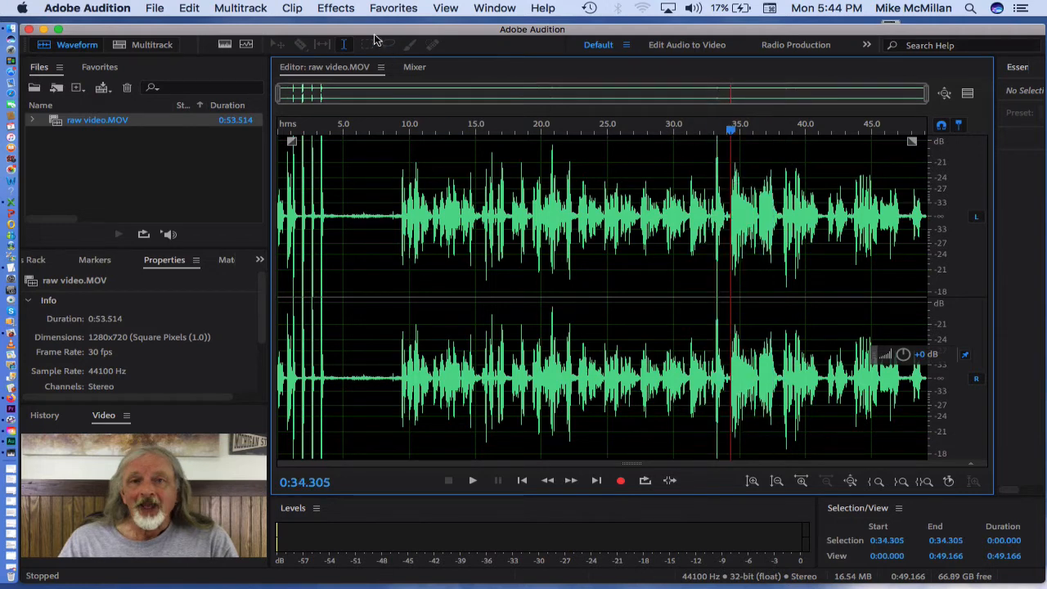
Step: Open the Hard Limiter effect for the audio and place its dialog clear of the waveform
left_click(393, 10)
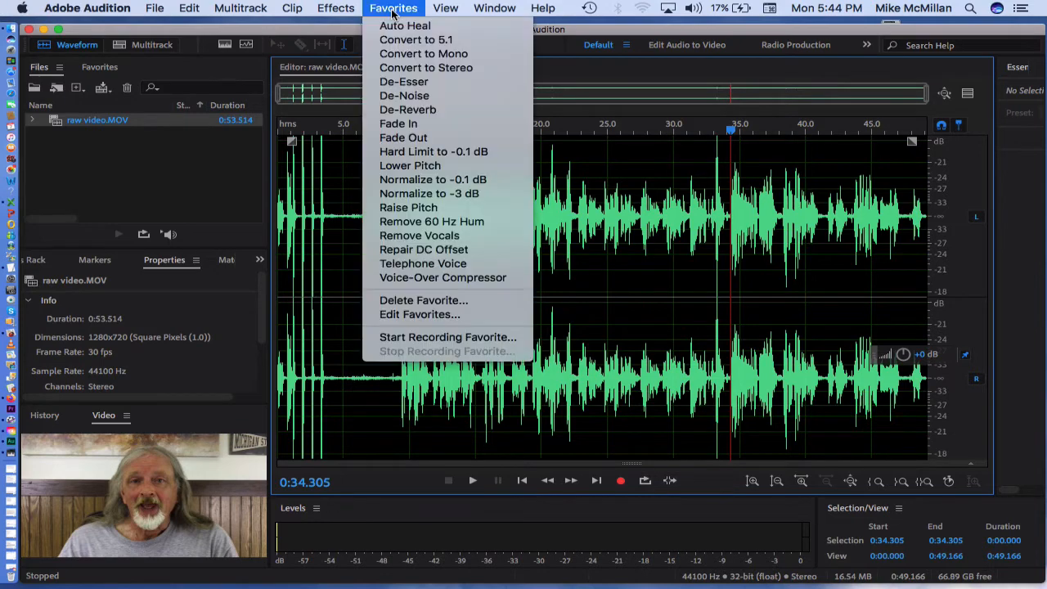
mouse_move(337, 10)
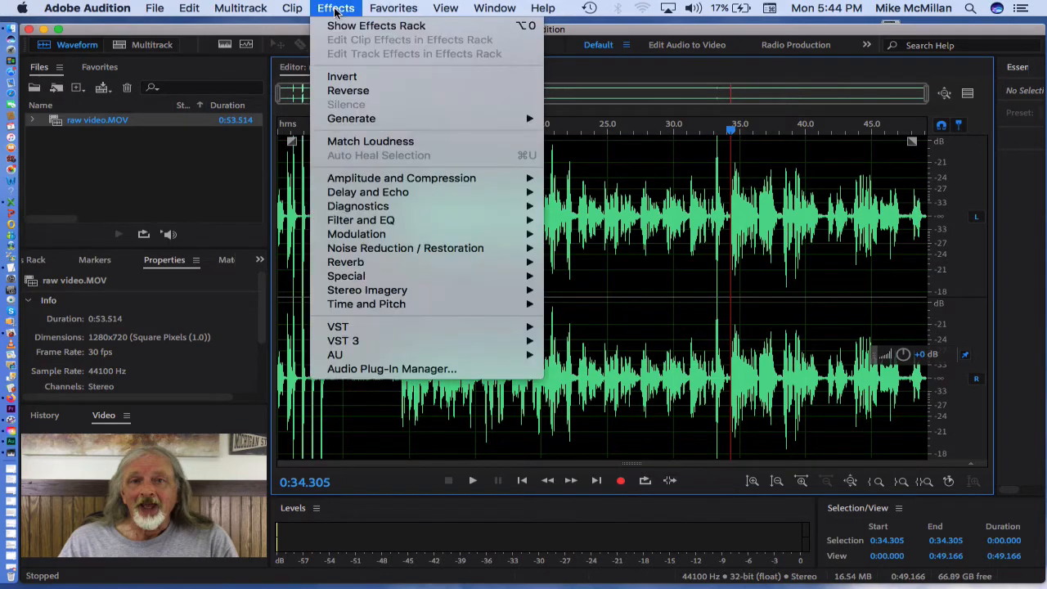
mouse_move(209, 339)
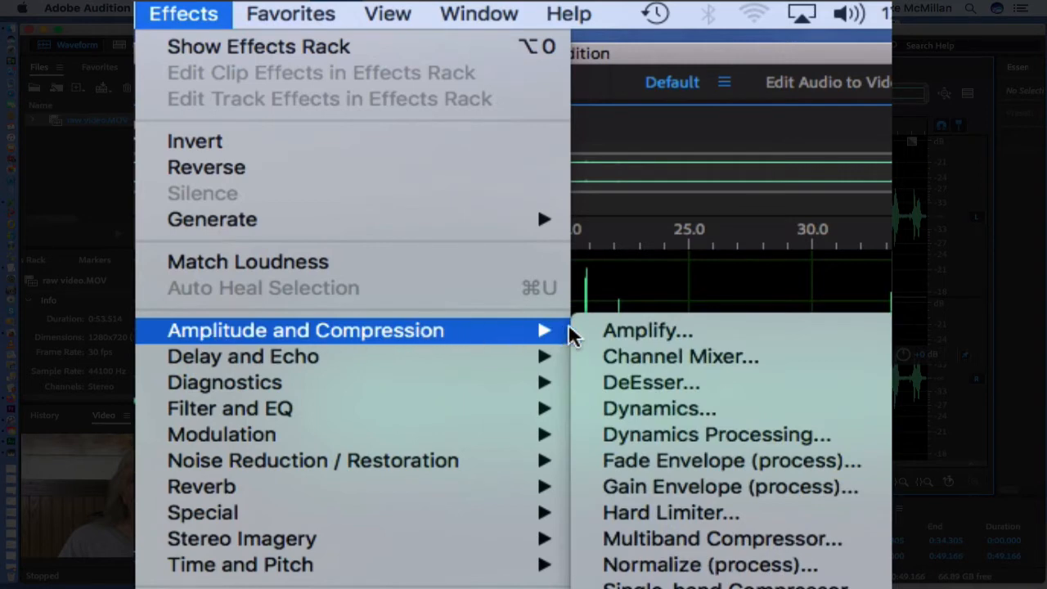
left_click(658, 513)
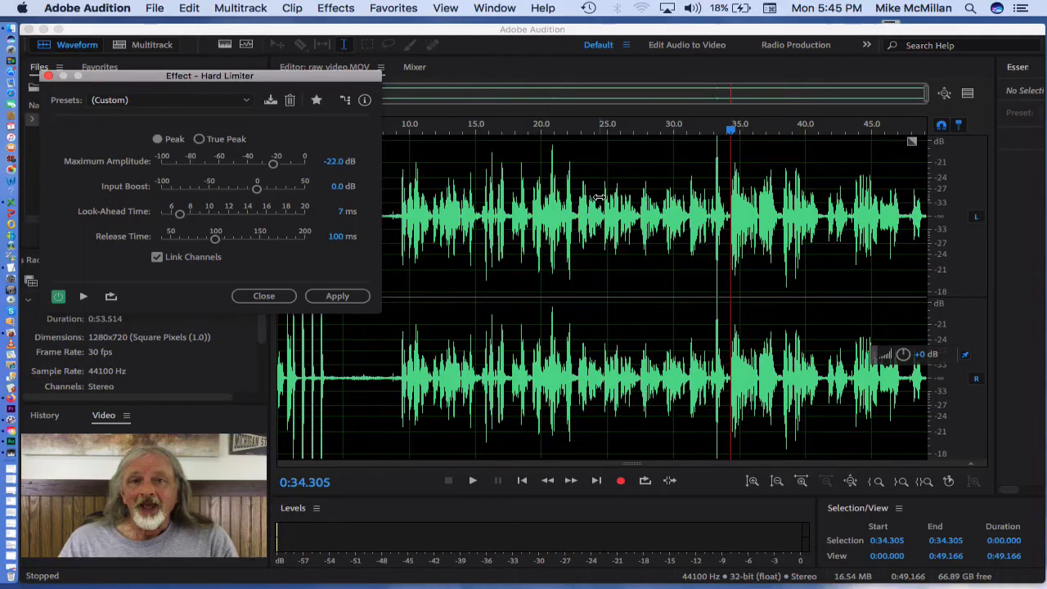
left_click_drag(363, 78, 385, 96)
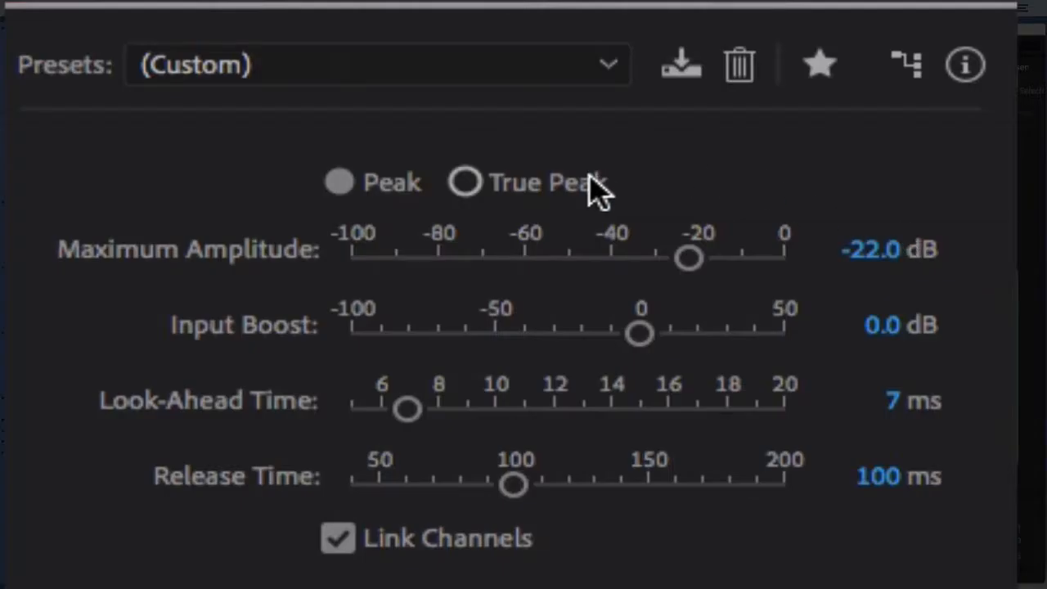
Step: Load the Hard Limiter's (Default) preset and lower the maximum amplitude to about -23.5 dB
left_click(609, 69)
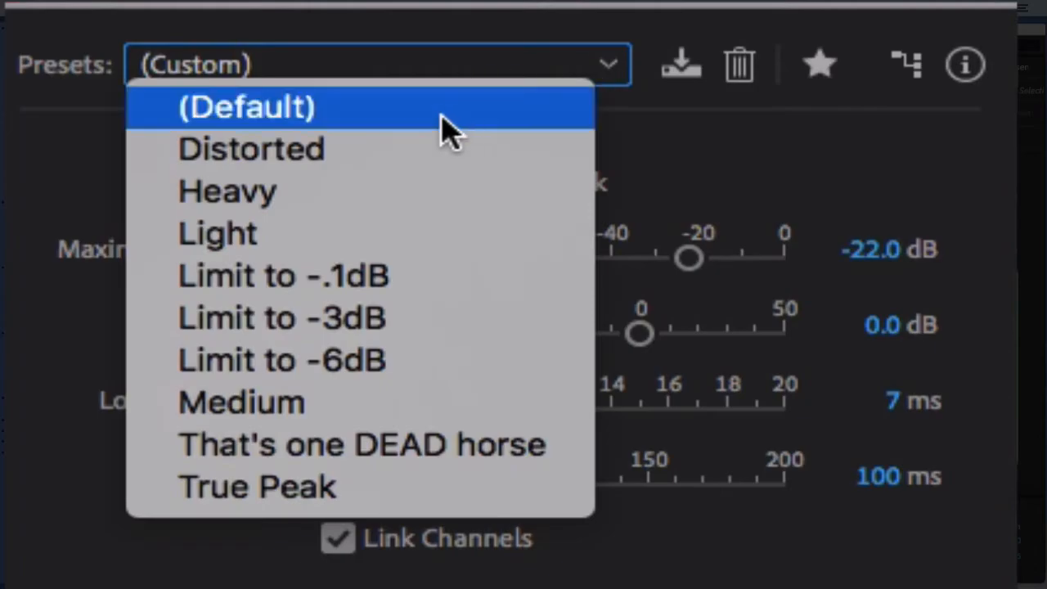
left_click(446, 130)
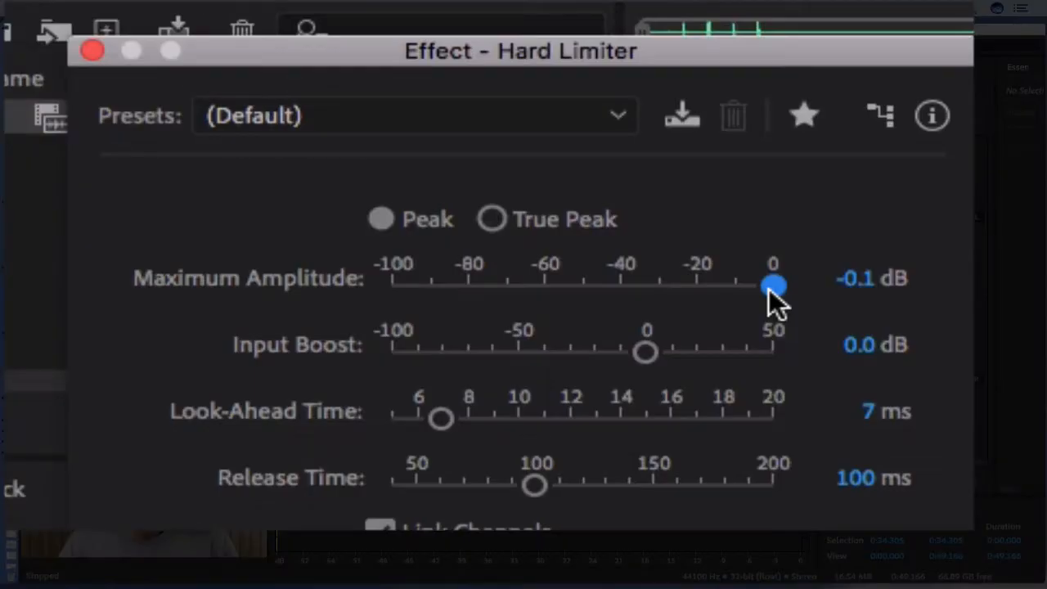
left_click_drag(769, 289, 680, 296)
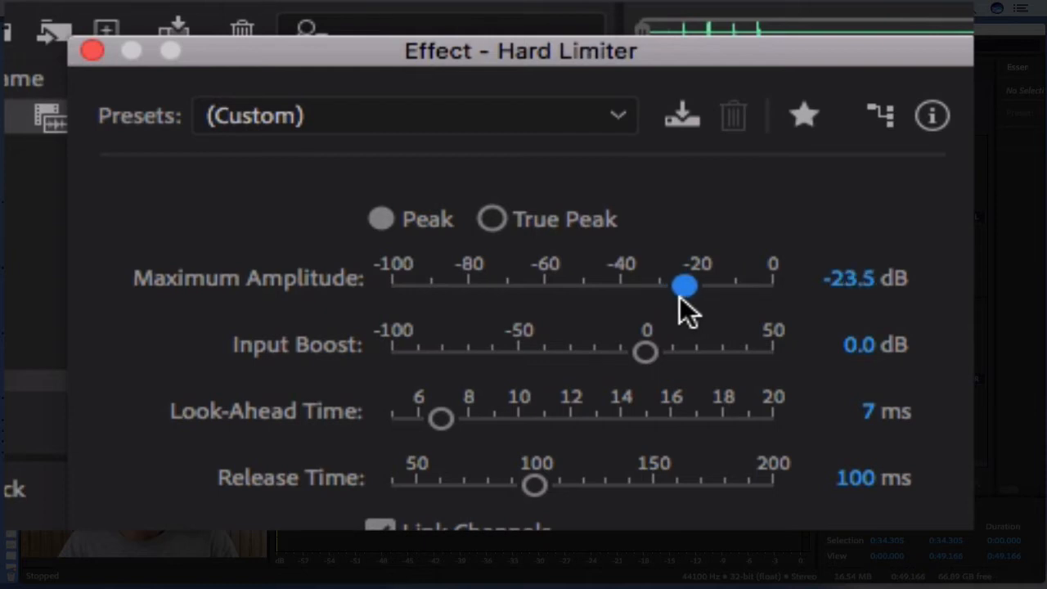
Step: Set the Hard Limiter's maximum amplitude to -22 dB, apply it to the audio and dismiss the notice about saving video audio
left_click(842, 280)
key("BackSpace")
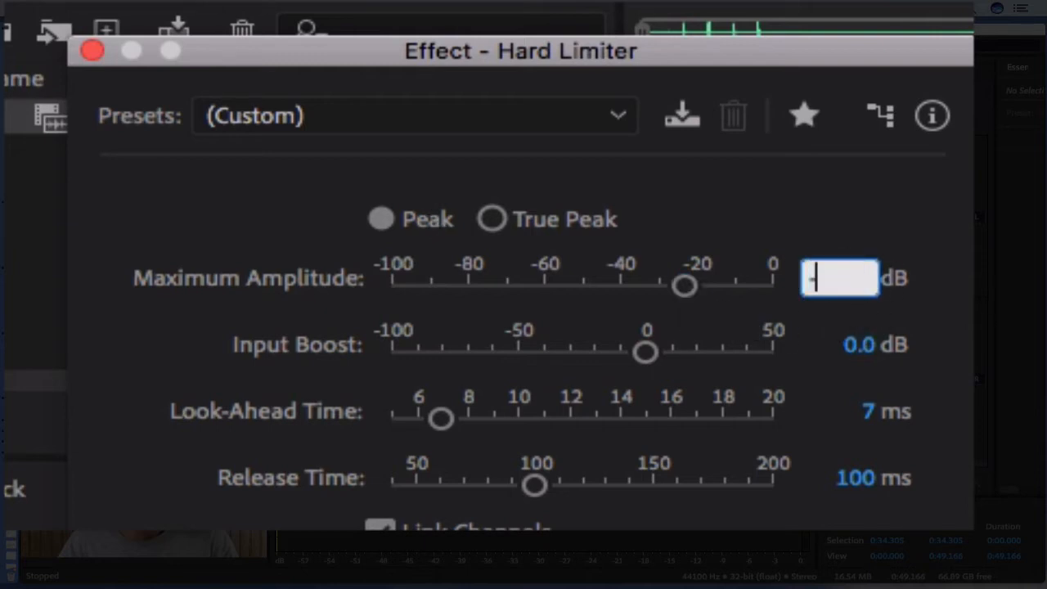
type("-22")
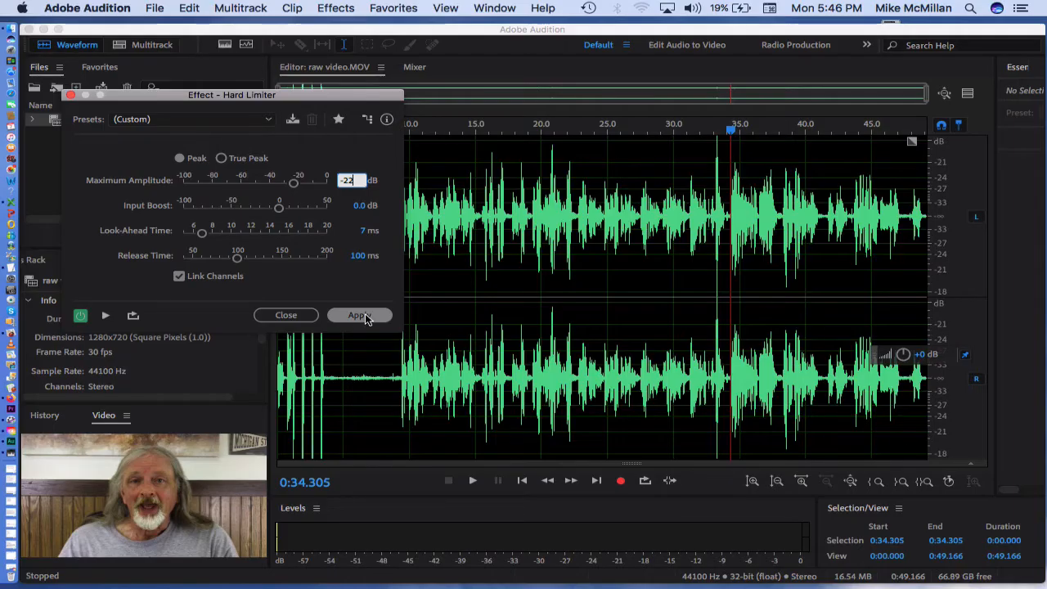
left_click(365, 317)
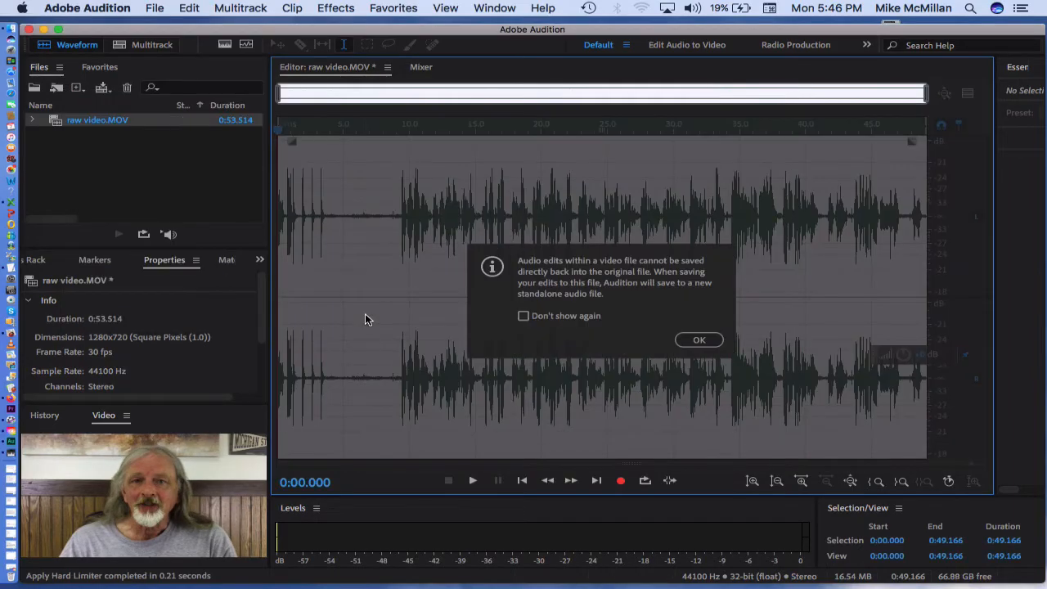
left_click(700, 339)
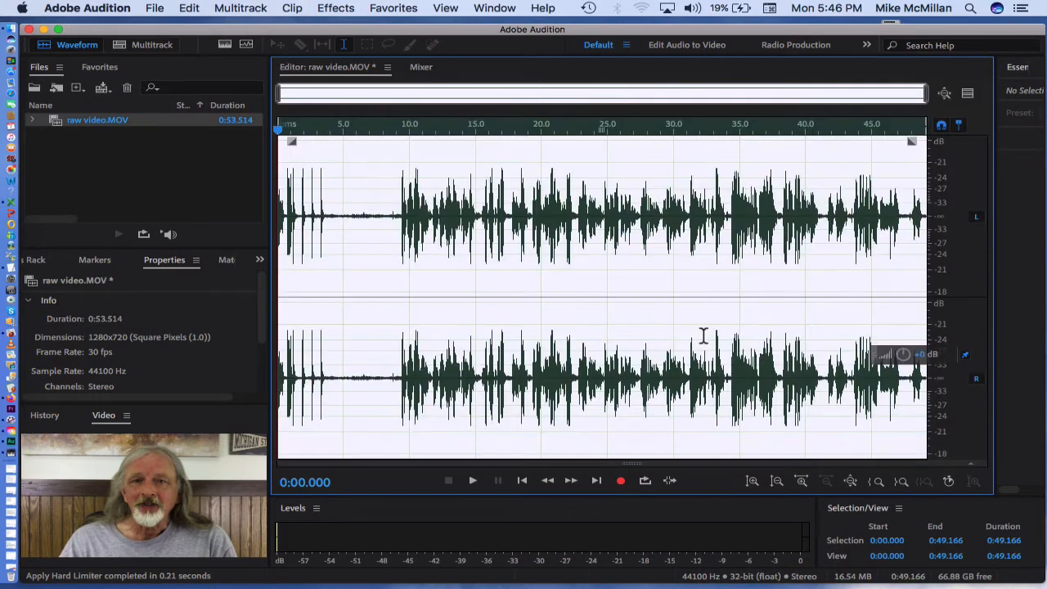
left_click(703, 301)
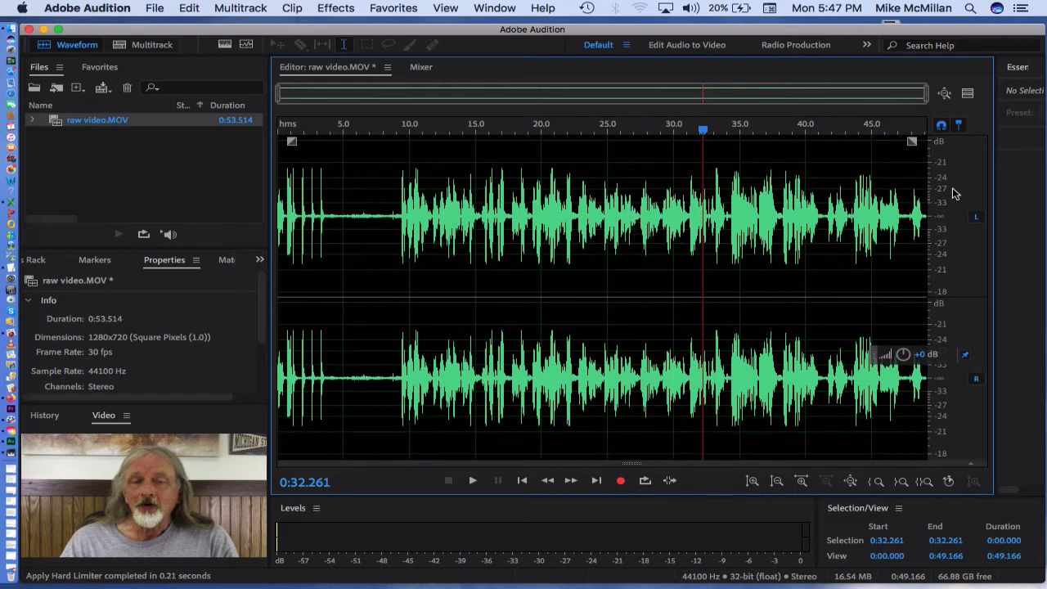
Step: Rescale the waveform's amplitude view and highlight the quieter passage from about 27.1 to 31.1 s to inspect it
scroll(953, 193, "up", 2)
scroll(953, 193, "down", 3)
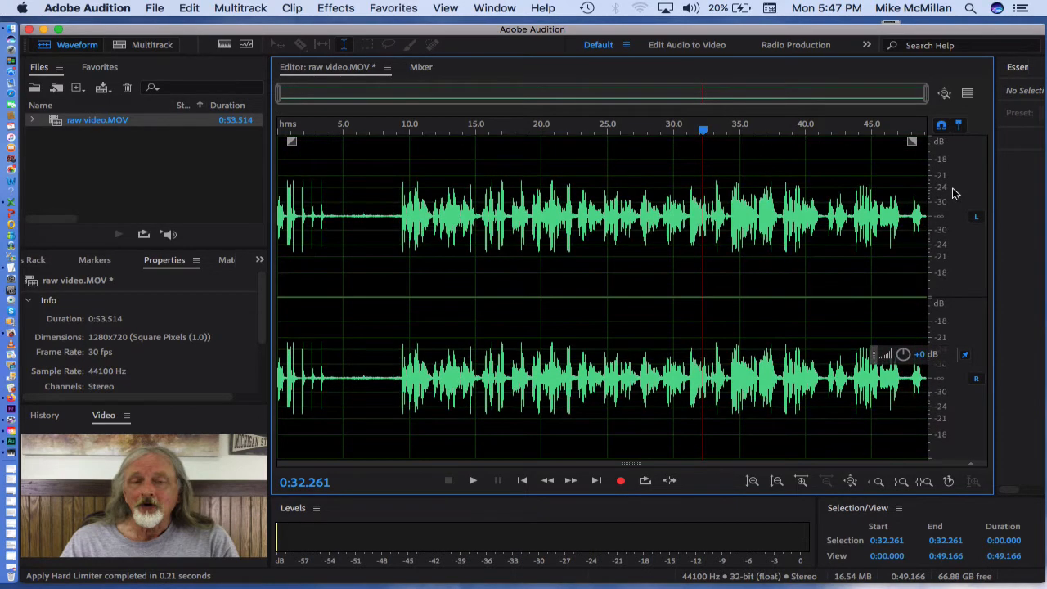
scroll(953, 193, "down", 3)
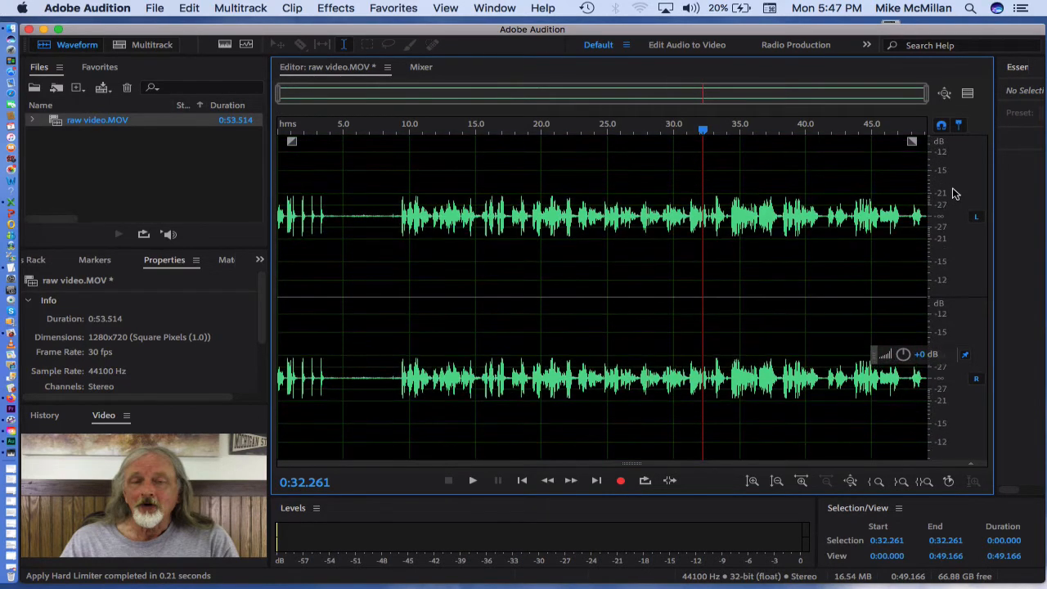
scroll(953, 193, "up", 2)
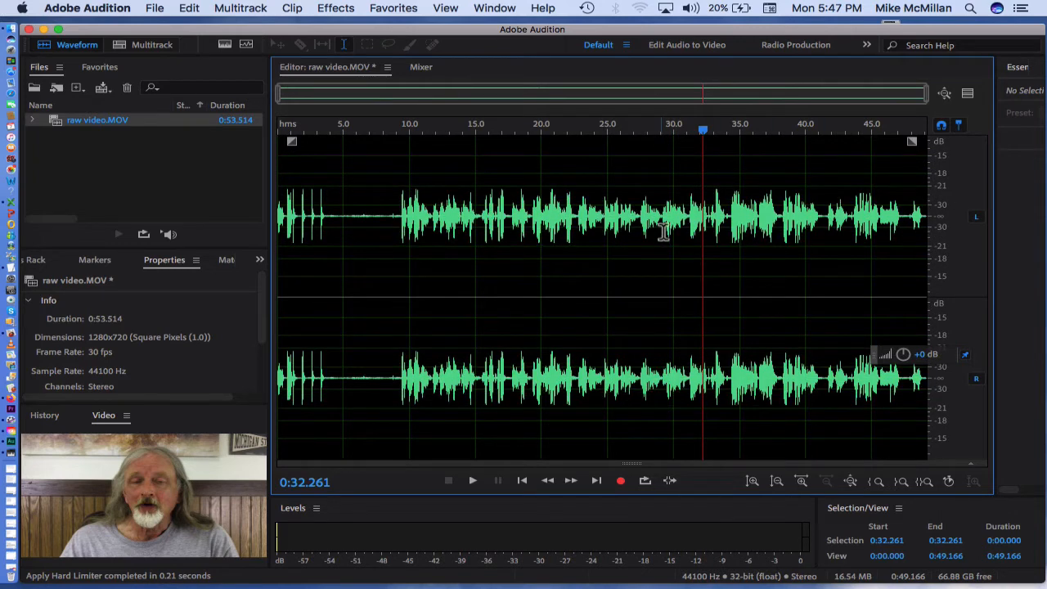
left_click(636, 205)
left_click_drag(636, 205, 689, 208)
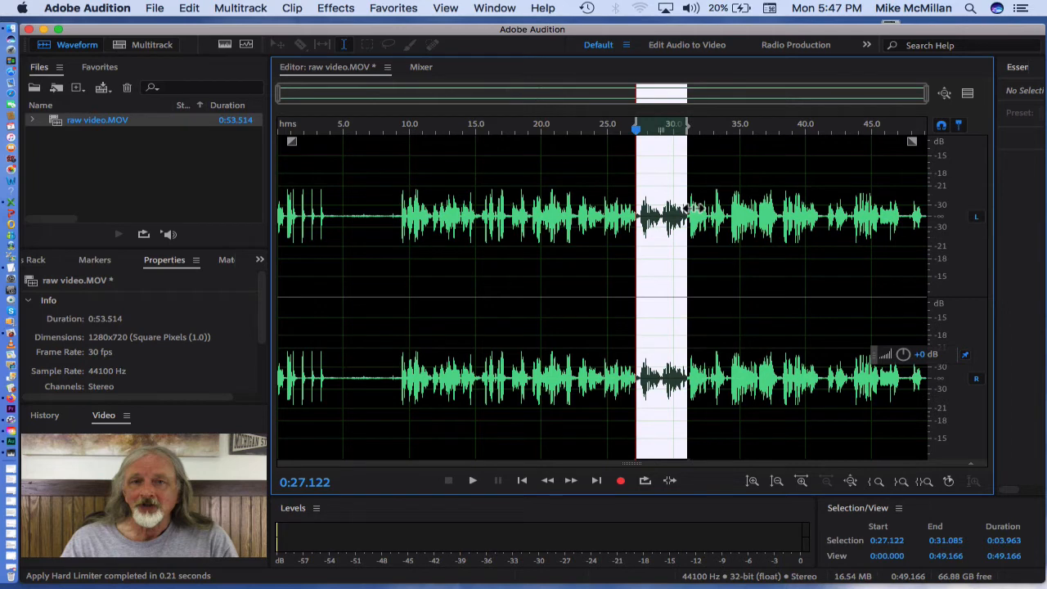
left_click(740, 286)
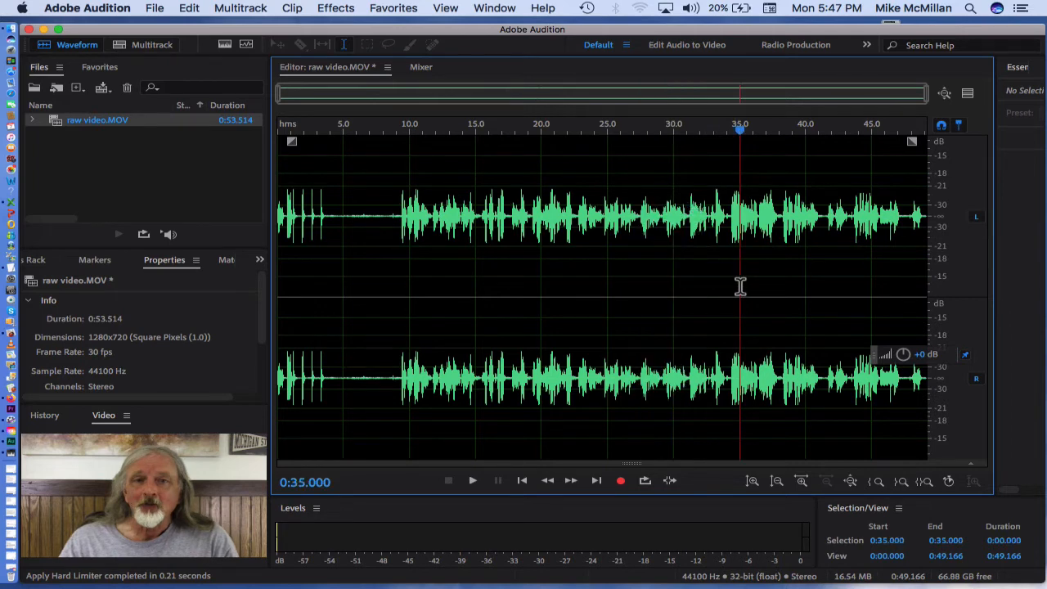
Step: Highlight the passages at about 15.6–22.2 s, 9.1–10.9 s and 26.6–31.0 s to compare their peaks
left_click_drag(484, 197, 577, 200)
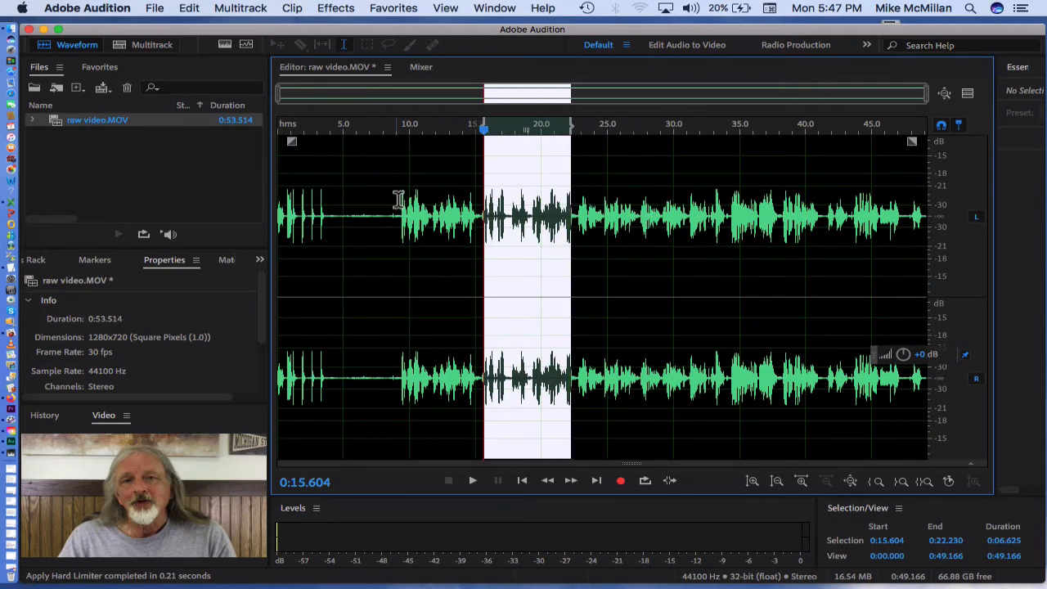
left_click_drag(398, 198, 422, 197)
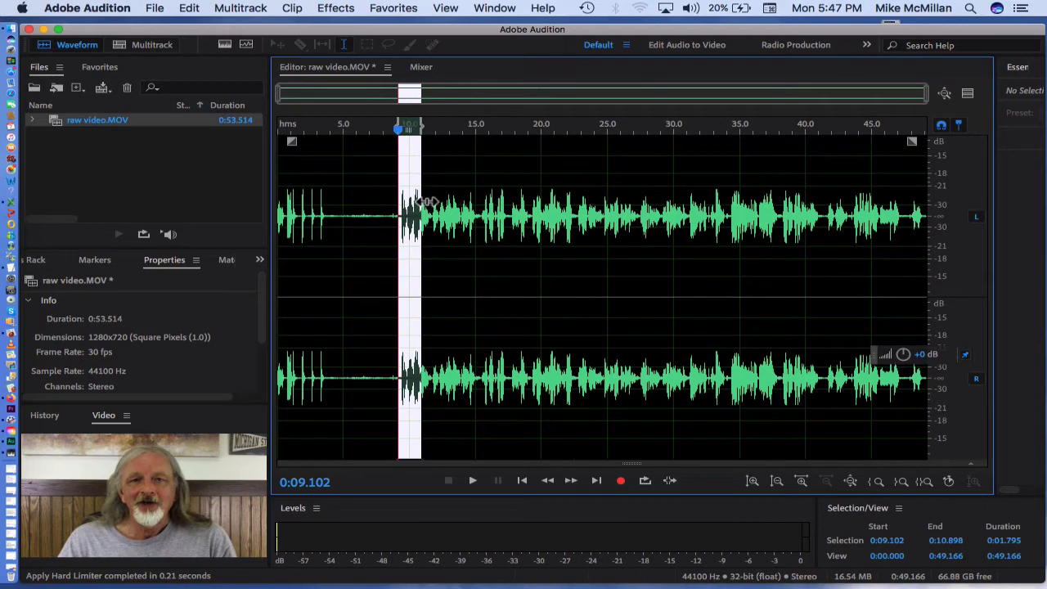
left_click(807, 196)
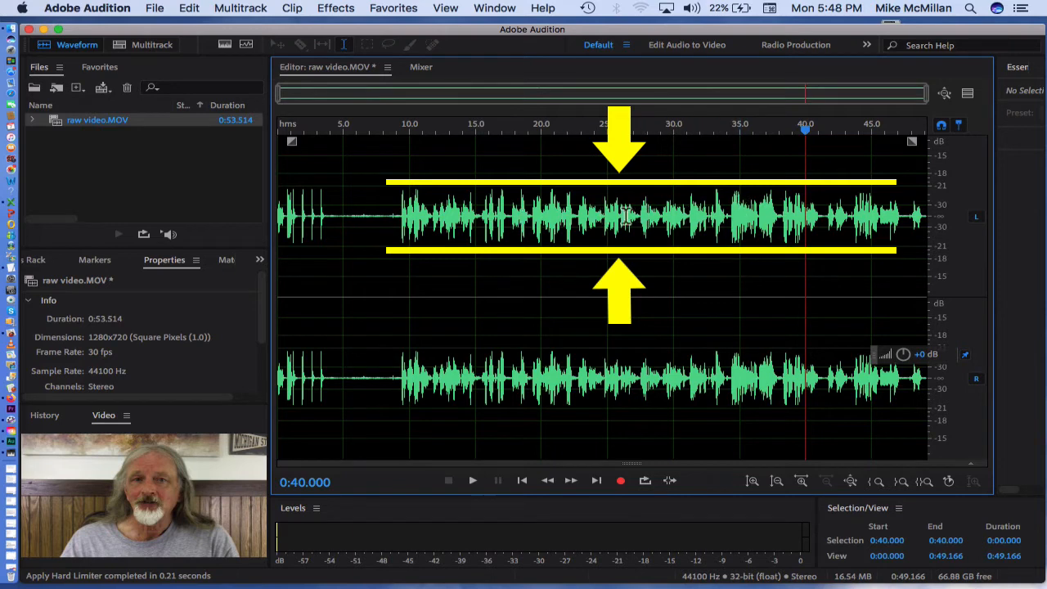
left_click_drag(629, 215, 679, 217)
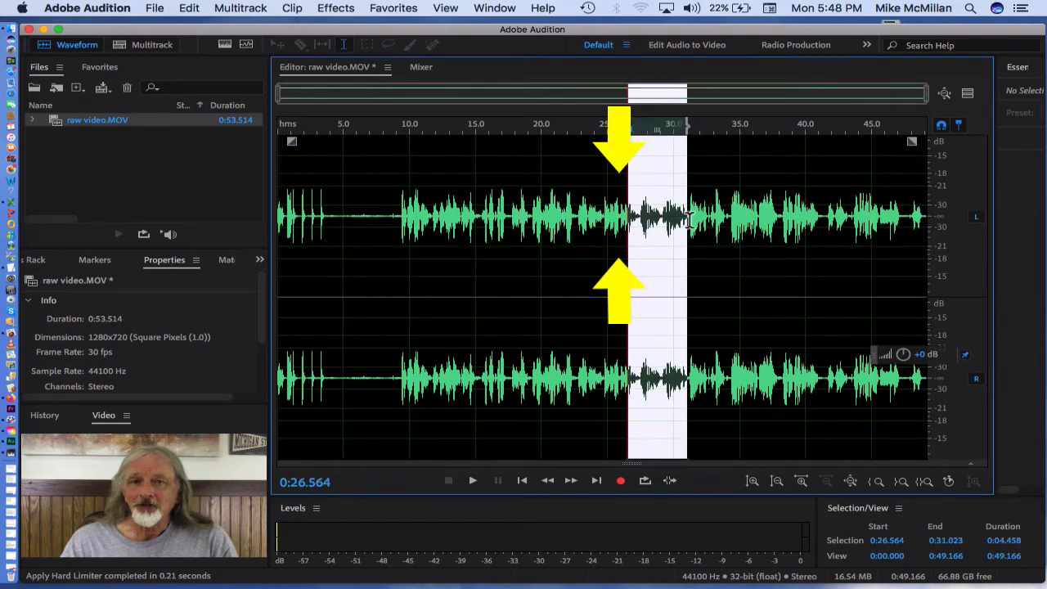
left_click(680, 225)
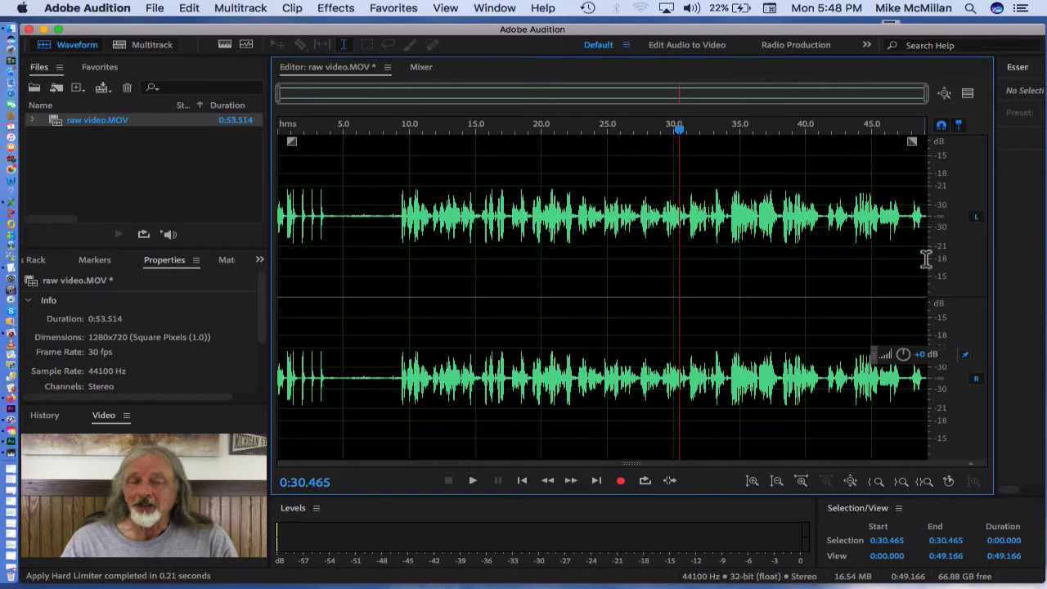
Step: Open the Single-band Compressor with its (Default) preset and inspect the quieter passage from 25 to about 31.1 s
left_click(343, 10)
mouse_move(370, 180)
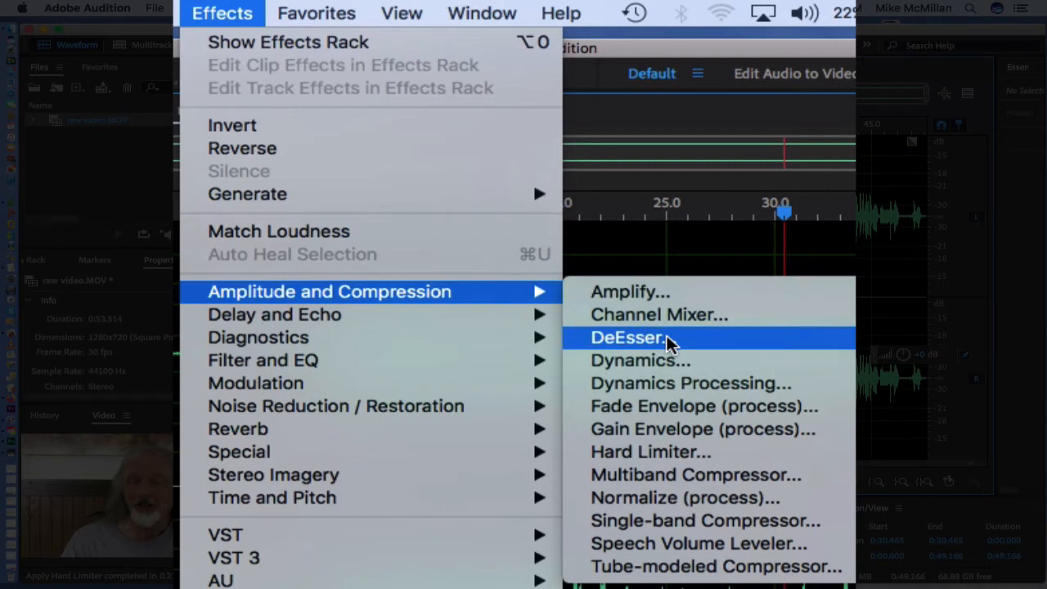
left_click(654, 523)
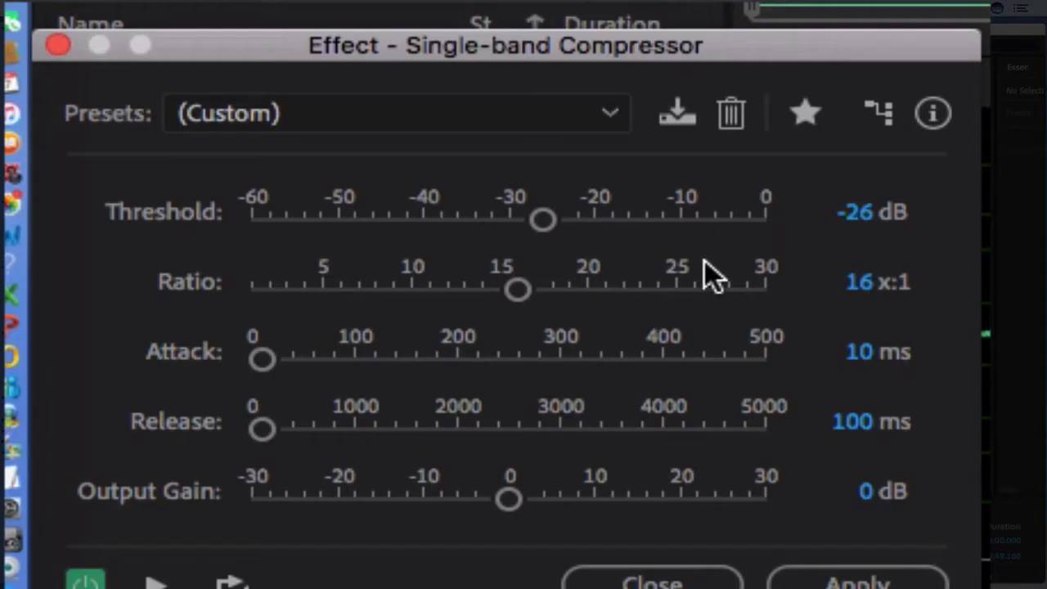
left_click(610, 113)
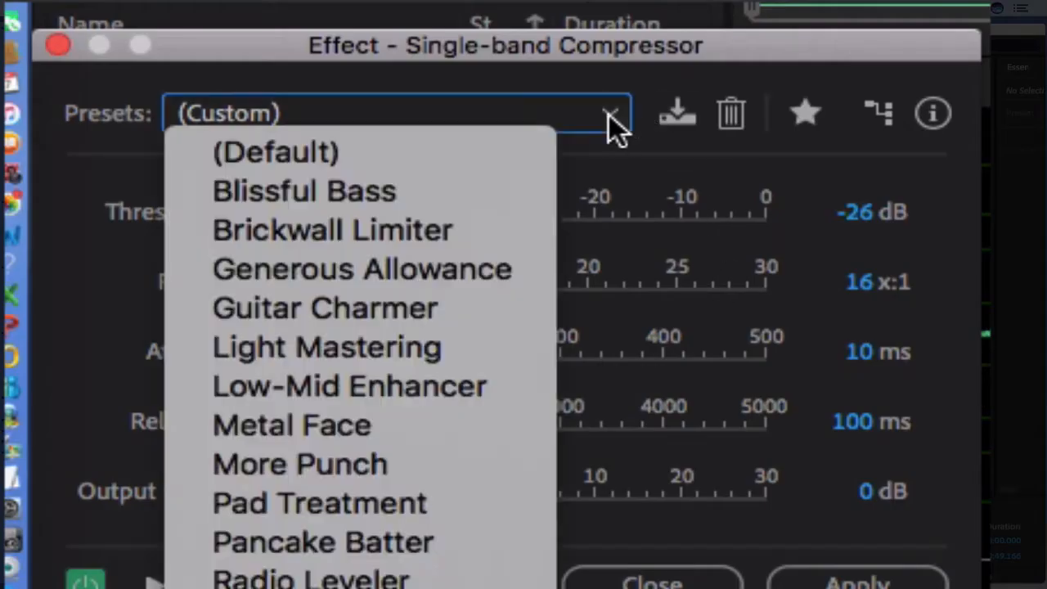
left_click(455, 157)
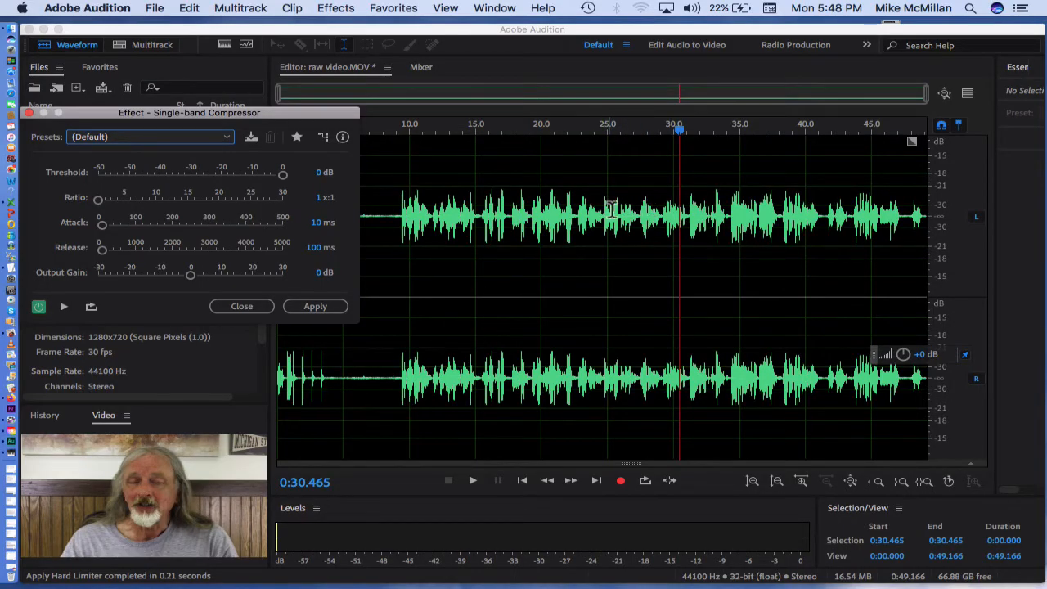
left_click_drag(611, 209, 688, 214)
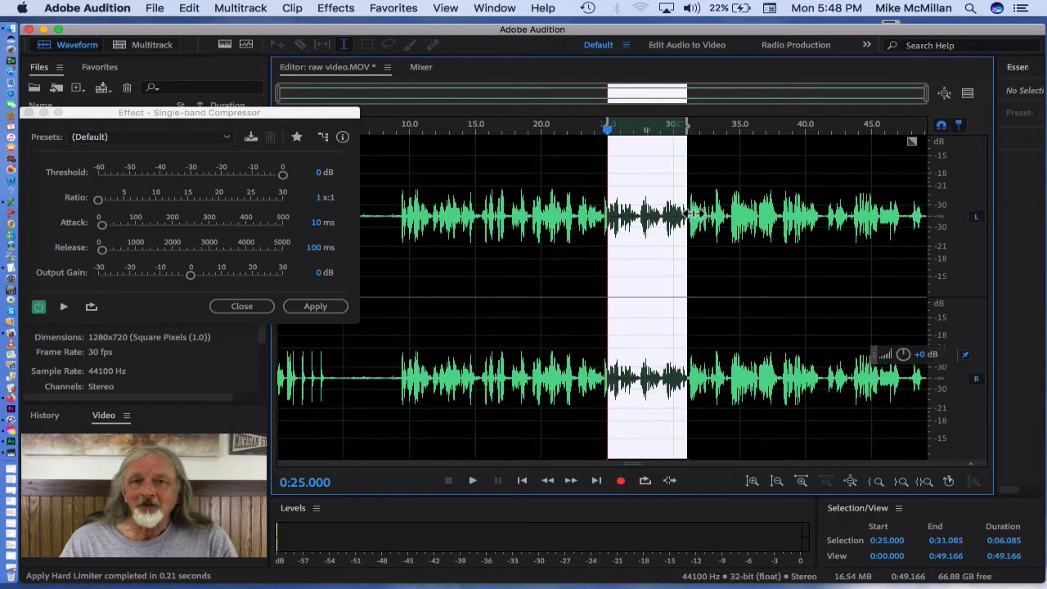
left_click(665, 231)
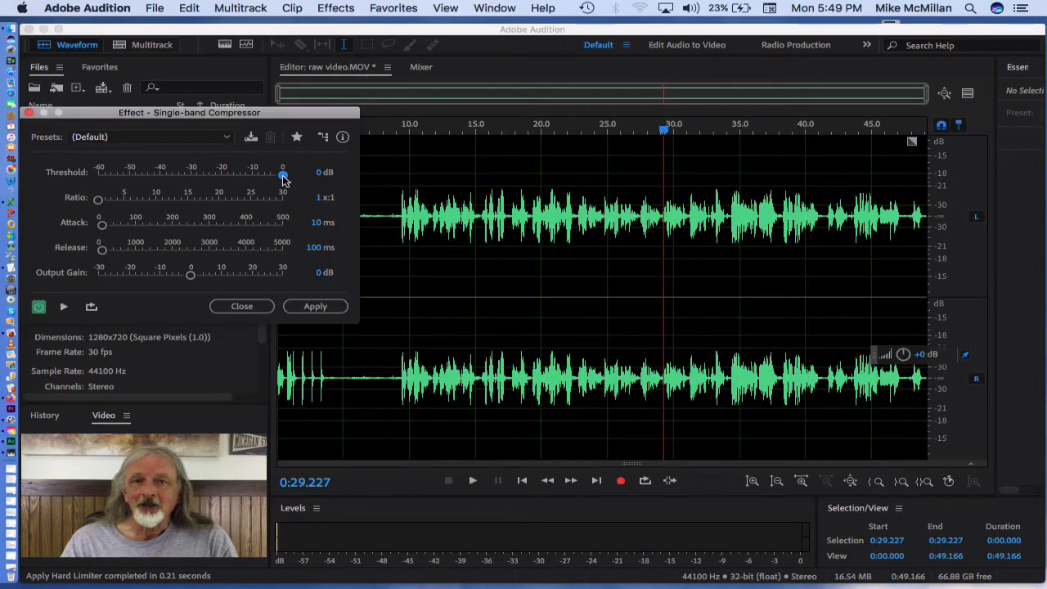
Step: Set the compressor's threshold to about -26.3 dB and its ratio to about 10.8:1, and apply it to the audio
left_click_drag(283, 178, 257, 177)
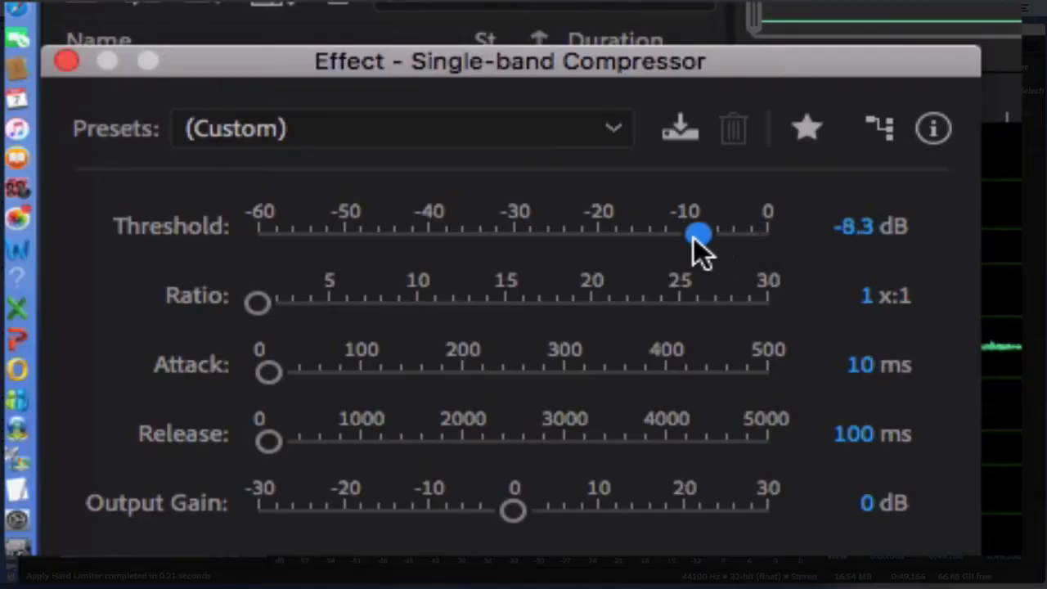
left_click_drag(694, 237, 543, 243)
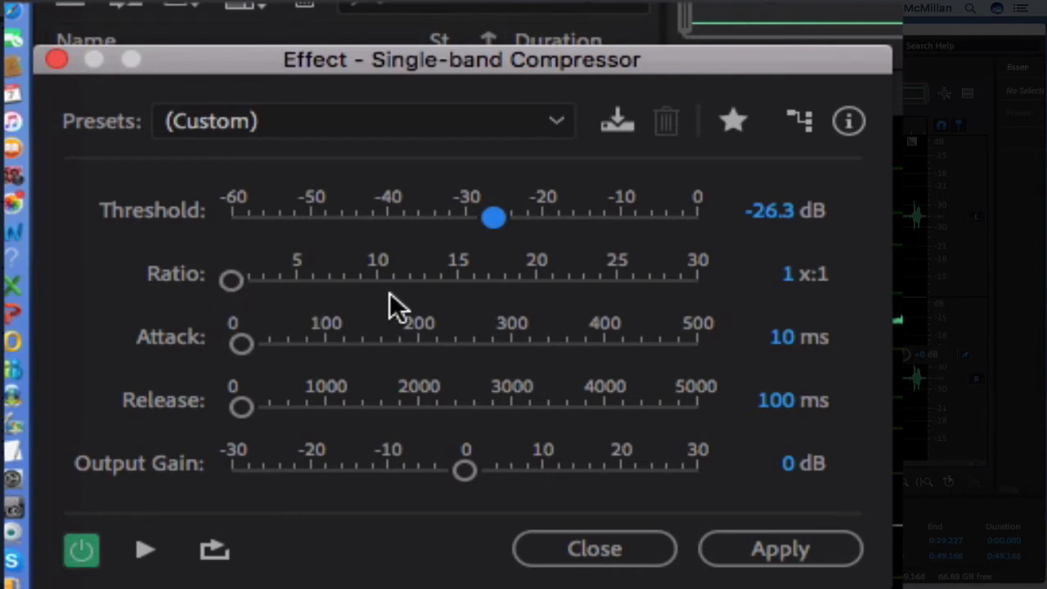
left_click_drag(233, 280, 392, 288)
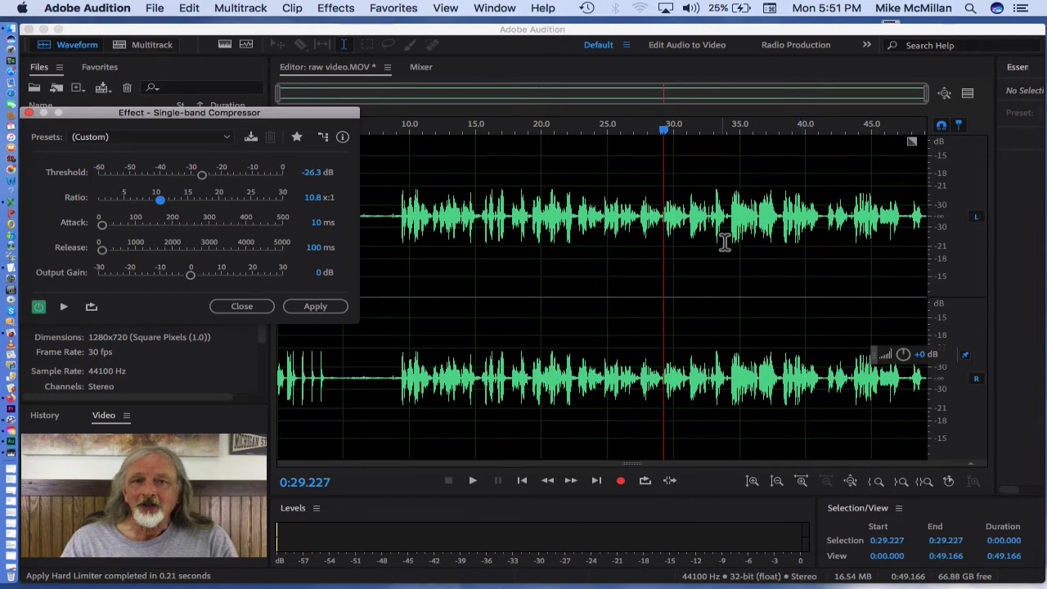
double_click(772, 232)
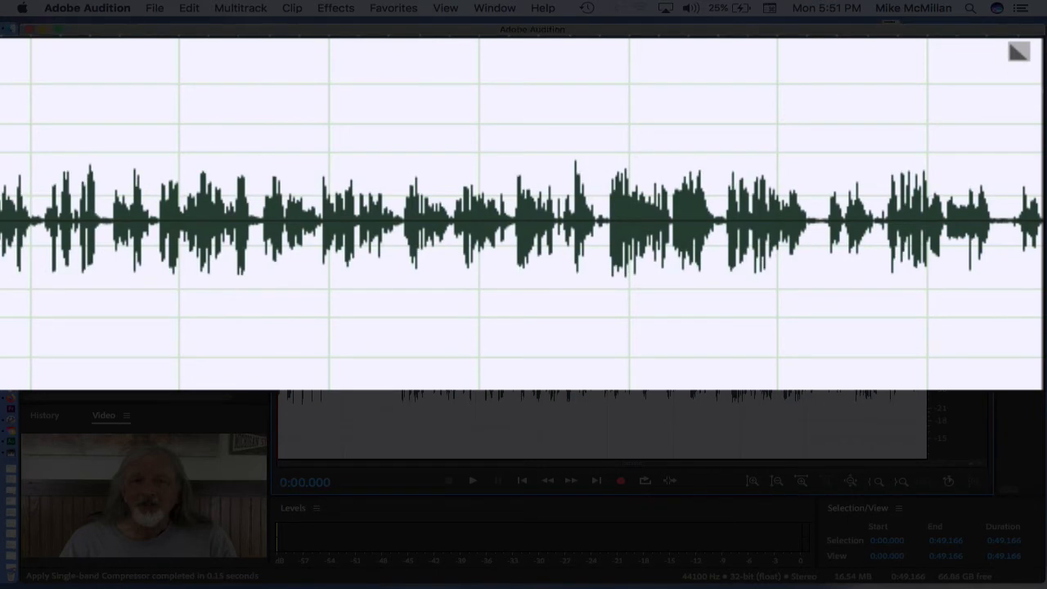
Step: Highlight the quieter passage from 25 to about 31 s and the louder one from about 34.2 s to compare the compressed peaks
left_click(270, 391)
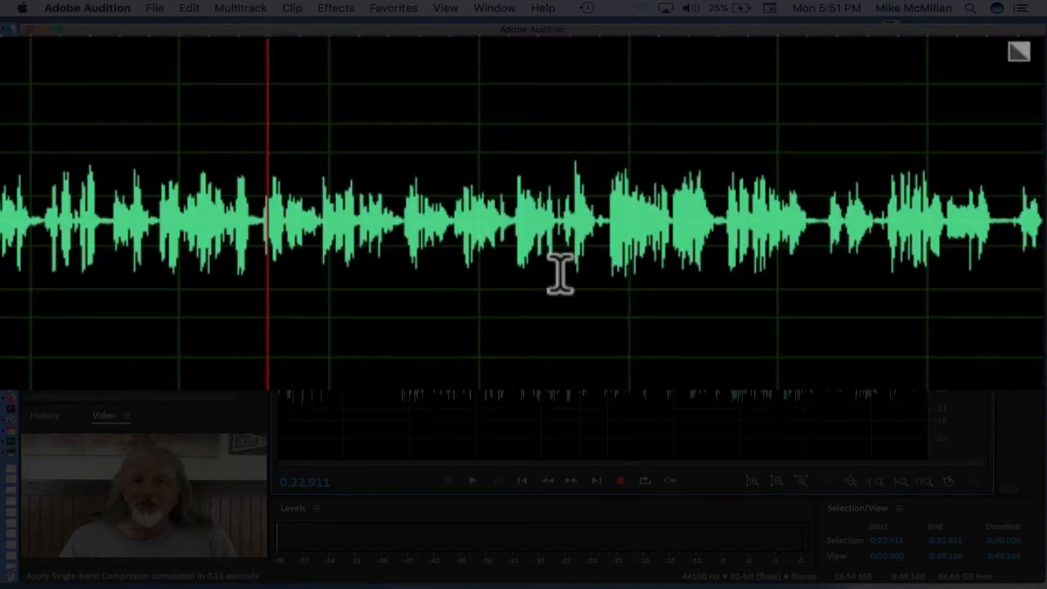
left_click(329, 220)
left_click_drag(333, 221, 509, 236)
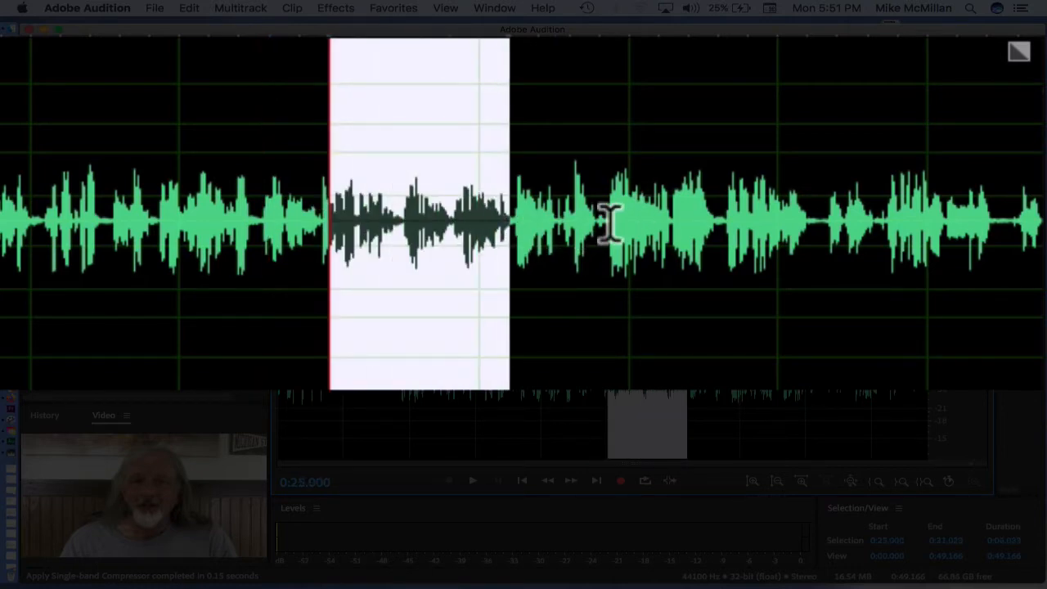
left_click_drag(606, 221, 724, 219)
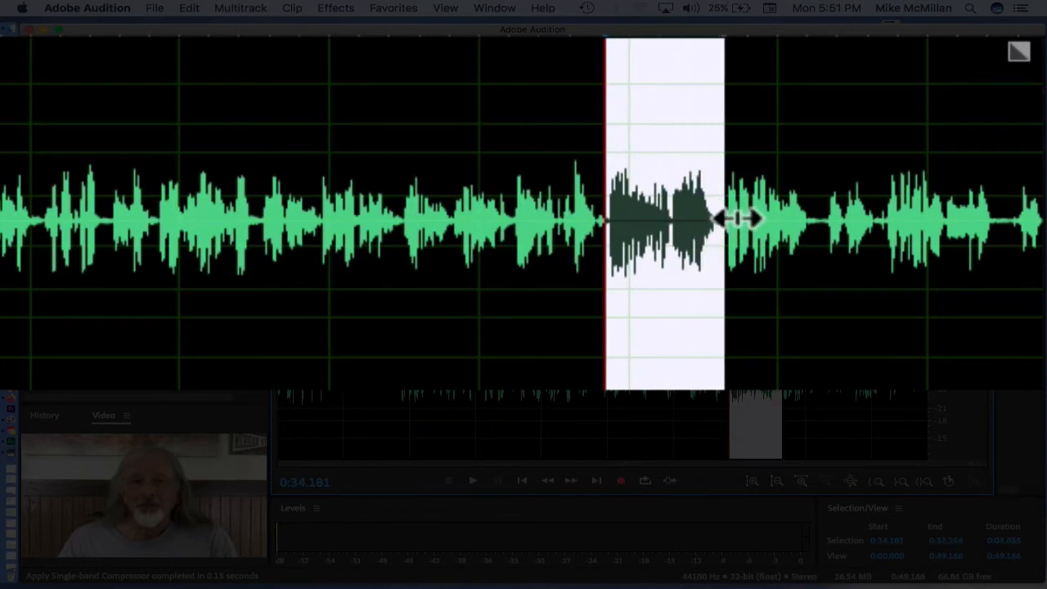
left_click(799, 236)
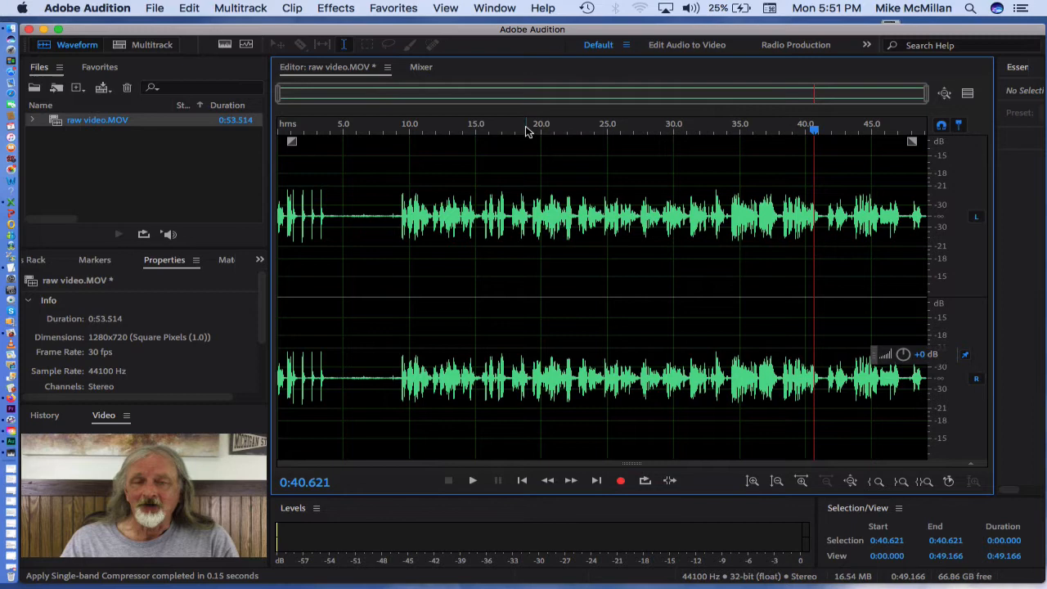
Step: Play the compressed speech from about 18.8 s to 33.2 s, pausing at about 25.2 s, to check its level on the meters
left_click(529, 131)
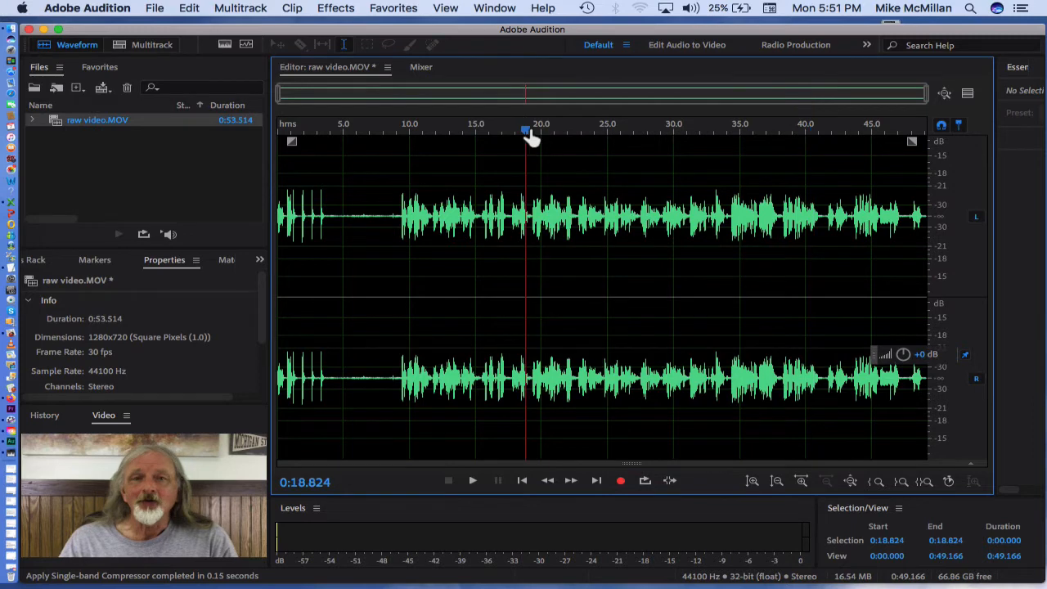
key("space")
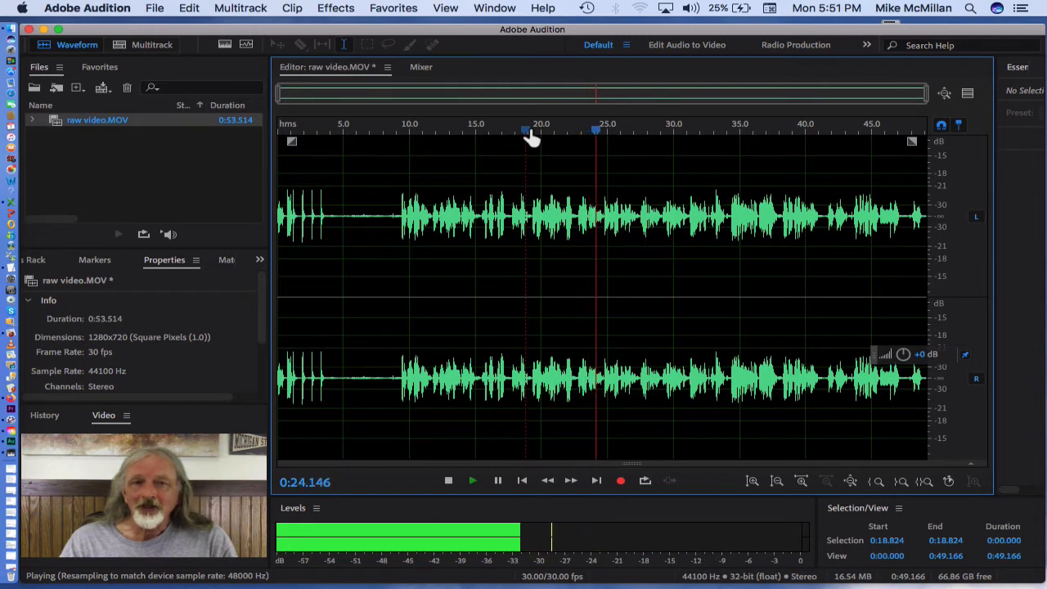
key("space")
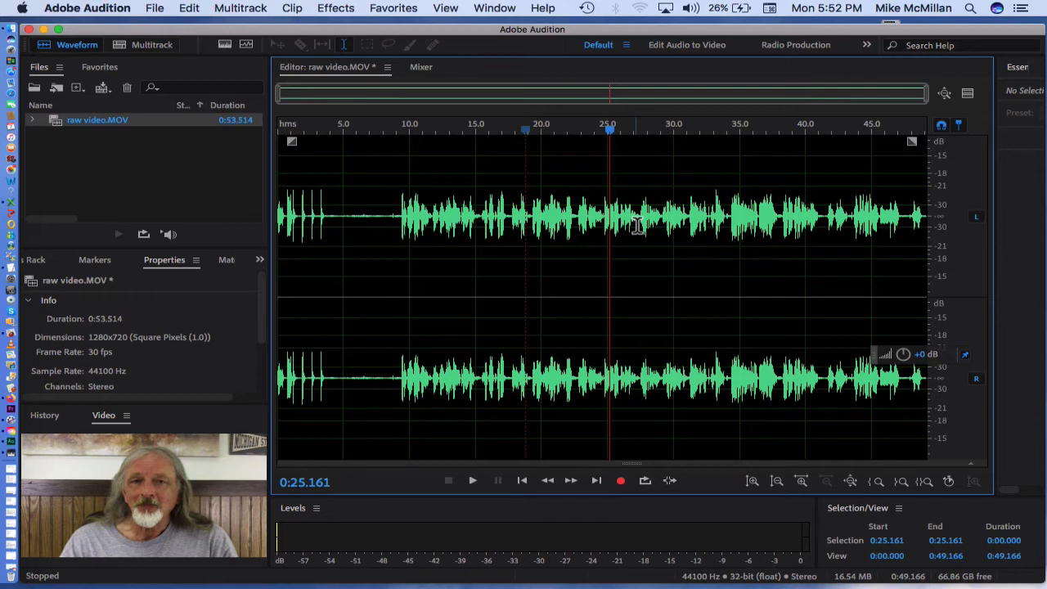
key("space")
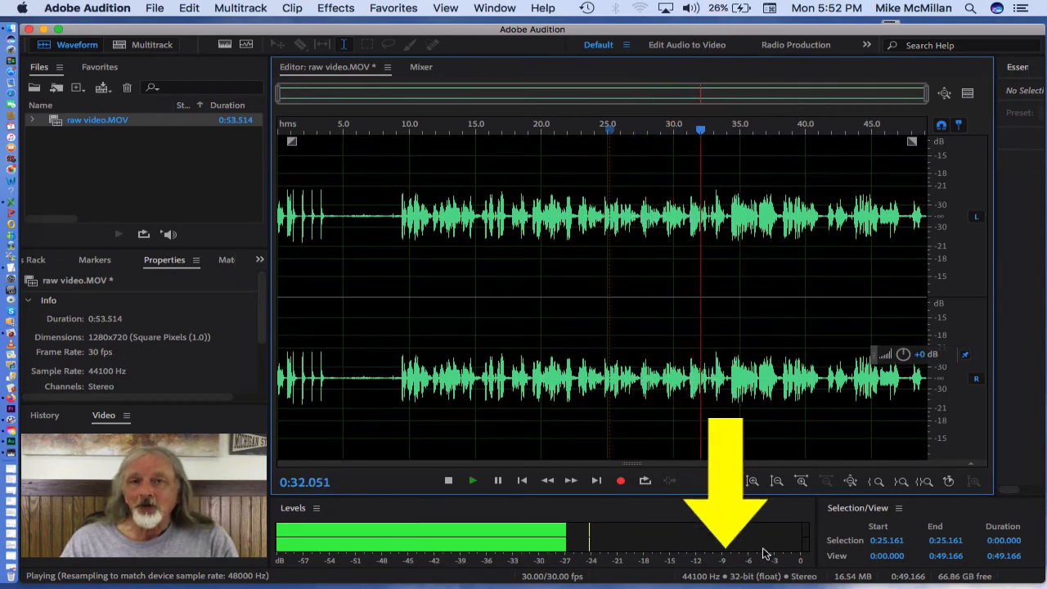
key("space")
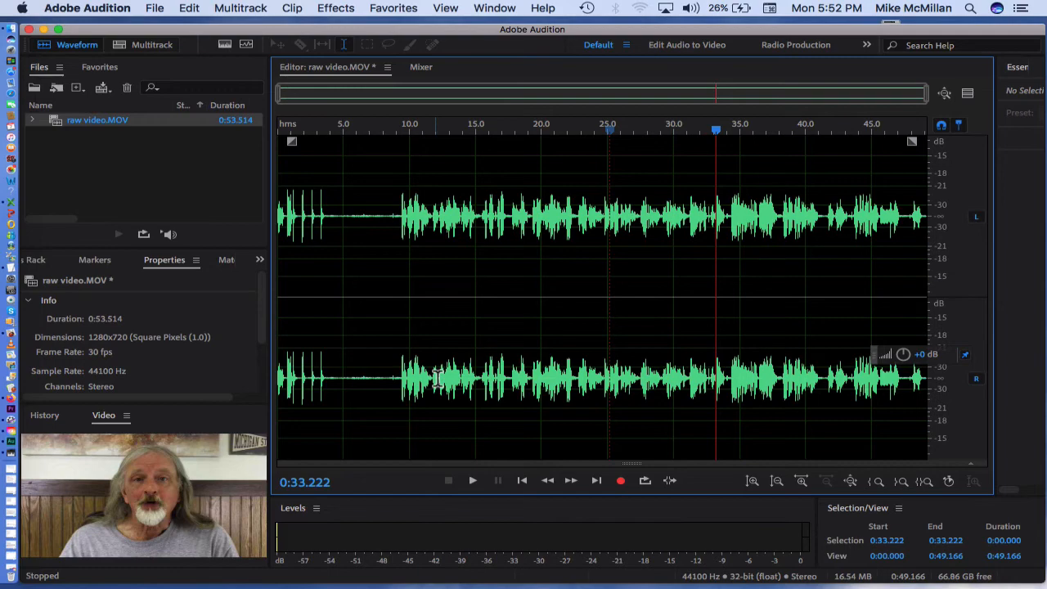
Step: Try normalizing the whole recording to -0.1 dB, inspect its peaks on the amplitude scale, and undo the normalization
left_click(394, 9)
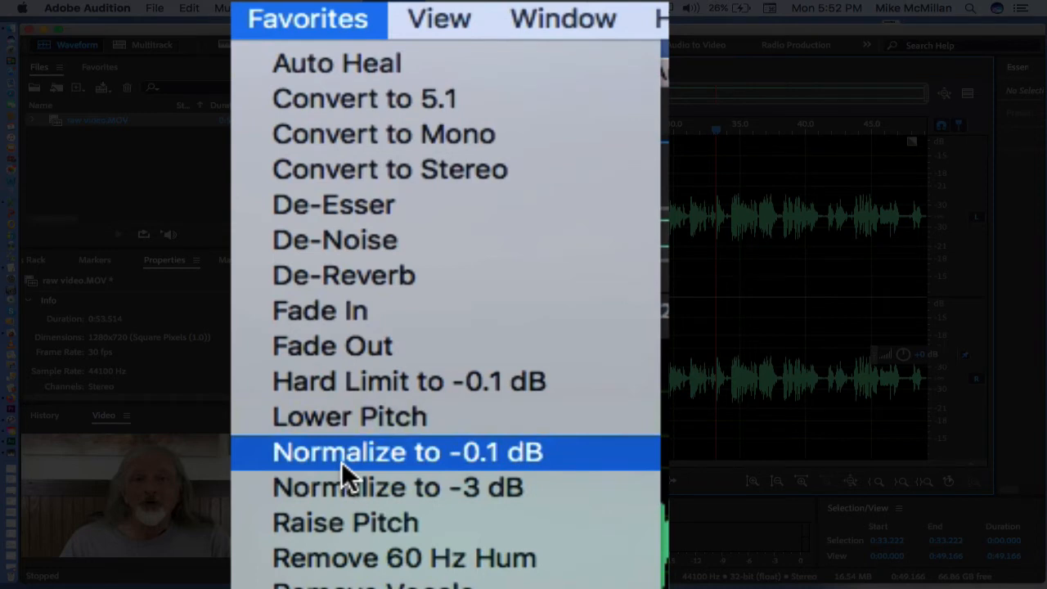
left_click(504, 453)
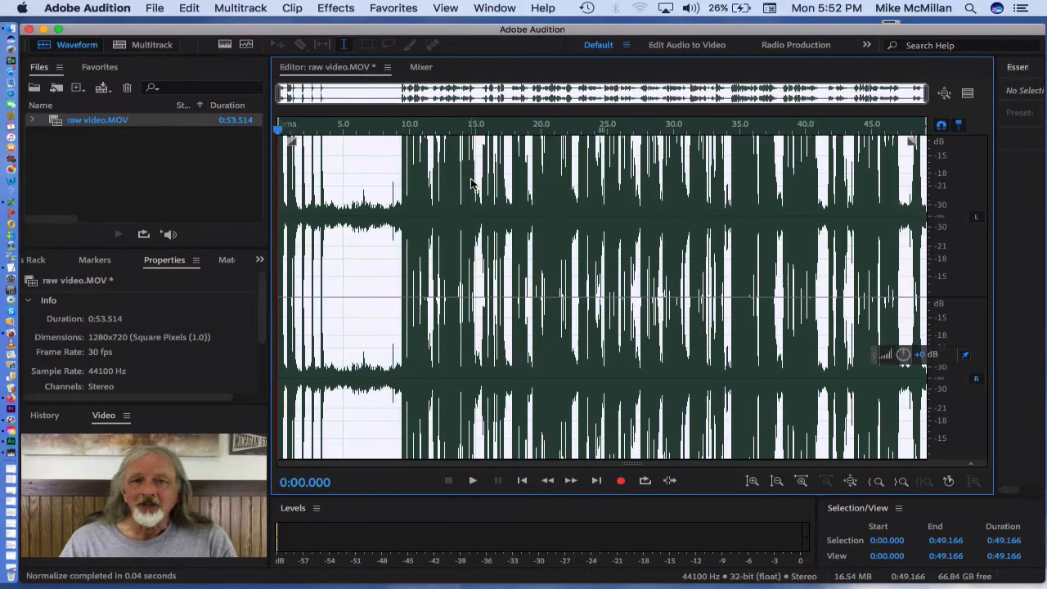
scroll(944, 235, "down", 2)
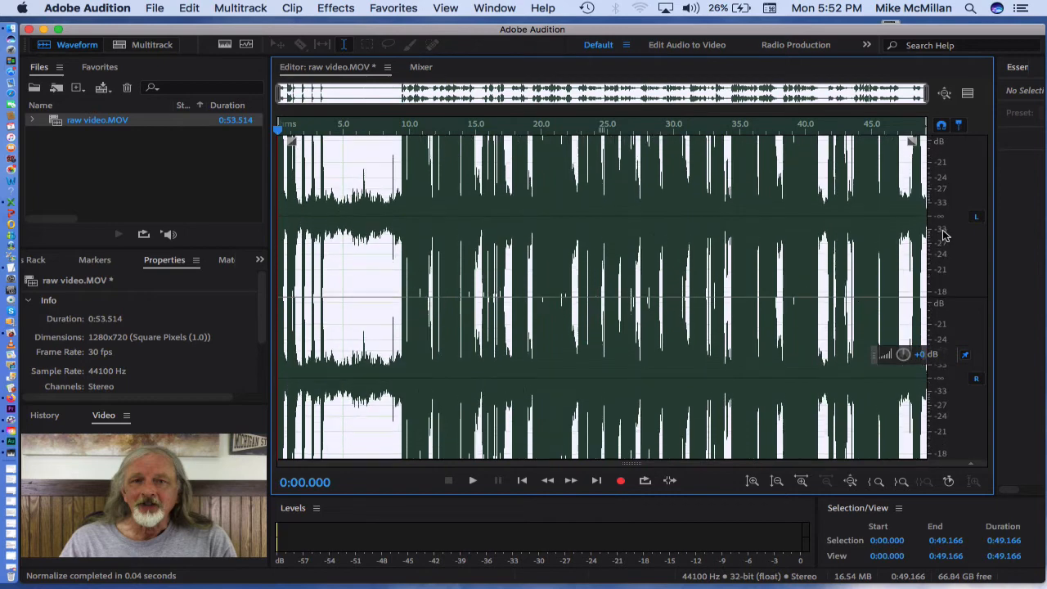
scroll(944, 236, "up", 5)
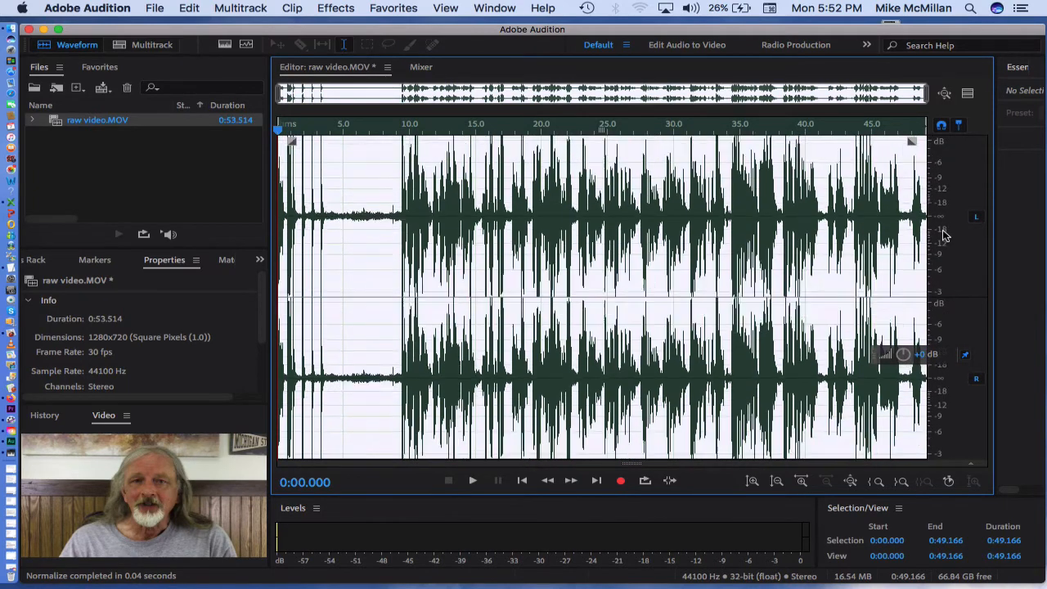
scroll(944, 235, "down", 1)
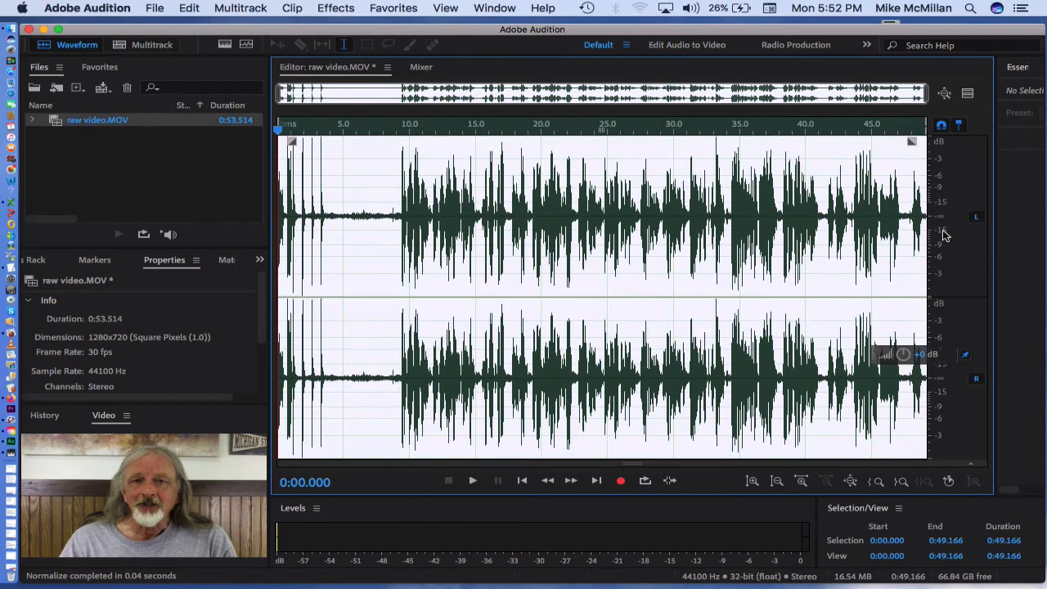
left_click(878, 231)
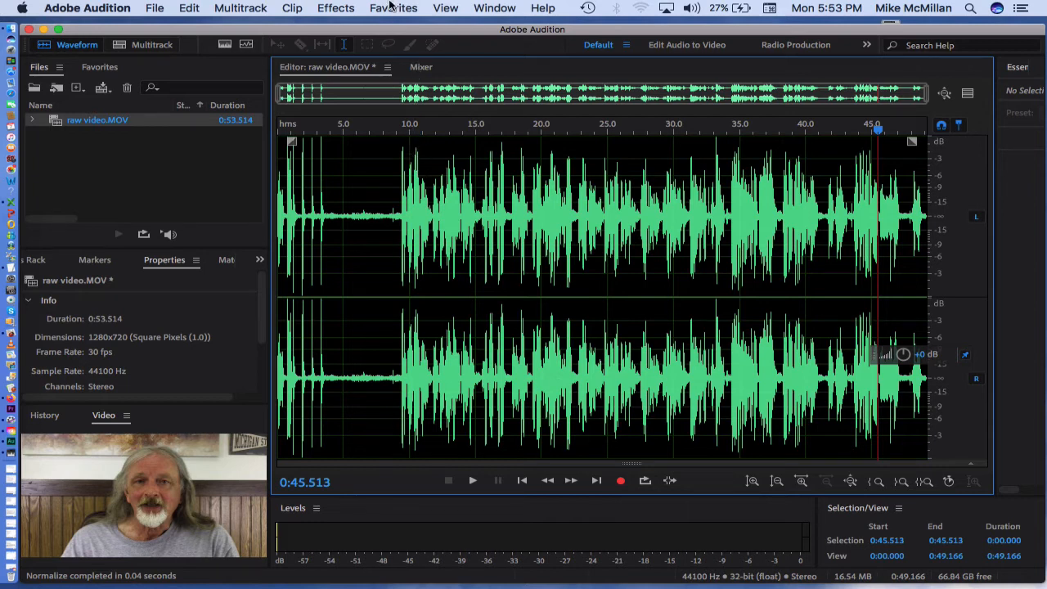
key("super+z")
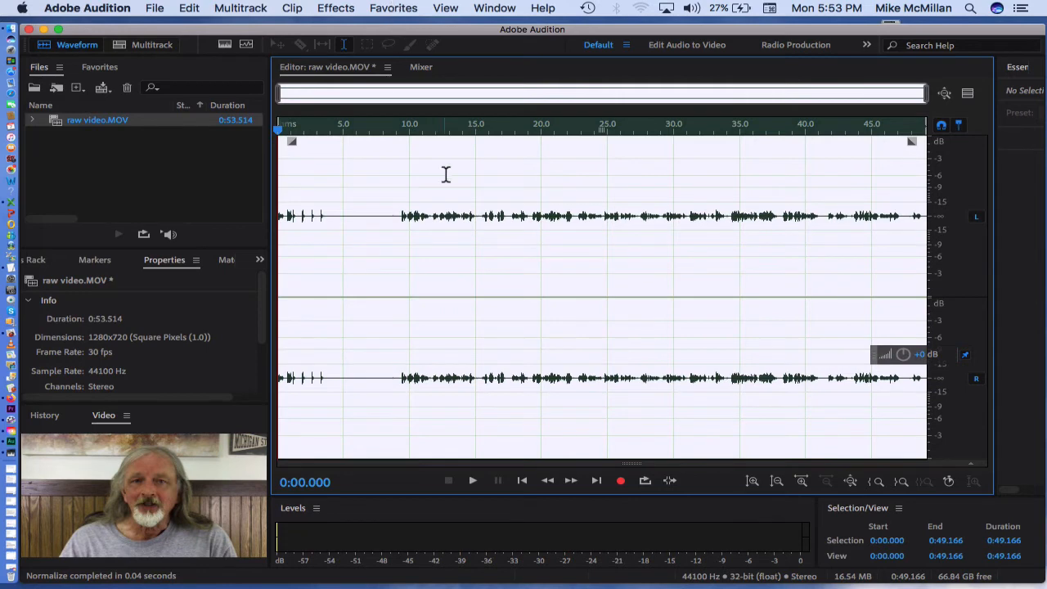
Step: Try normalizing the whole compressed recording to -3 dB and inspect its peaks
left_click(403, 10)
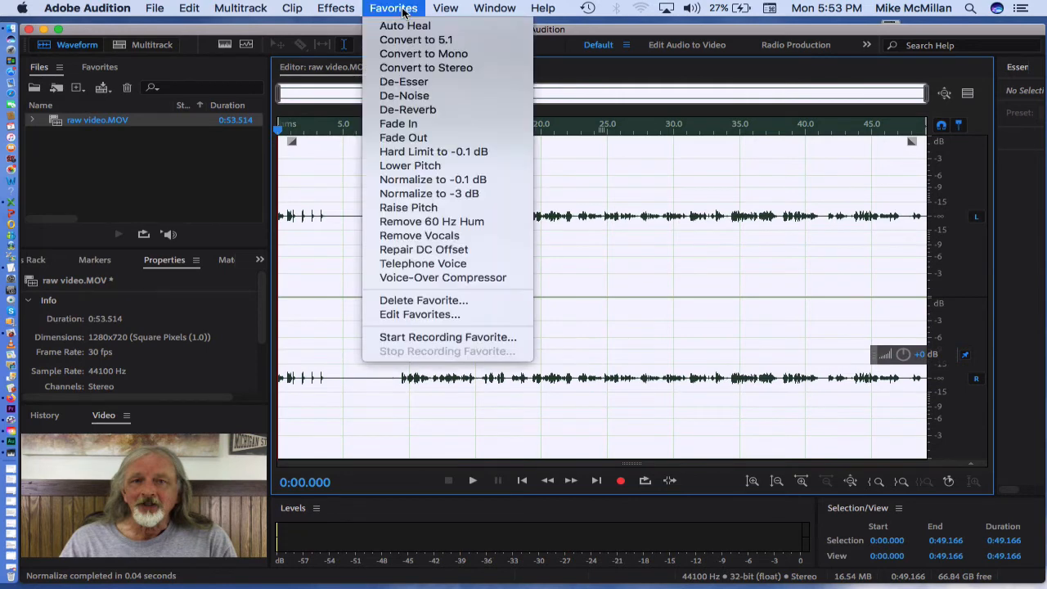
left_click(426, 194)
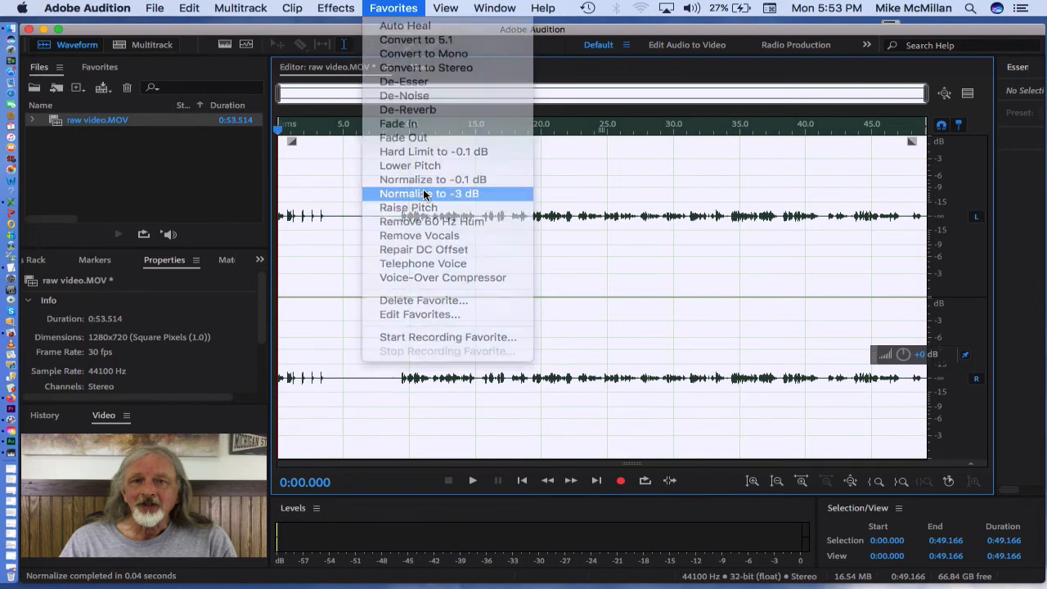
left_click(535, 245)
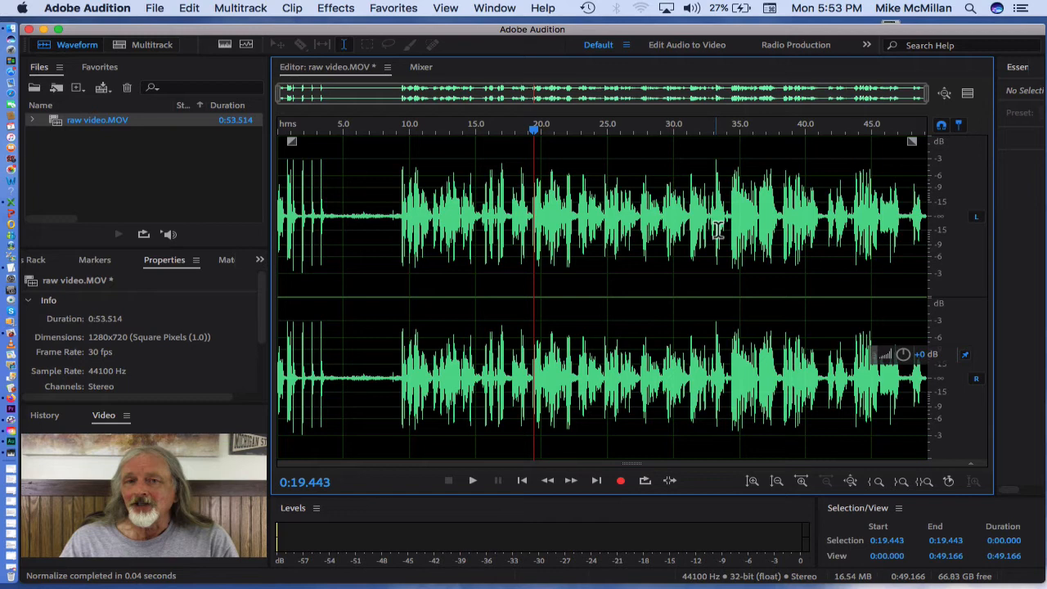
Step: Select the whole waveform and amplify it with the gain control until most speech peaks reach about -9 dB
double_click(621, 242)
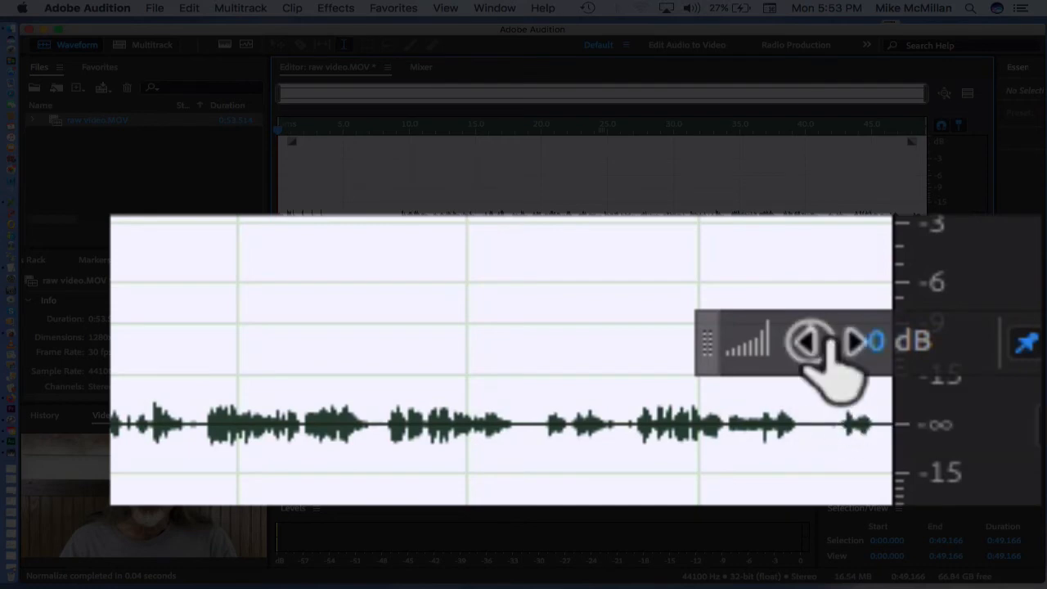
left_click_drag(814, 360, 998, 355)
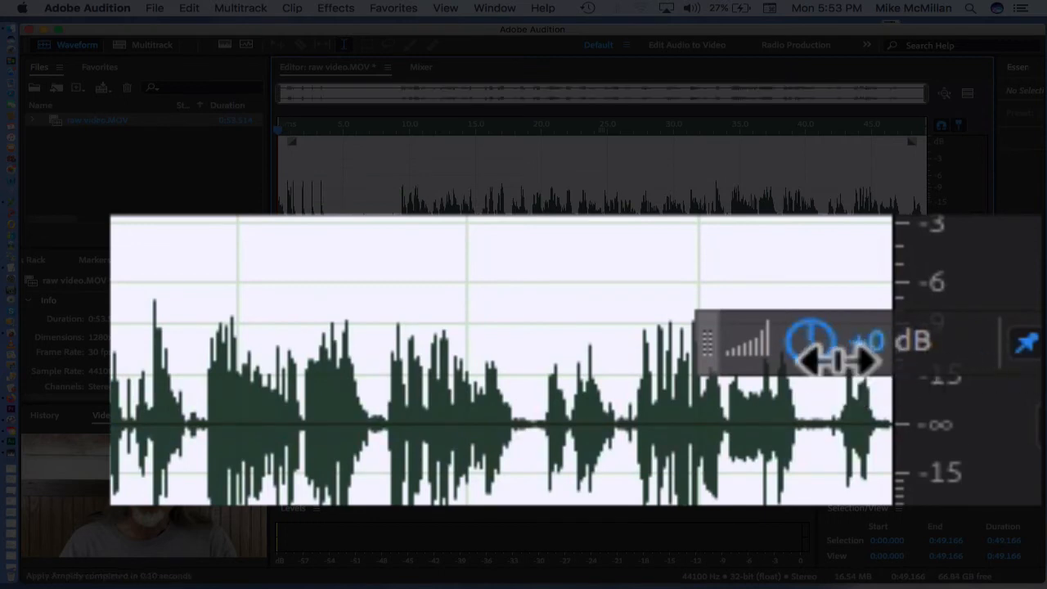
left_click_drag(838, 360, 918, 374)
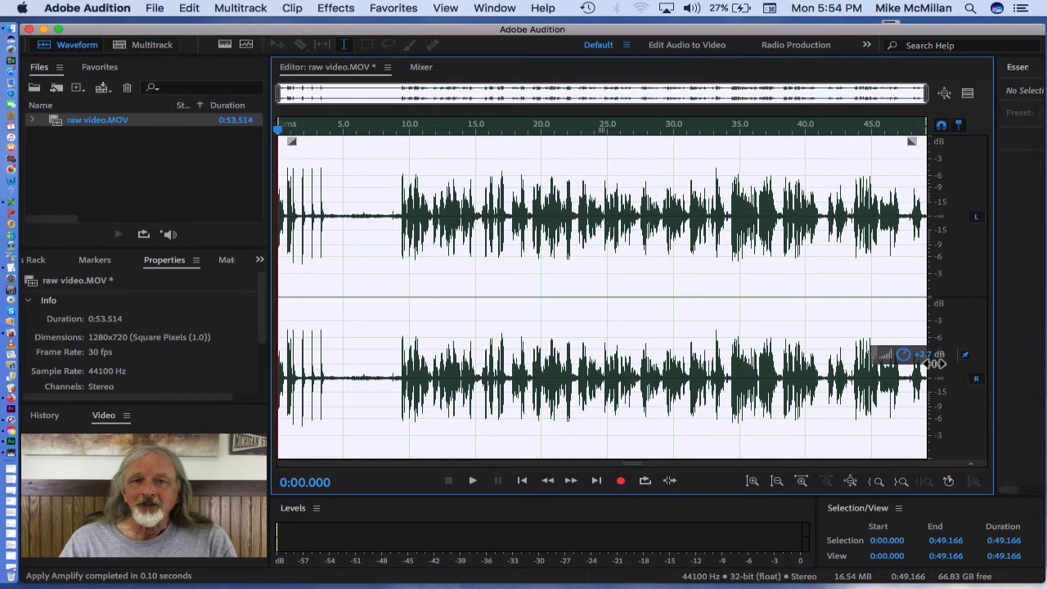
left_click_drag(935, 364, 918, 368)
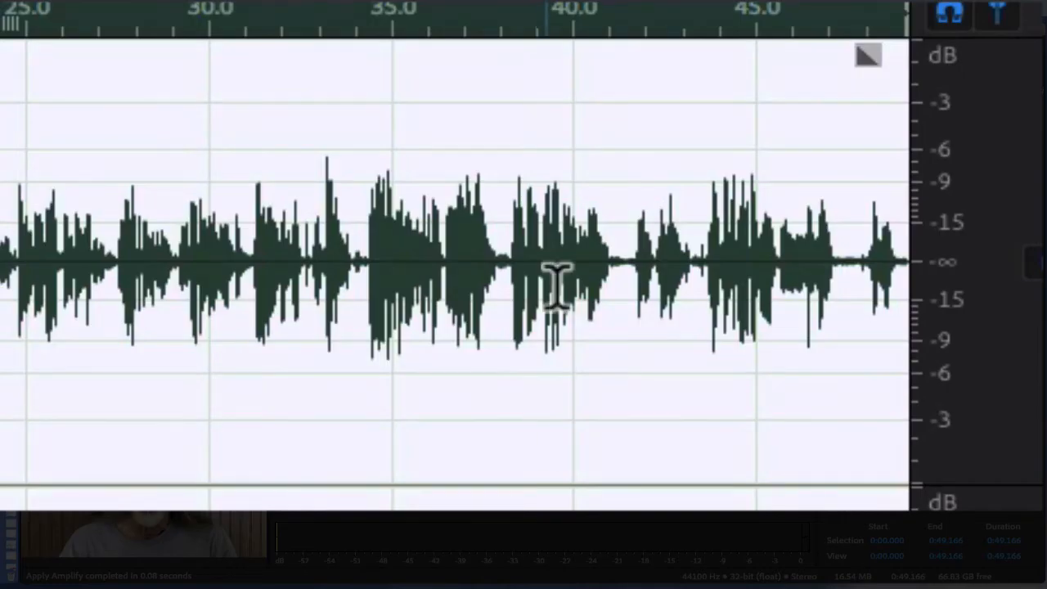
Step: Play the amplified speech from about 26.8 s to 37.7 s to check its level, and review the available normalize presets
left_click(797, 249)
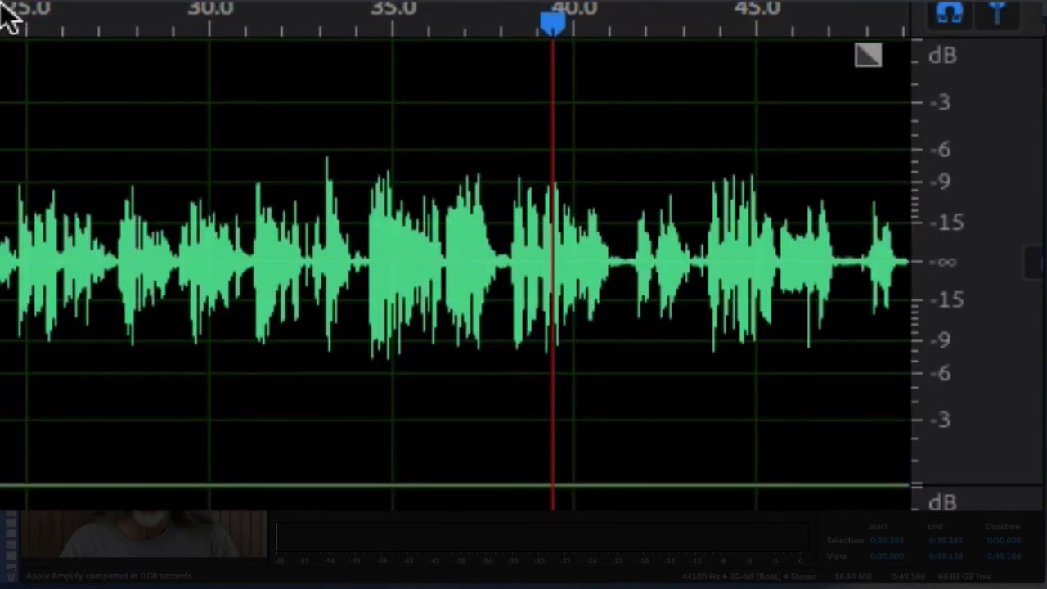
left_click(91, 23)
key("space")
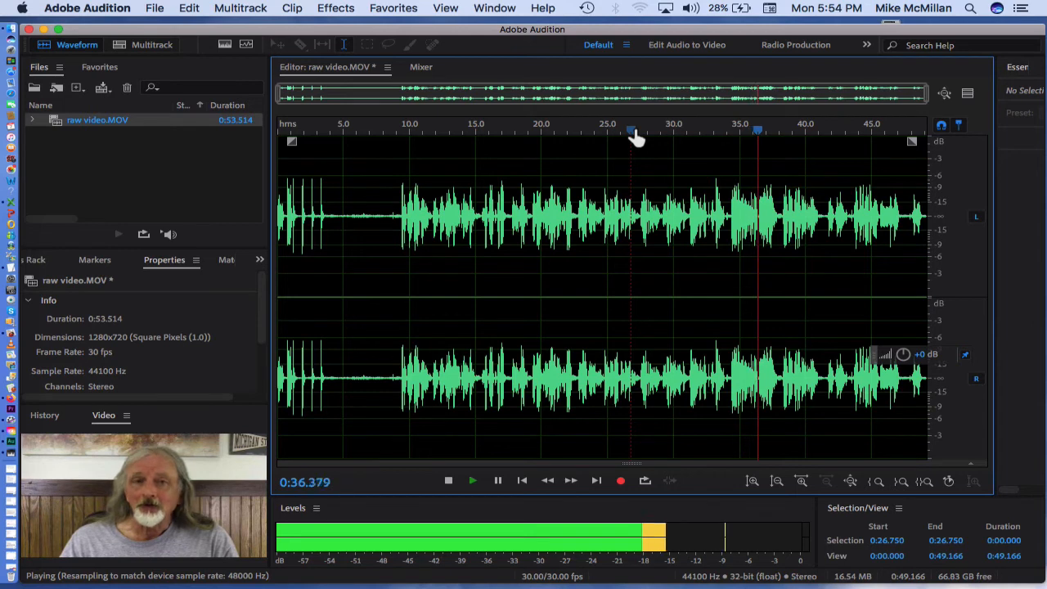
key("space")
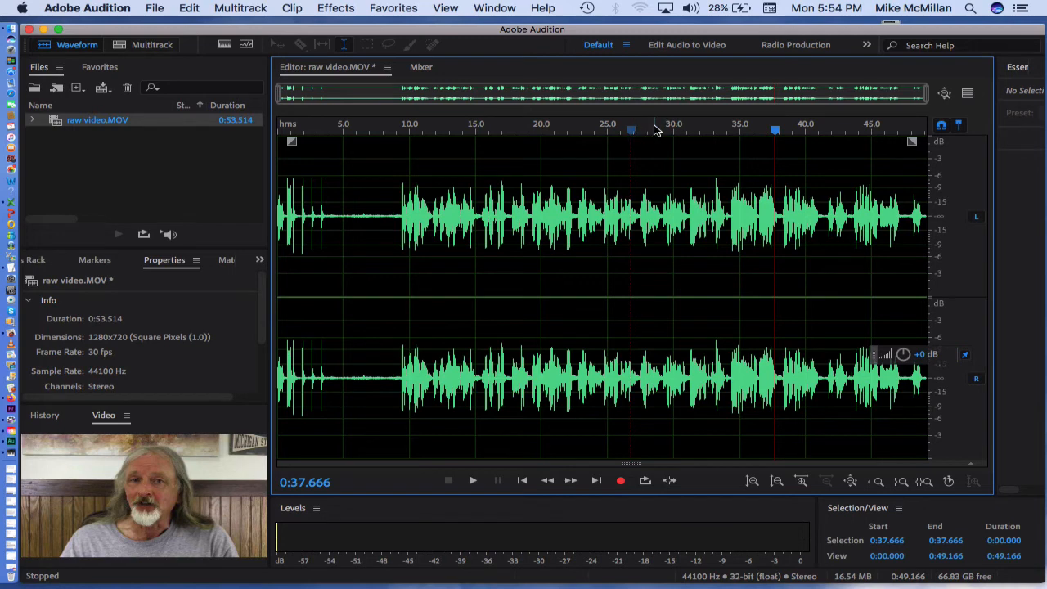
left_click(387, 9)
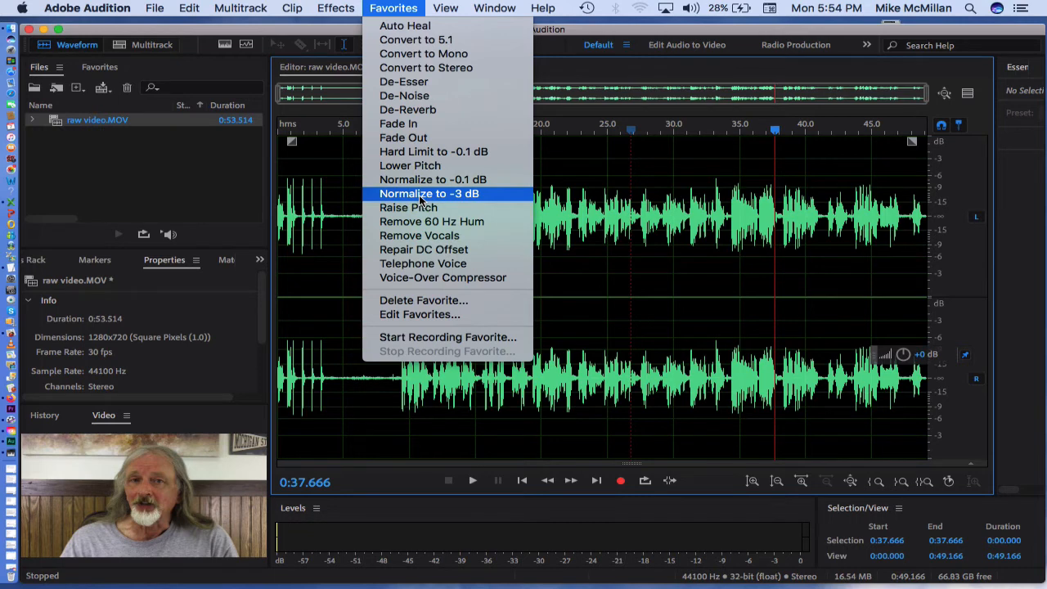
left_click(399, 7)
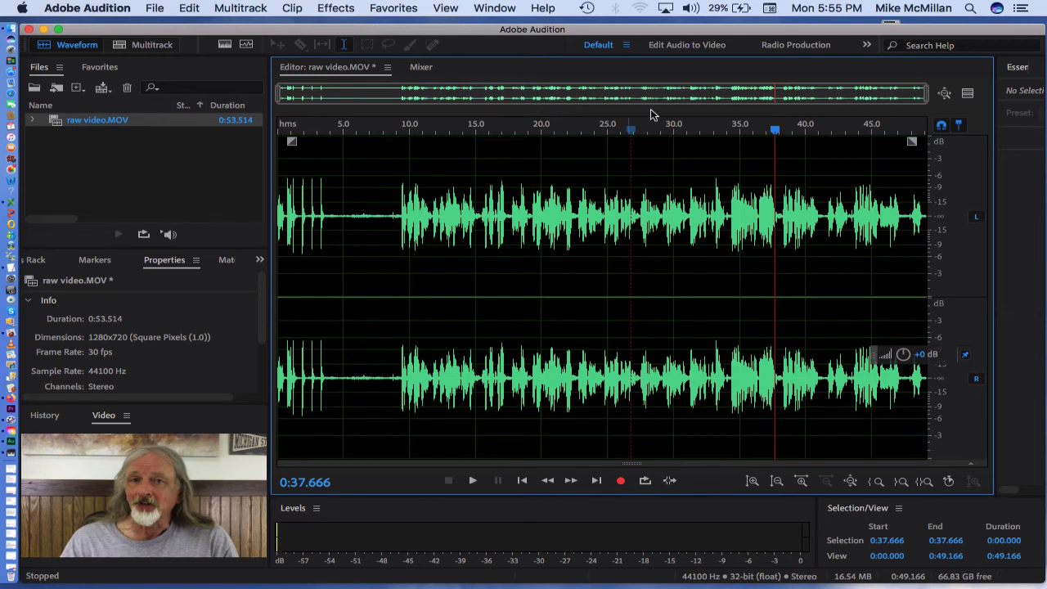
Step: Play the amplified speech from about 31 s to 33.9 s and listen for harsh sibilance around the 33 s peak
left_click(687, 128)
key("space")
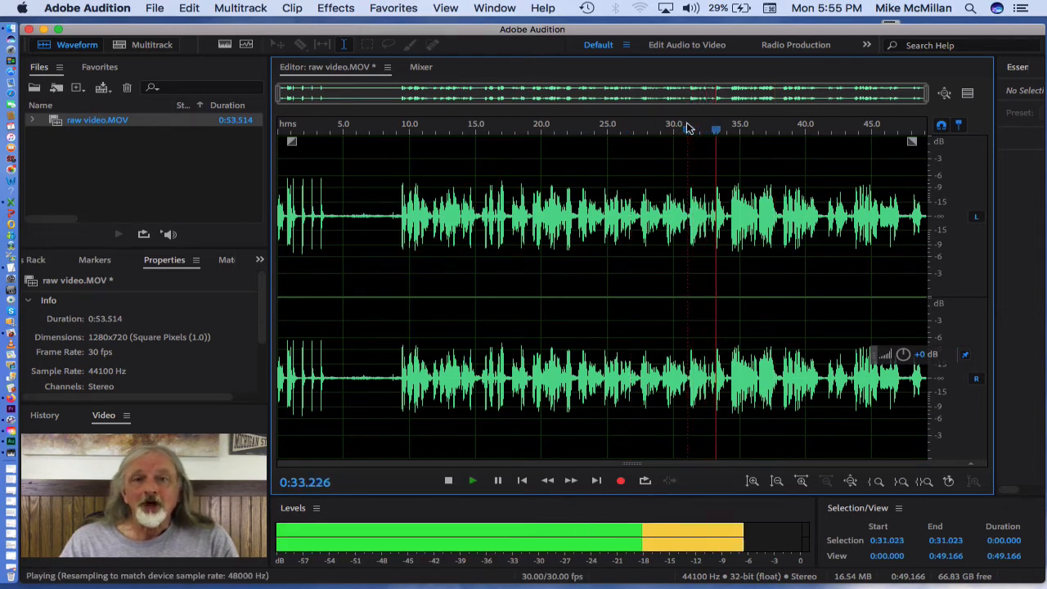
key("space")
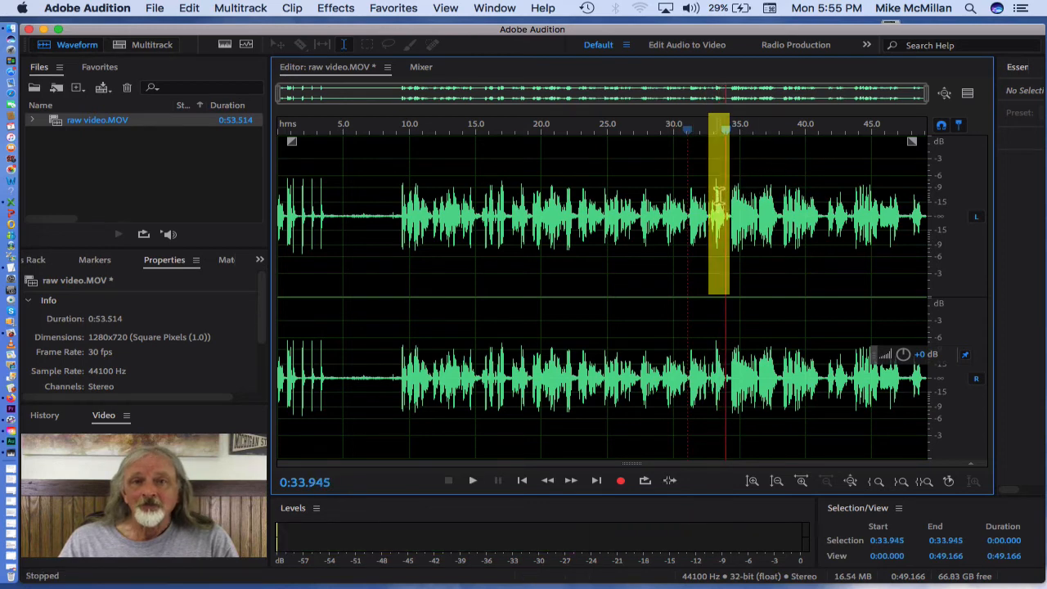
Step: Apply the De-Esser favorite to the whole waveform and play it from about 30.4 s to 36.1 s to check the speech
left_click(485, 233)
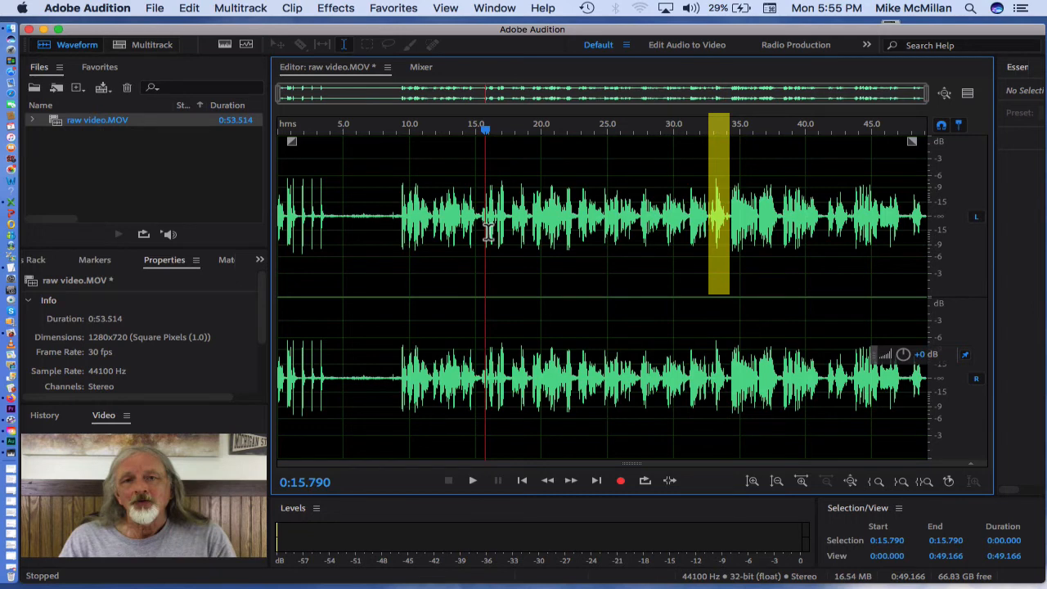
double_click(488, 233)
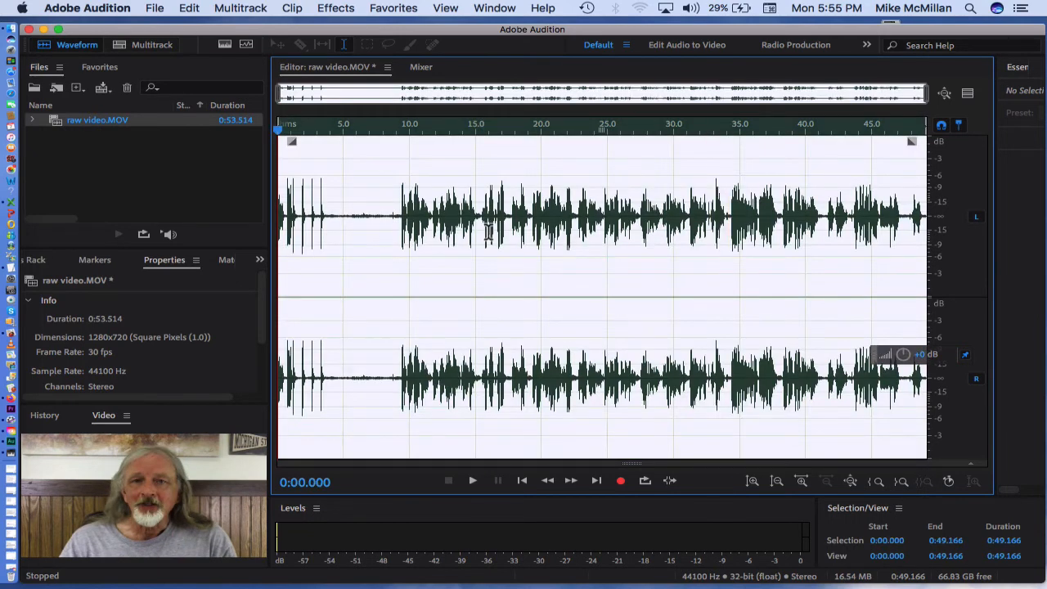
left_click(394, 10)
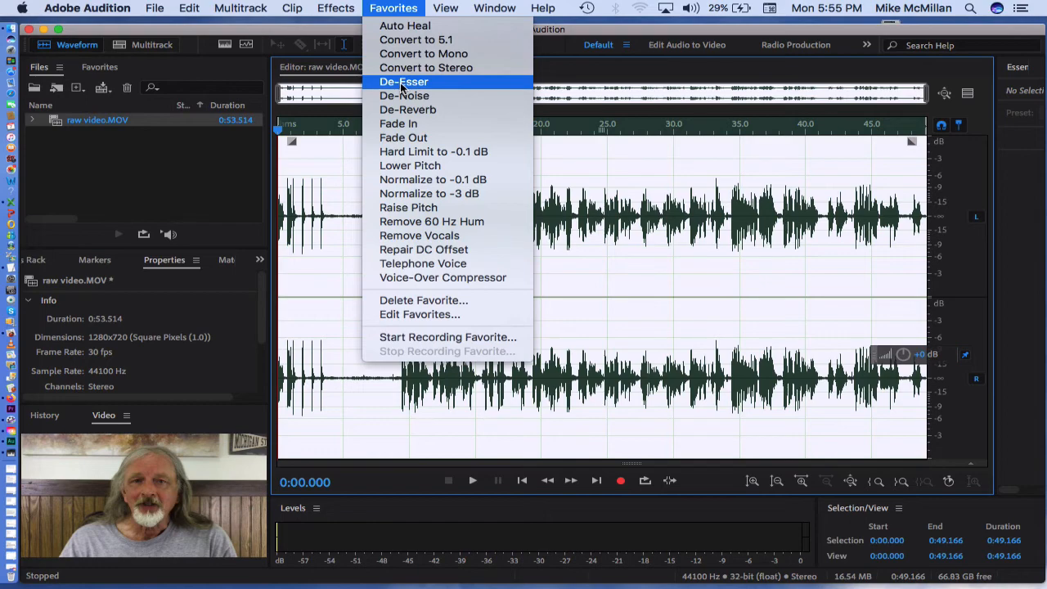
left_click(400, 82)
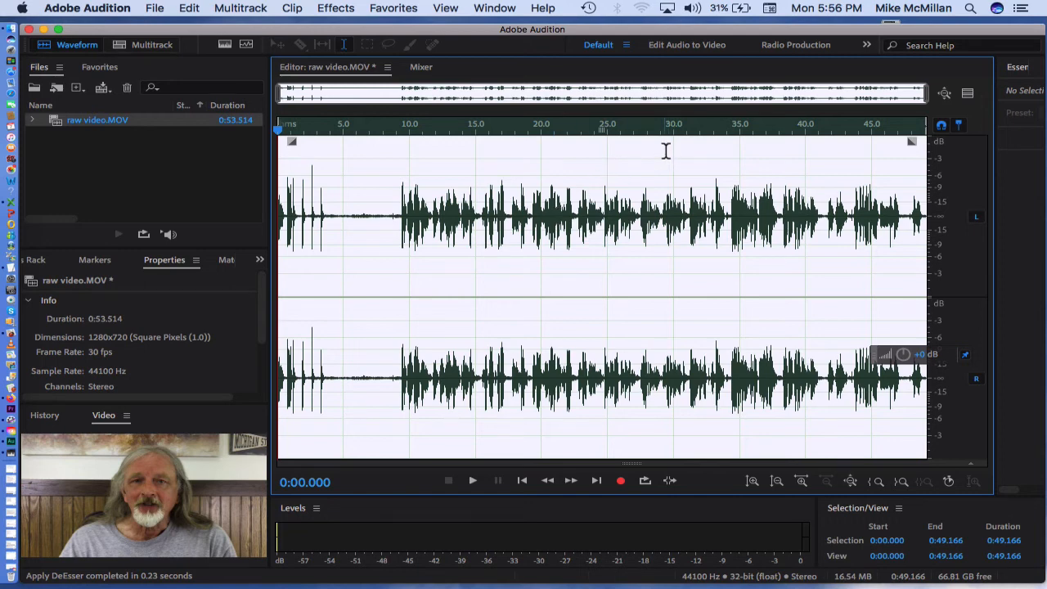
left_click(682, 130)
key("space")
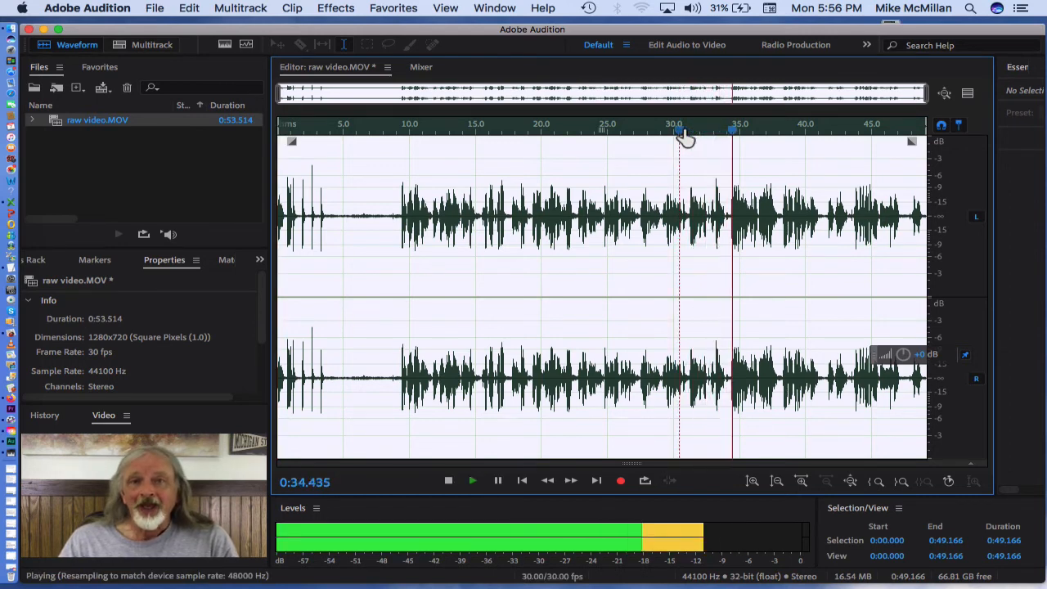
key("space")
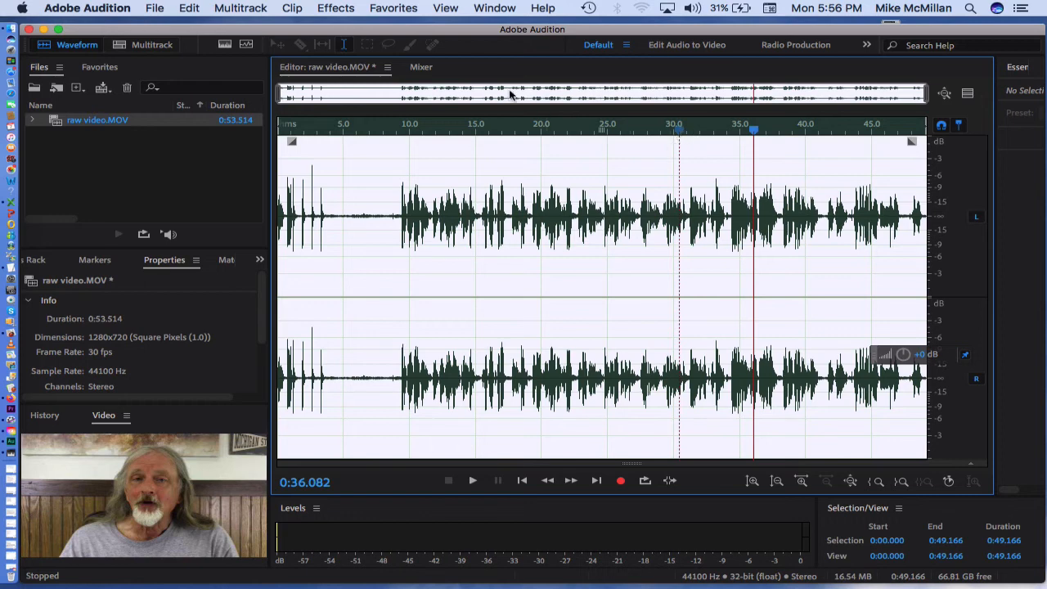
Step: Apply the De-Noise favorite to the whole waveform and play it from about 22 s to 26.6 s to check the speech
left_click(396, 8)
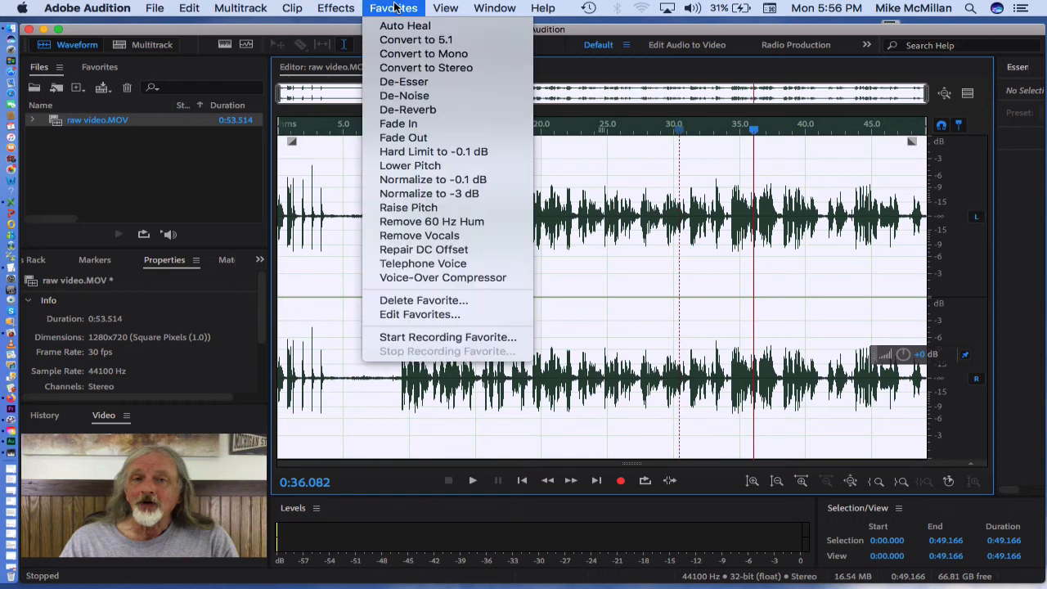
left_click(404, 96)
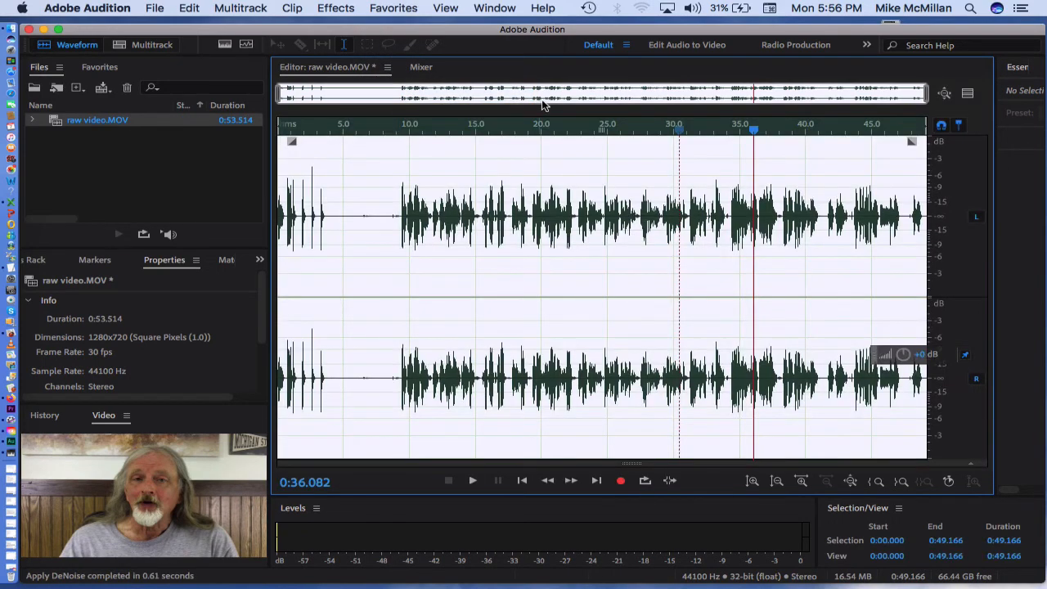
left_click(569, 124)
key("space")
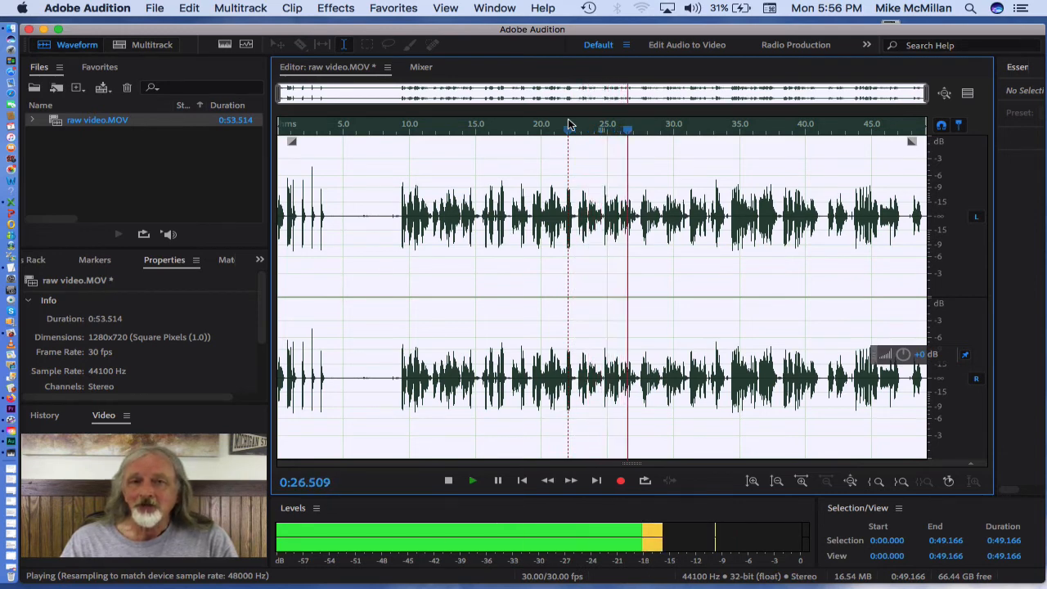
key("space")
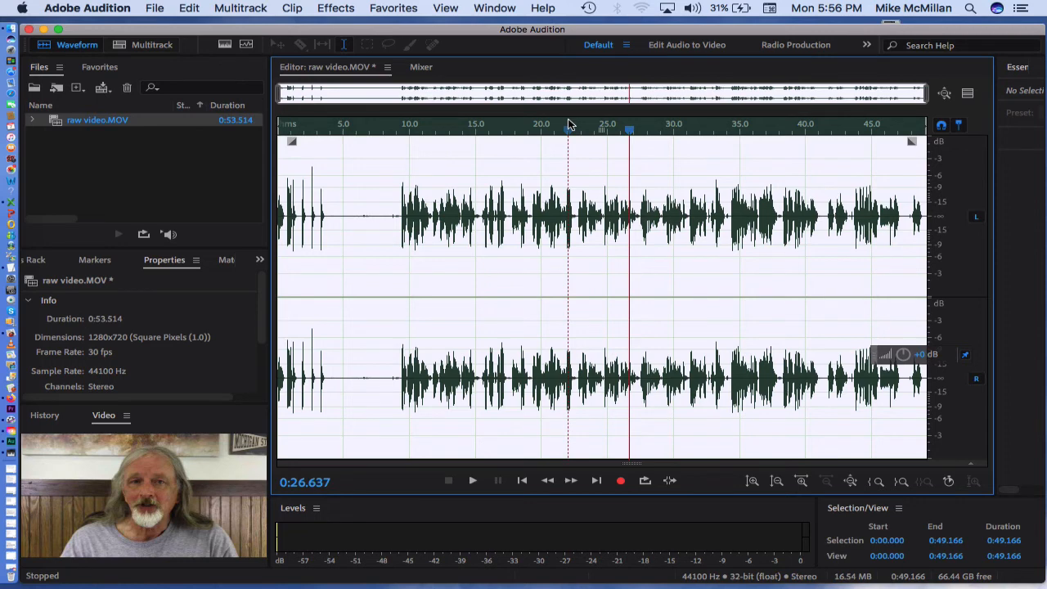
Step: Deselect the waveform and export the processed audio as raw video_01.mp3, accepting the lossy format
left_click(554, 180)
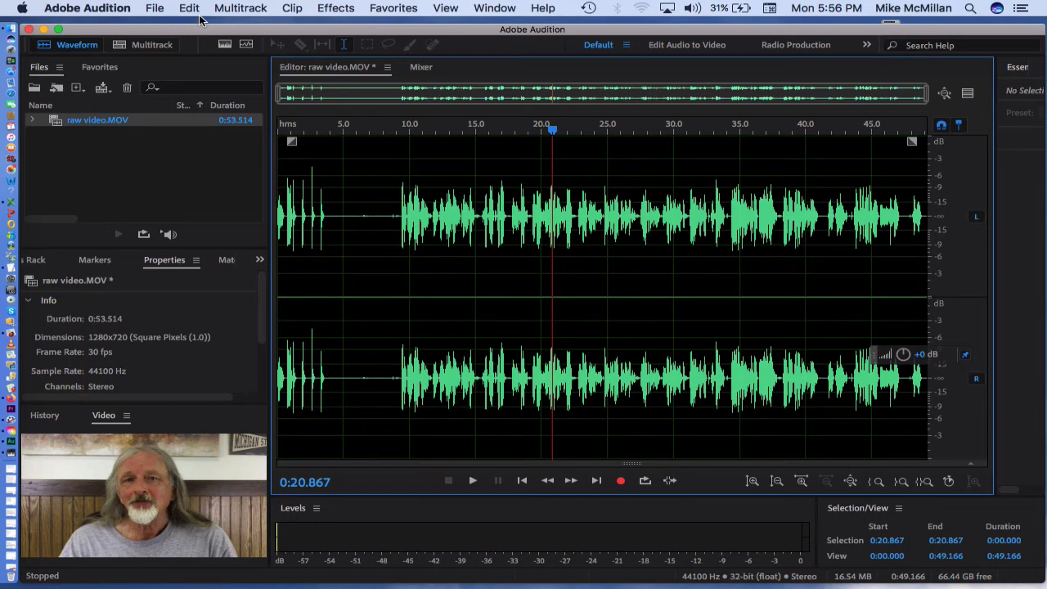
left_click(154, 8)
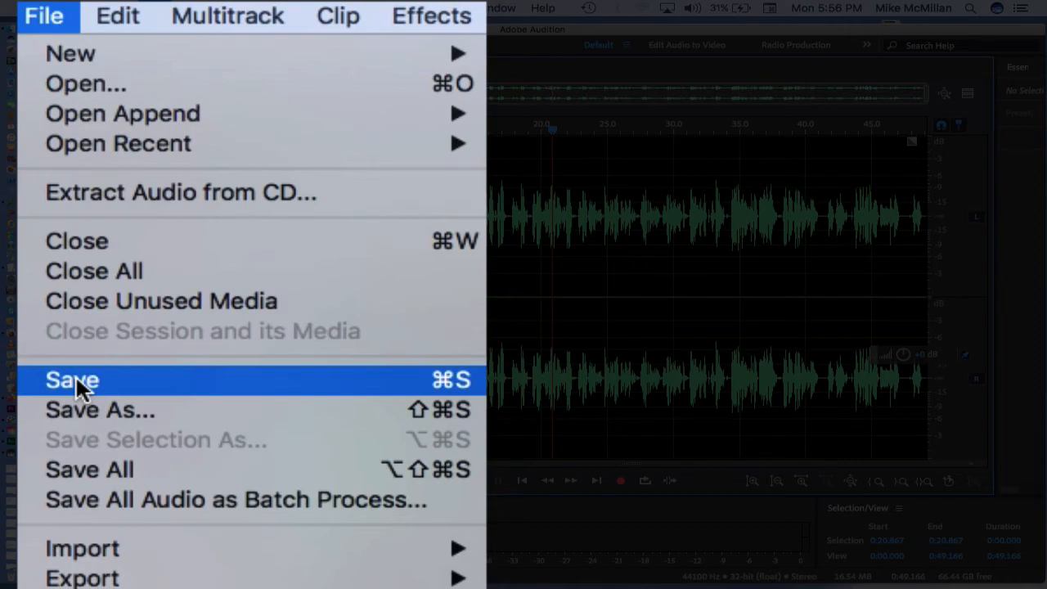
left_click(450, 137)
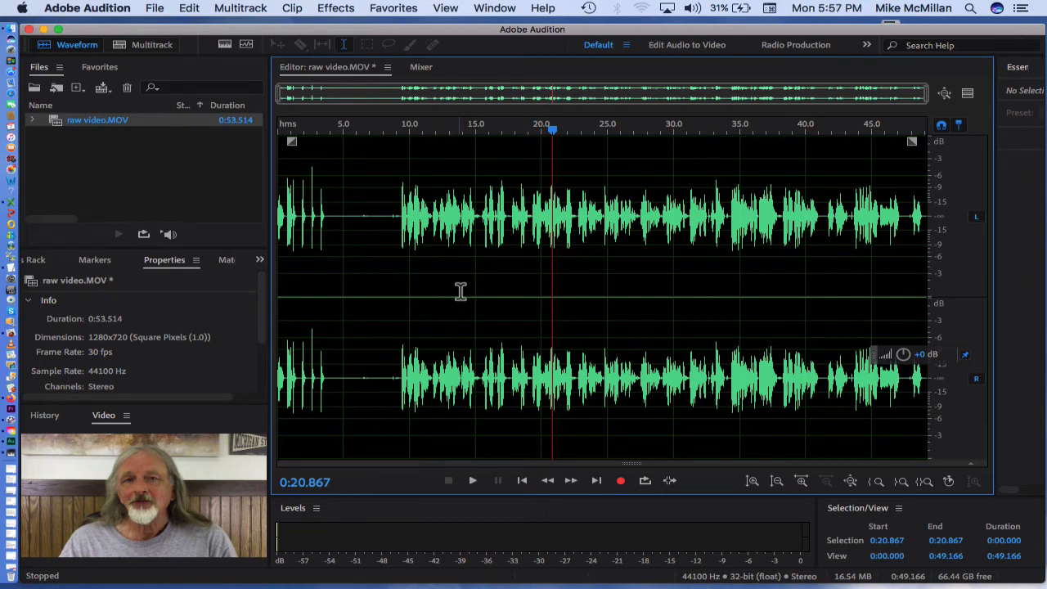
left_click(156, 8)
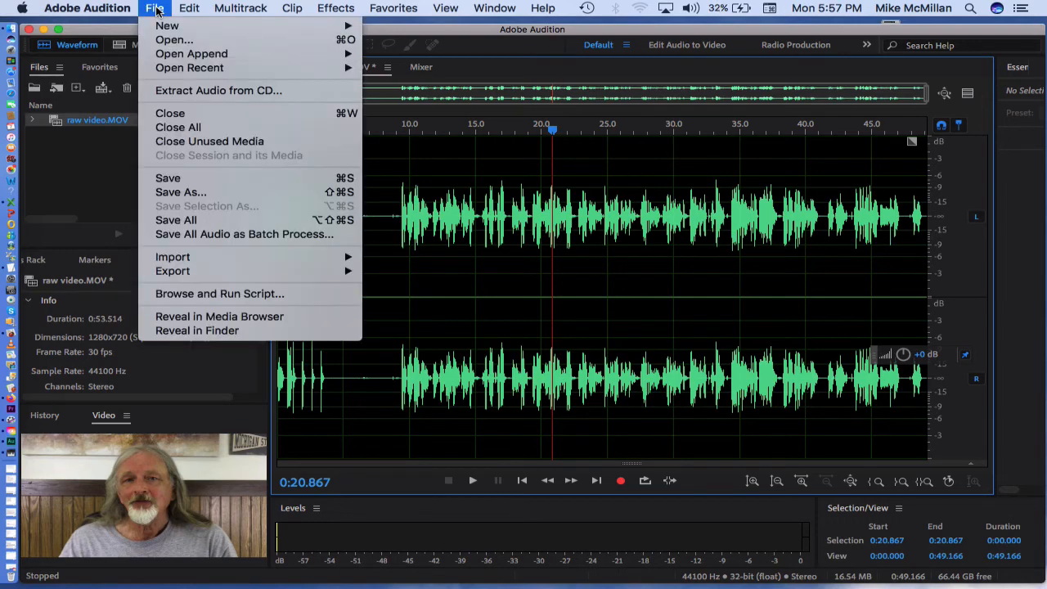
mouse_move(178, 274)
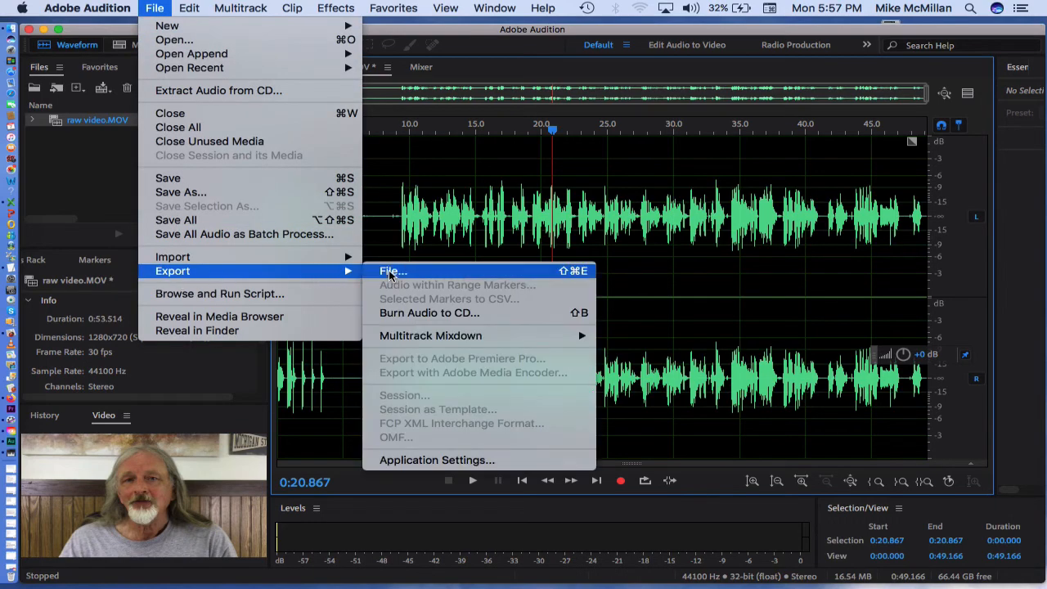
left_click(390, 275)
left_click(508, 316)
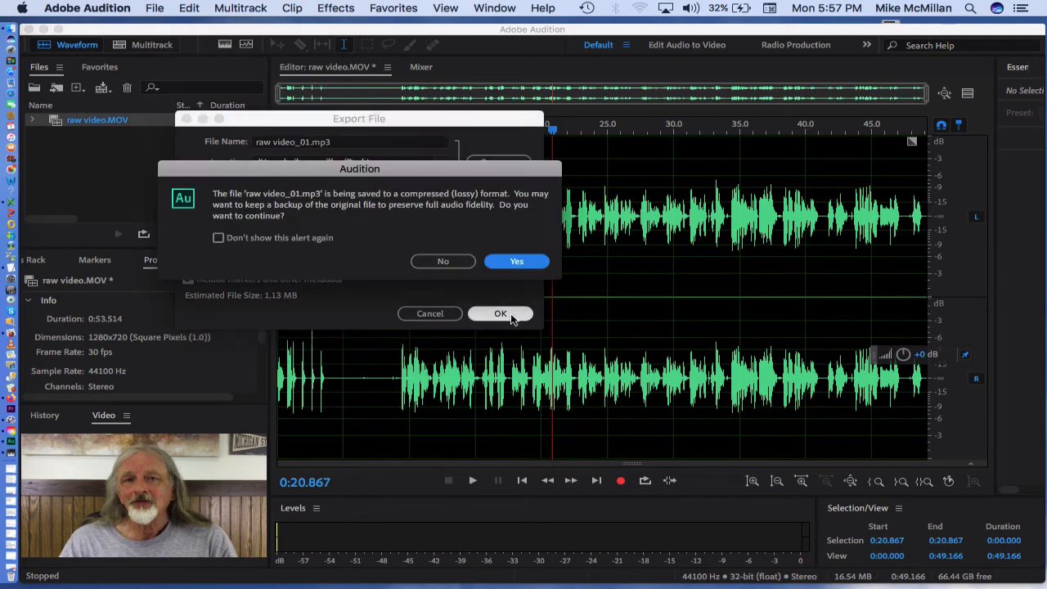
left_click(524, 263)
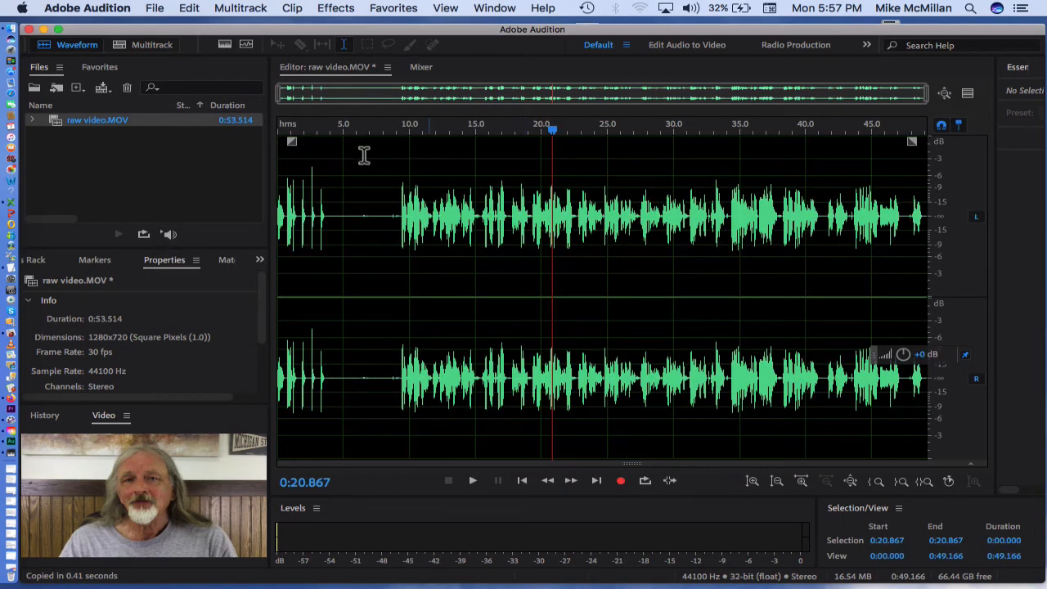
Step: Place the exported raw video_01.mp3 below raw video.MOV on the desktop and minimize the audio editor window
left_click_drag(362, 33, 695, 139)
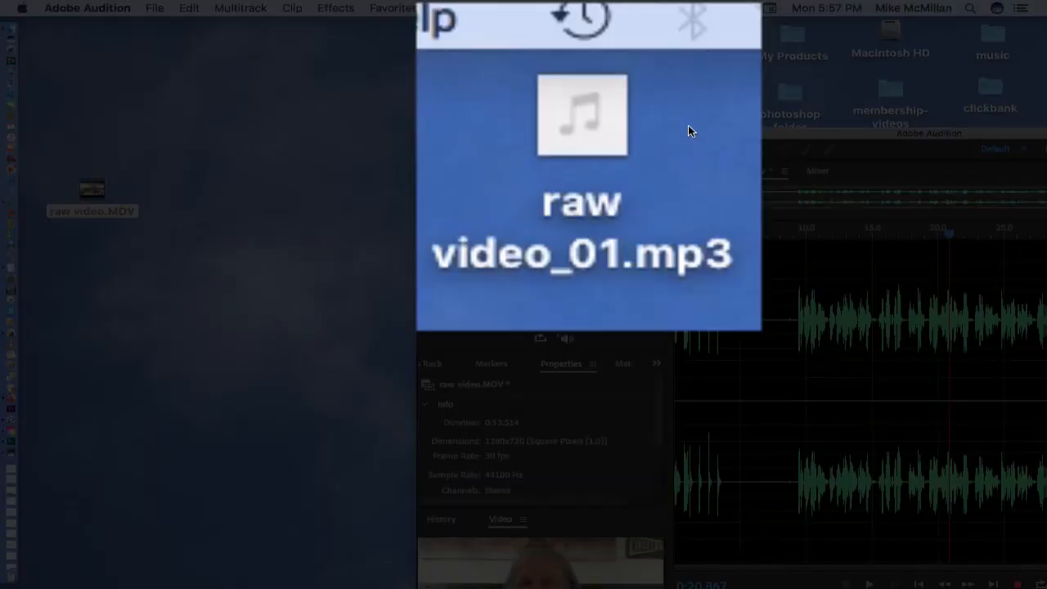
left_click_drag(590, 39, 97, 247)
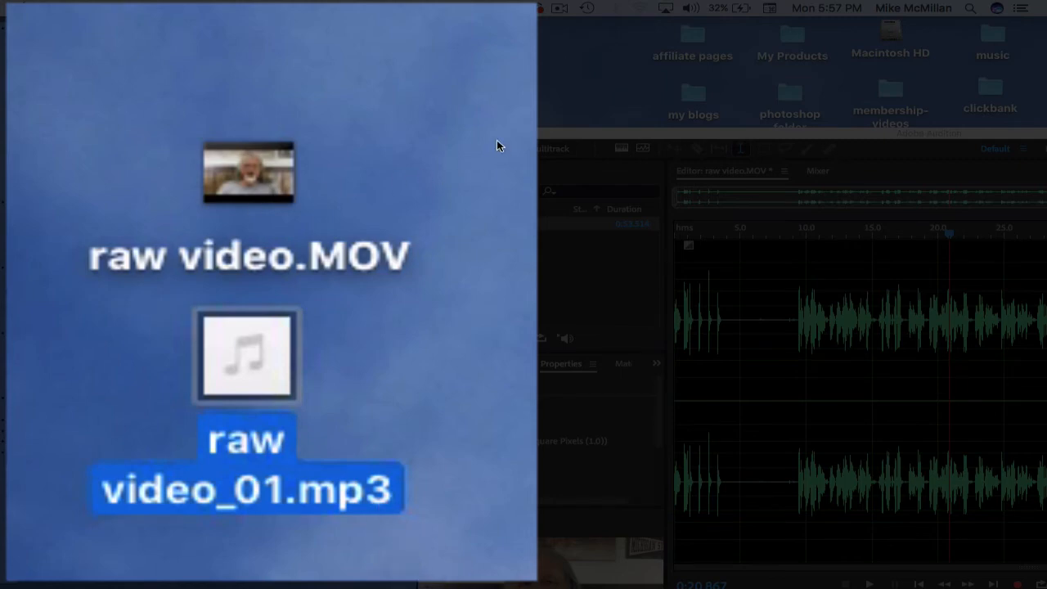
left_click_drag(497, 137, 237, 38)
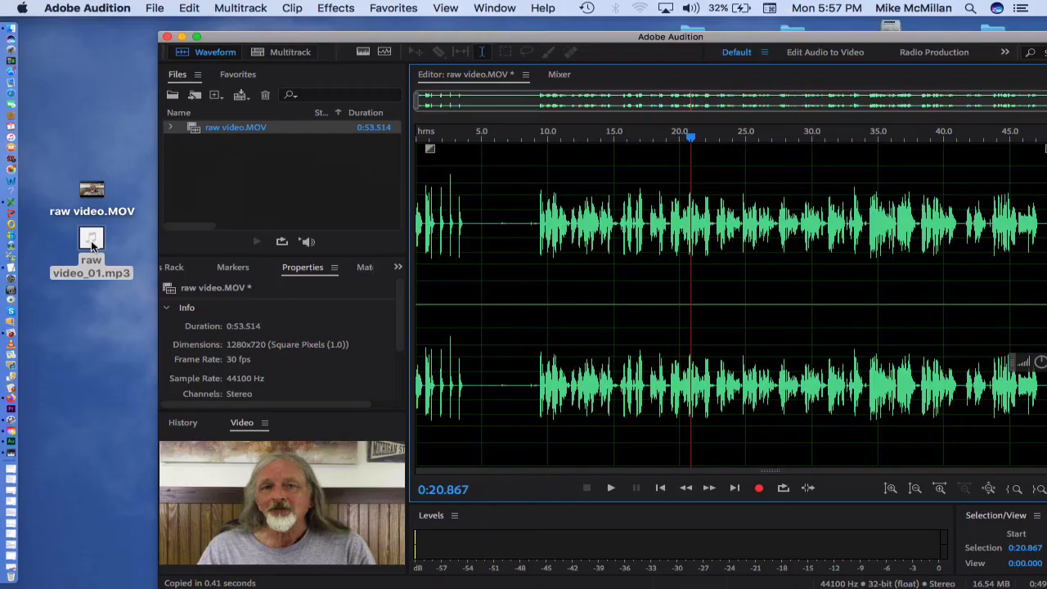
left_click(181, 37)
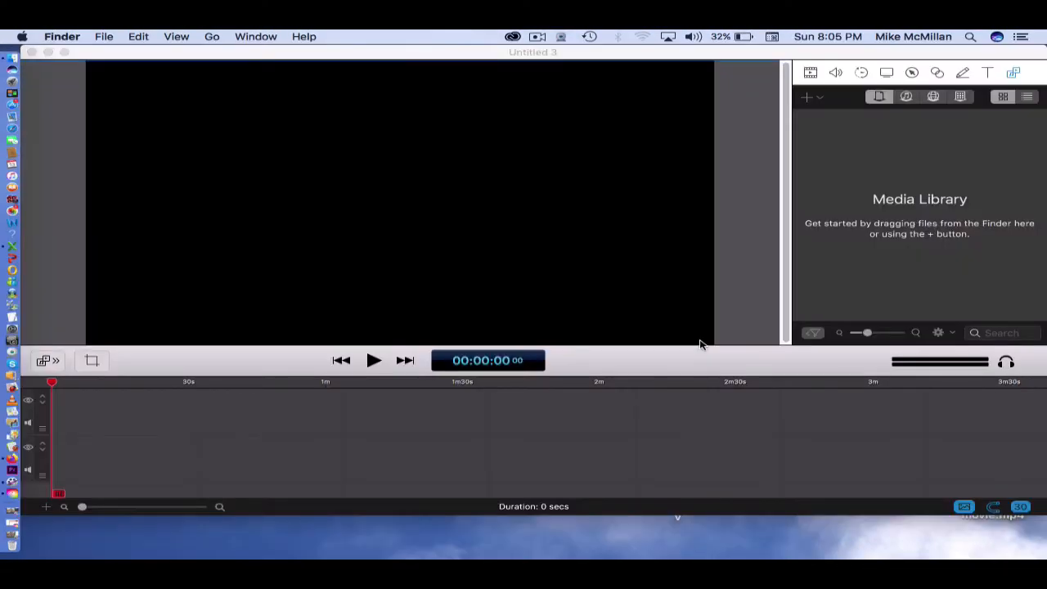
Step: Switch to ScreenFlow and add raw video.MOV from the desktop to the upper timeline track at about 33 s
left_click(665, 474)
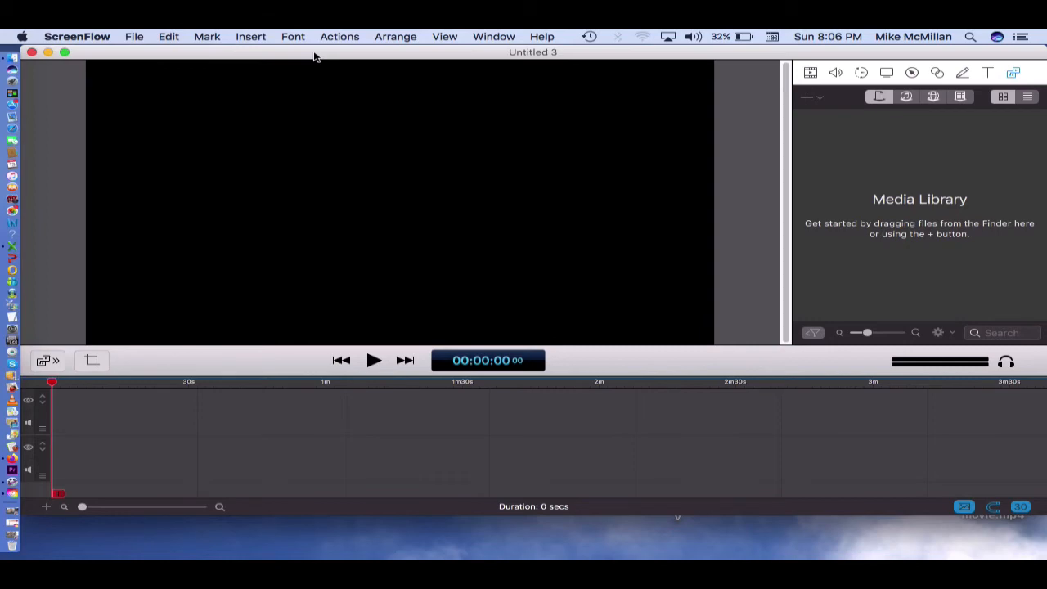
left_click_drag(314, 56, 481, 62)
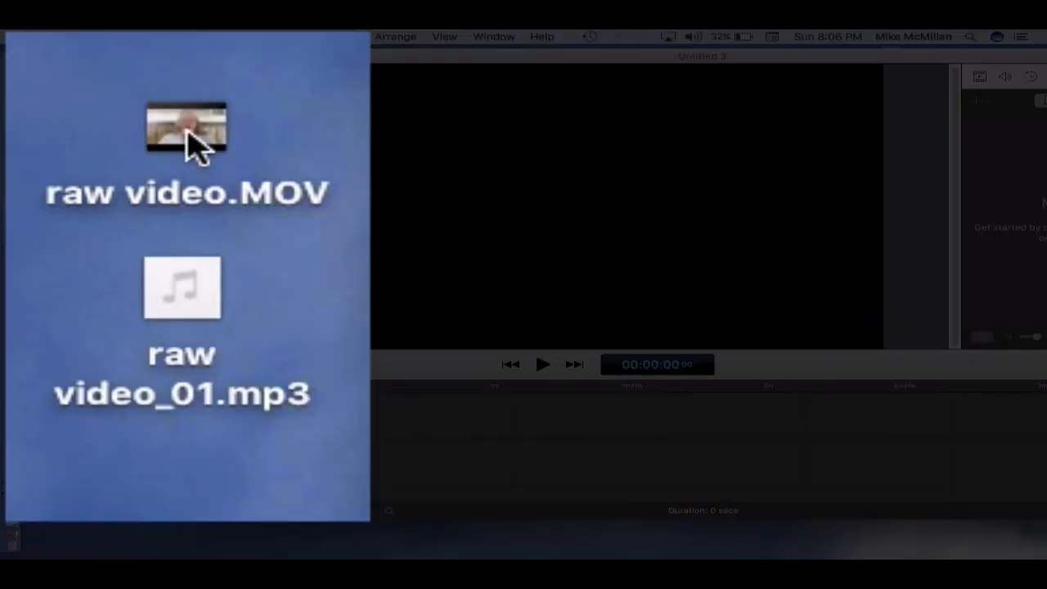
left_click(194, 148)
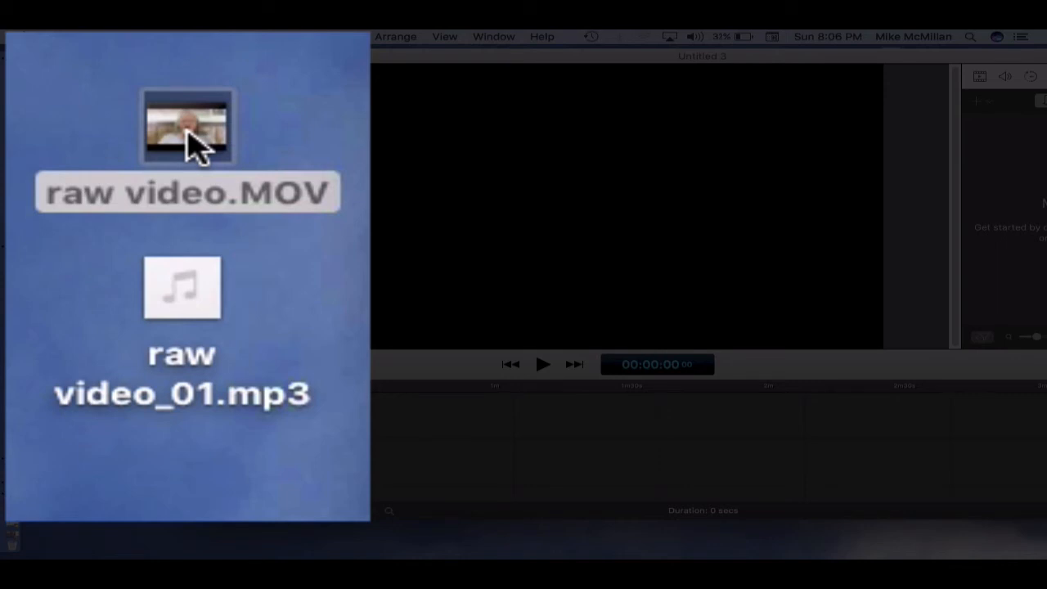
left_click_drag(193, 148, 378, 414)
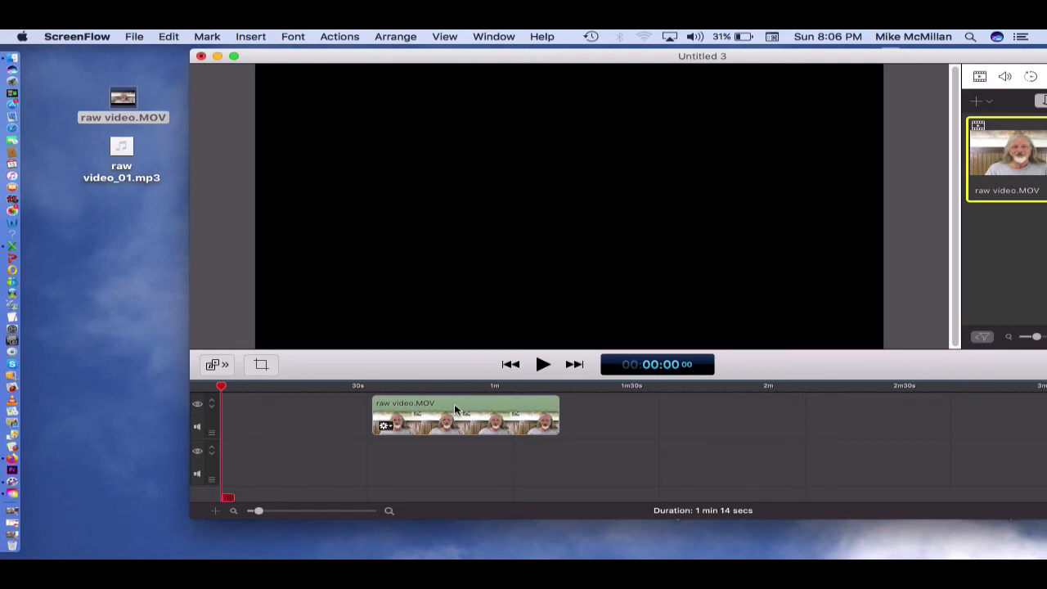
Step: Add raw video_01.mp3 from the desktop to the same track after the video clip, at about 1 min 35 s
left_click(123, 151)
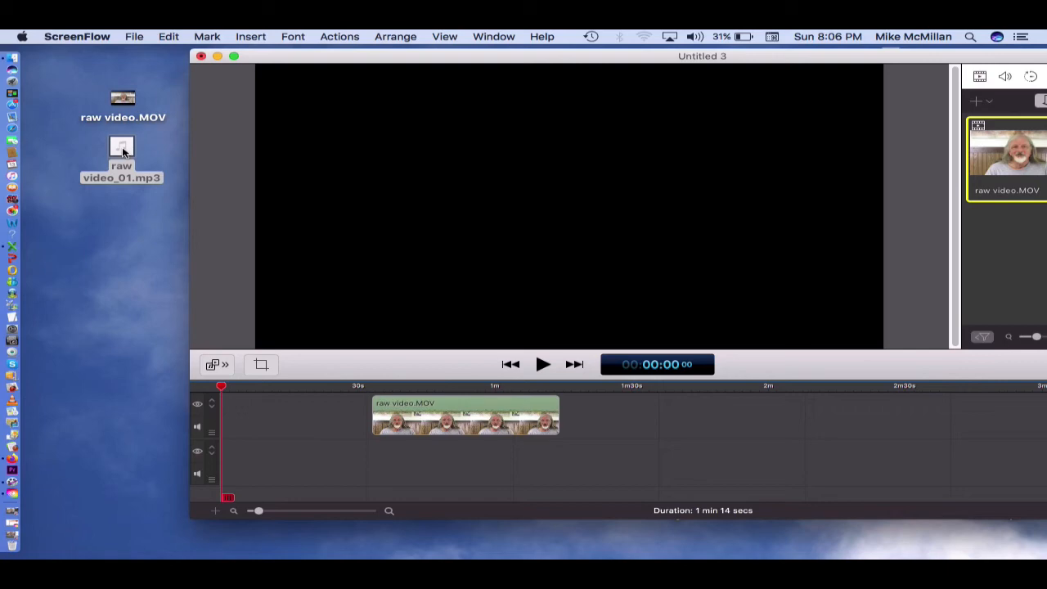
left_click_drag(123, 151, 661, 414)
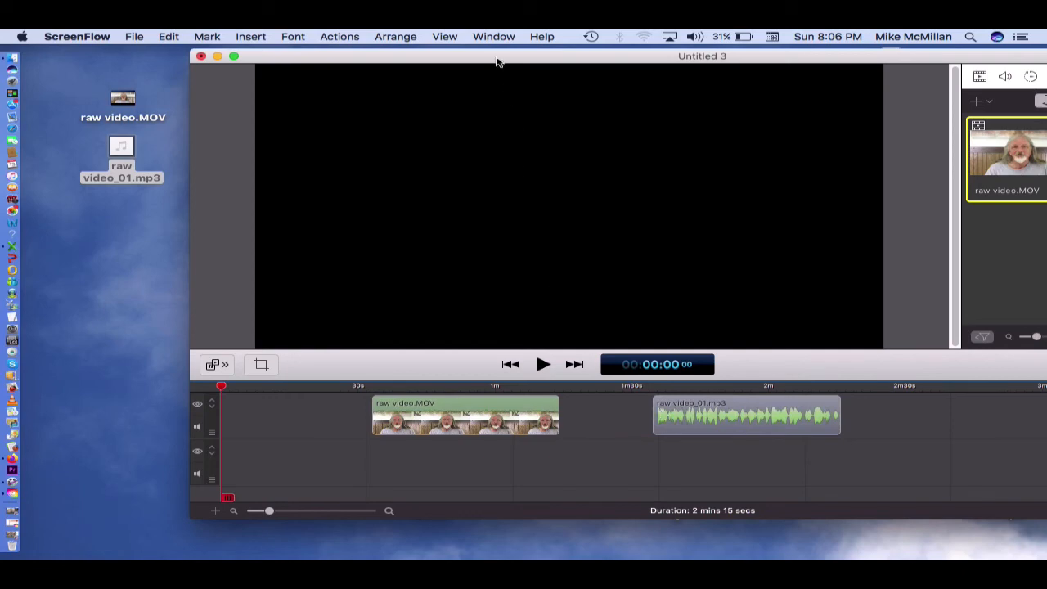
left_click_drag(478, 62, 330, 65)
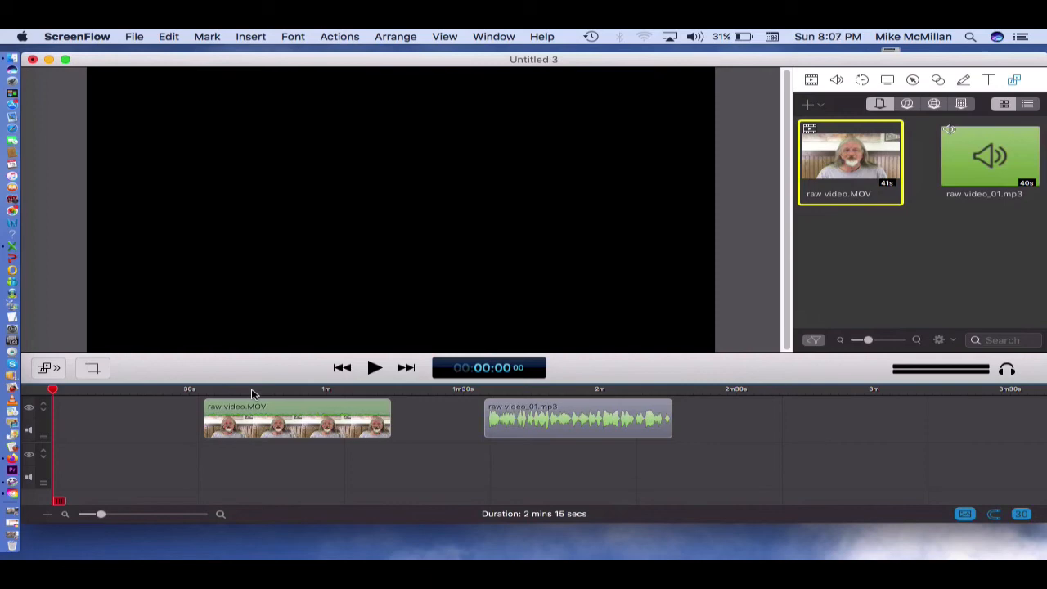
Step: Detach the audio from the raw video.MOV clip and deselect the clip
left_click(261, 417)
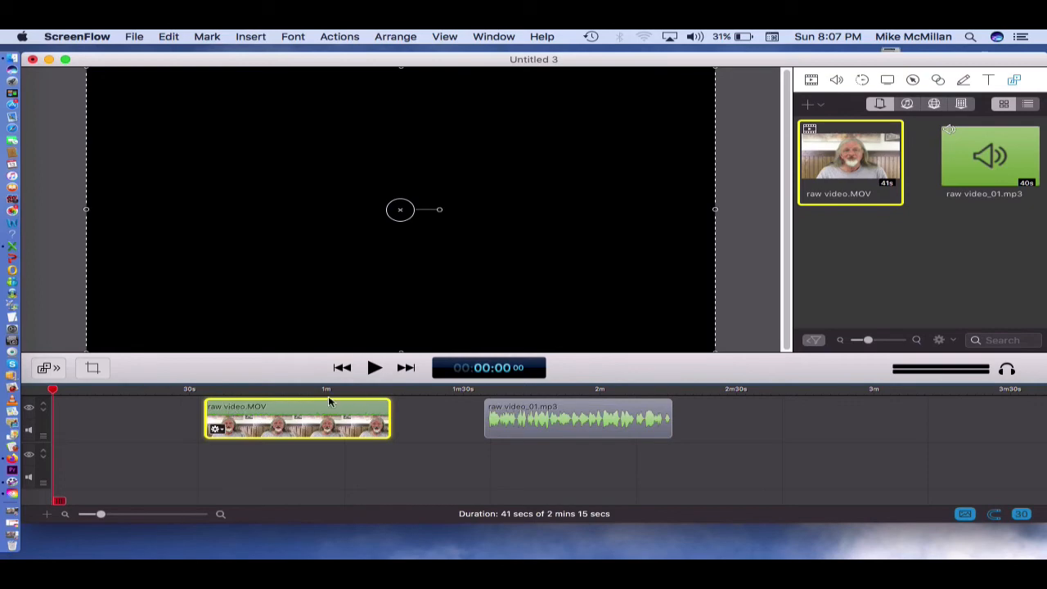
left_click(170, 37)
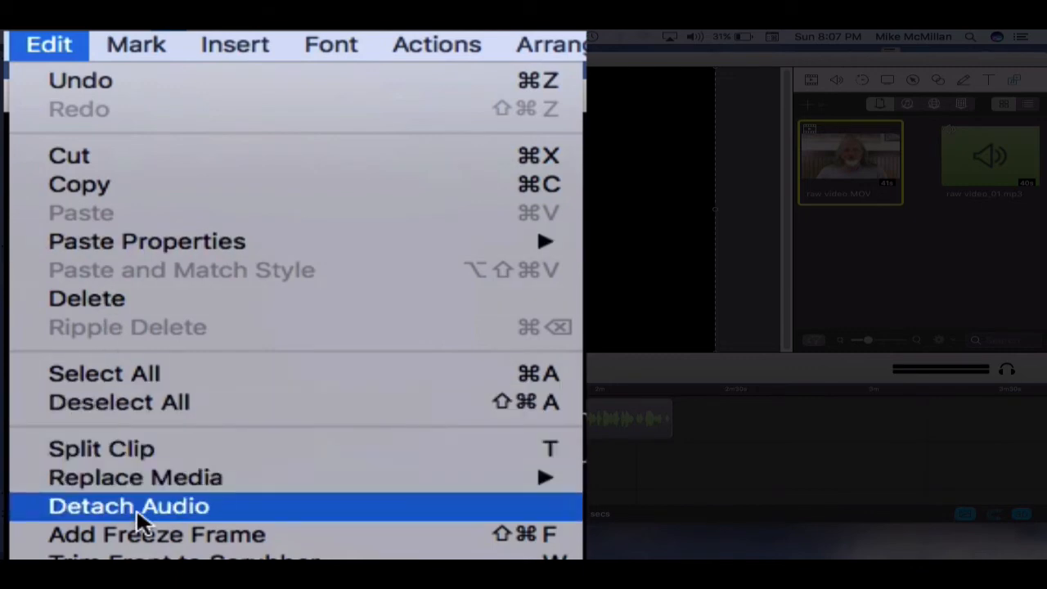
left_click(139, 507)
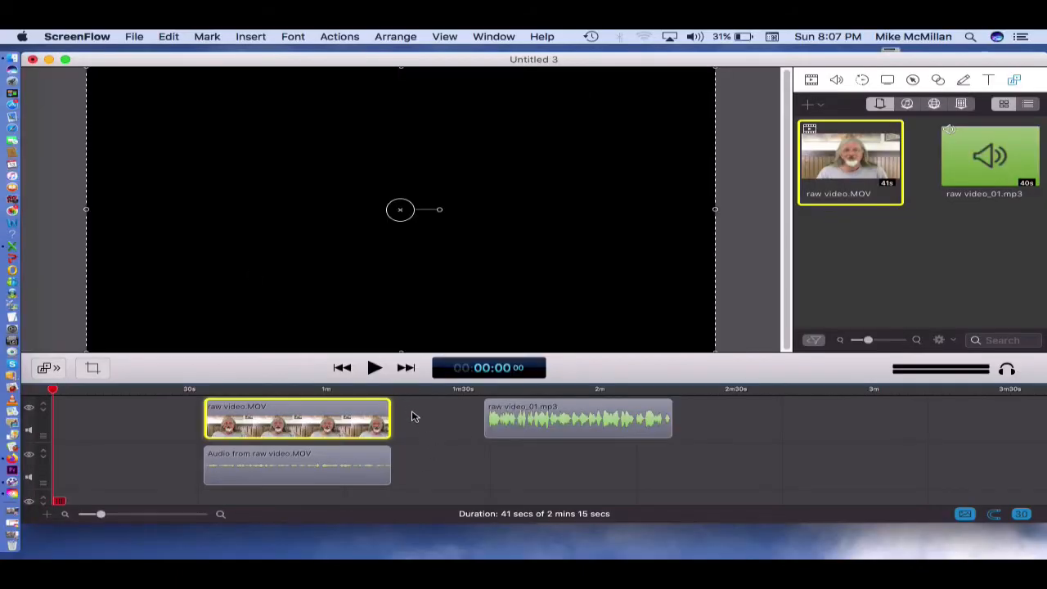
left_click(411, 418)
mouse_move(362, 414)
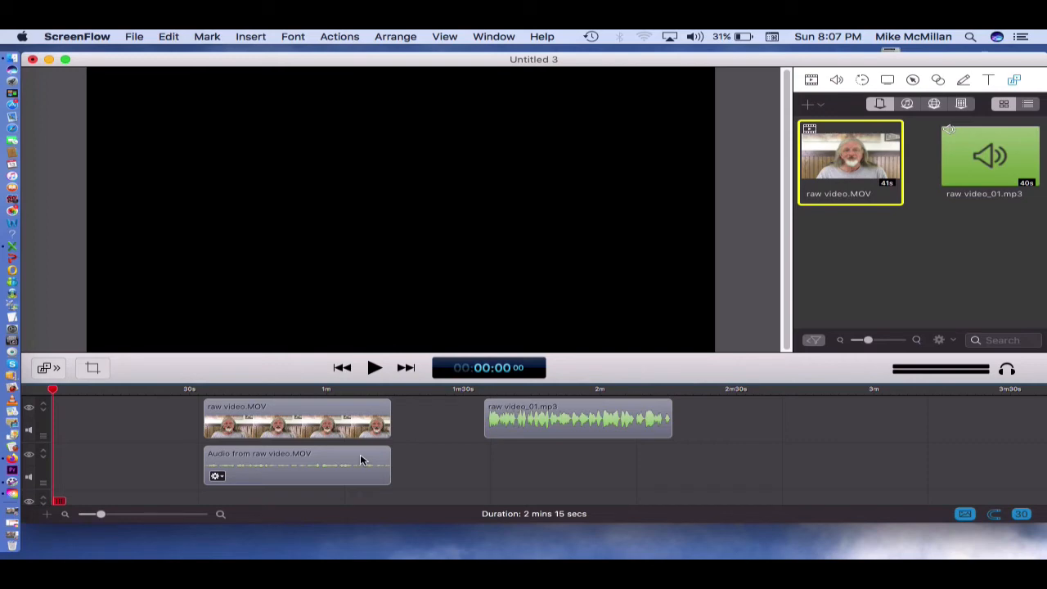
Step: Play the raw video.MOV clip with its original audio from about 41 s to check how loud it is
left_click(240, 391)
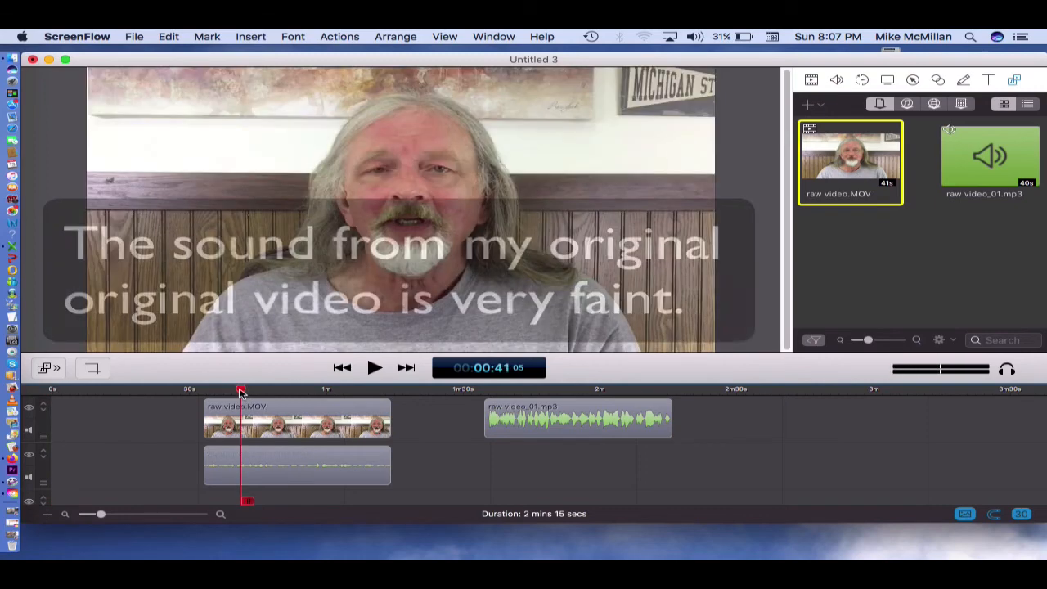
key("space")
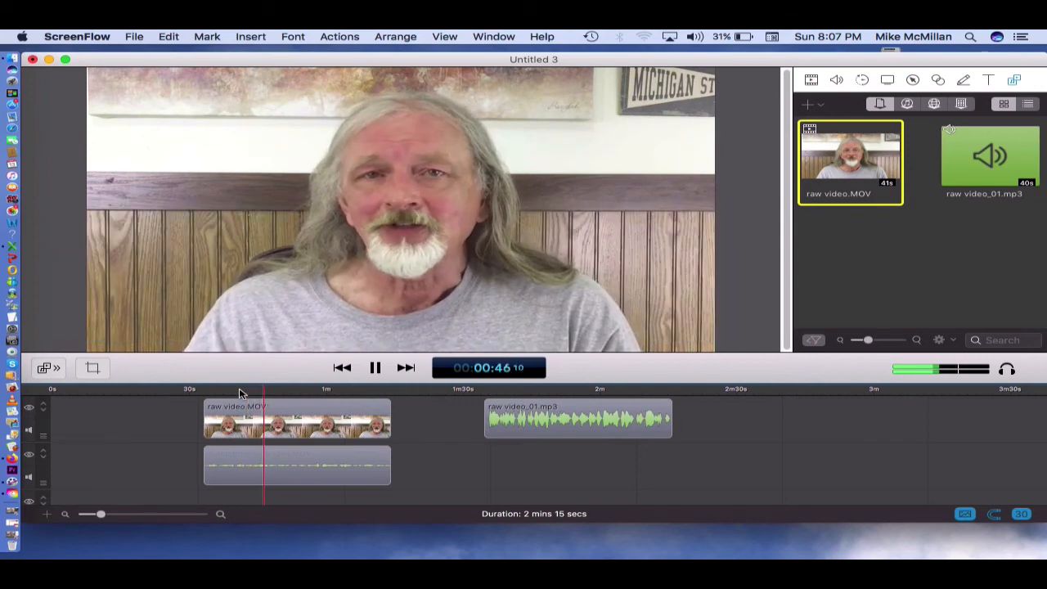
key("space")
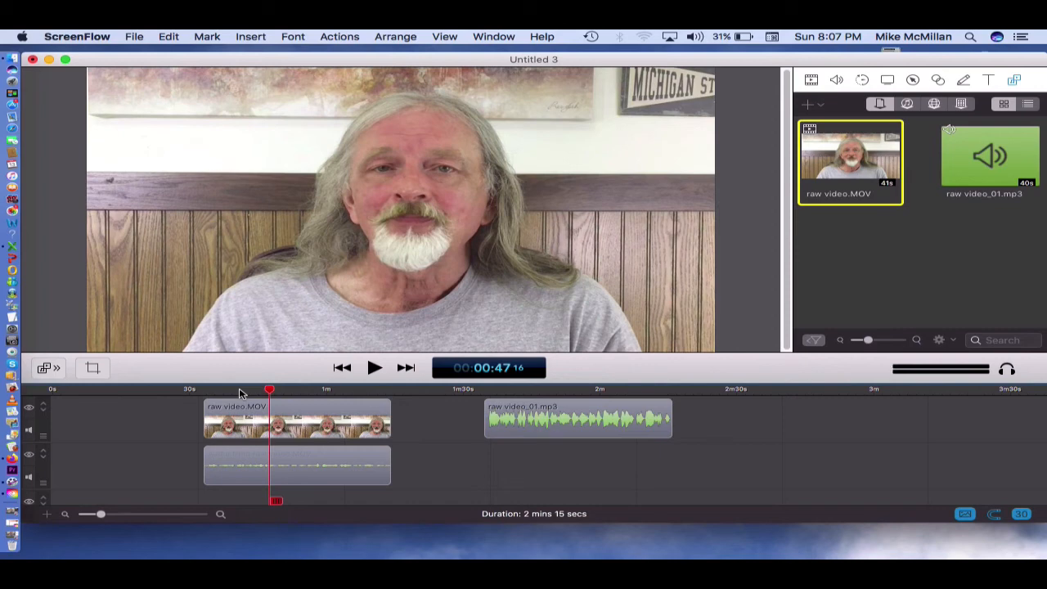
key("space")
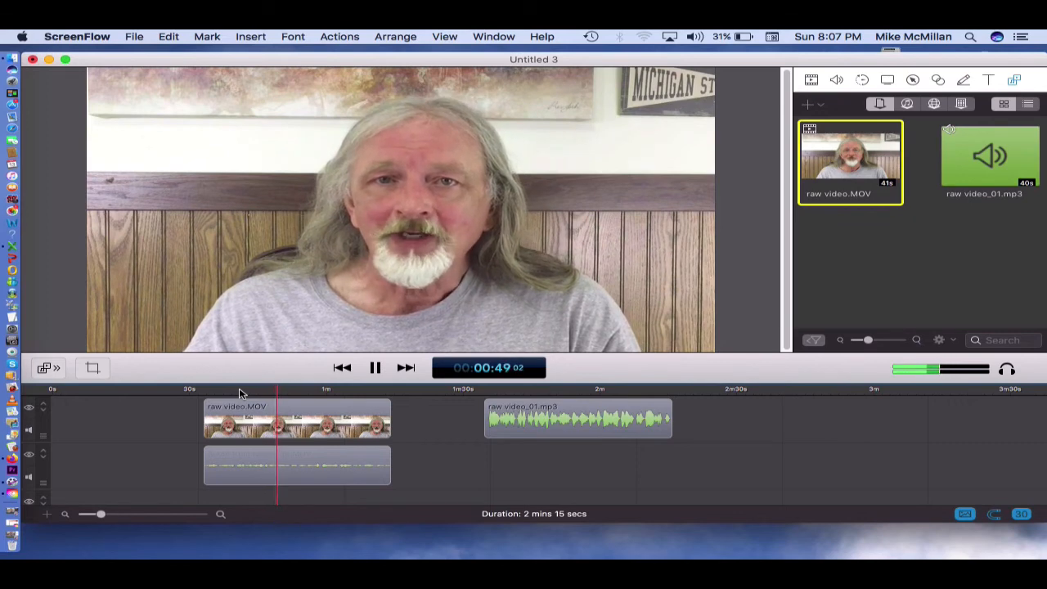
key("space")
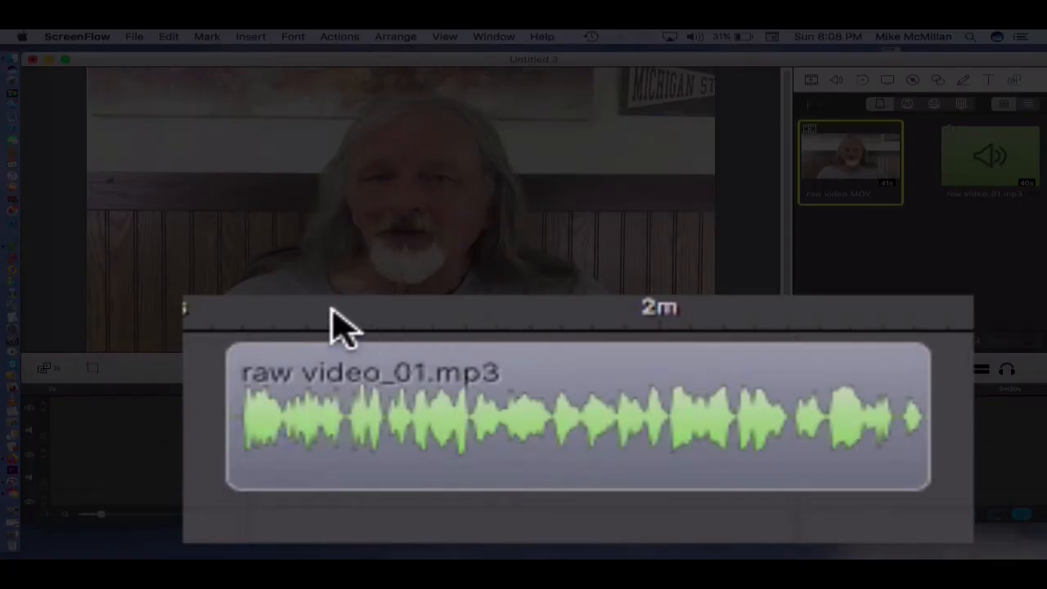
Step: Play the raw video_01.mp3 clip from about 1:41 to 1:50 to compare its level with the original audio
left_click(334, 312)
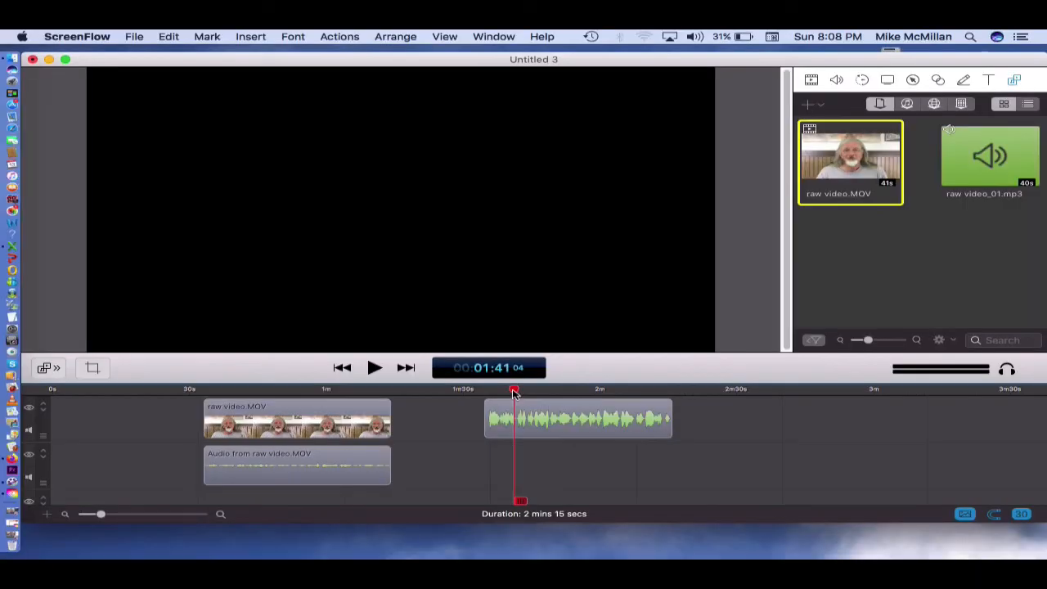
key("space")
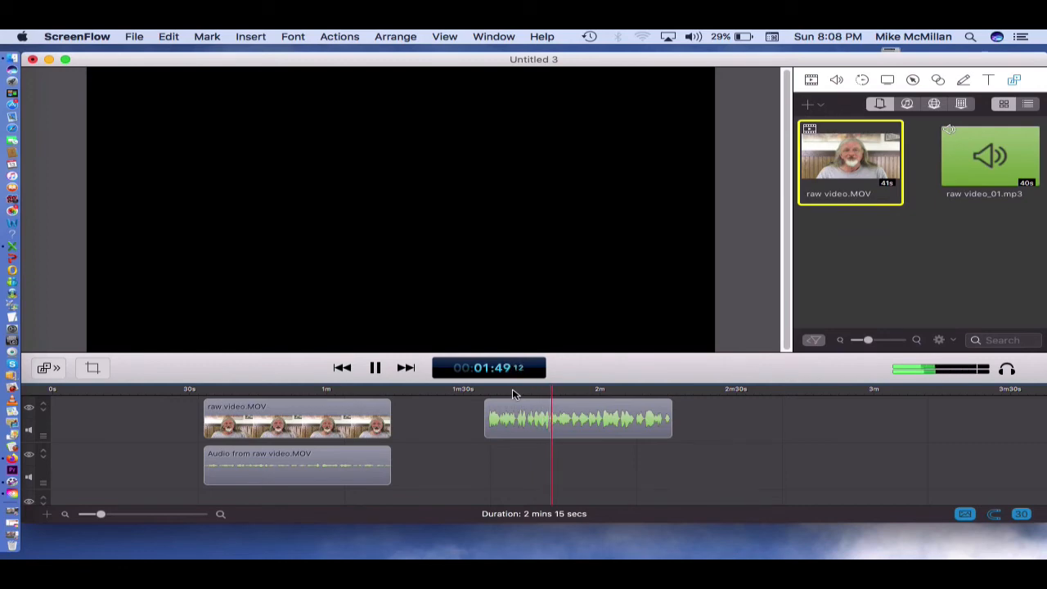
key("space")
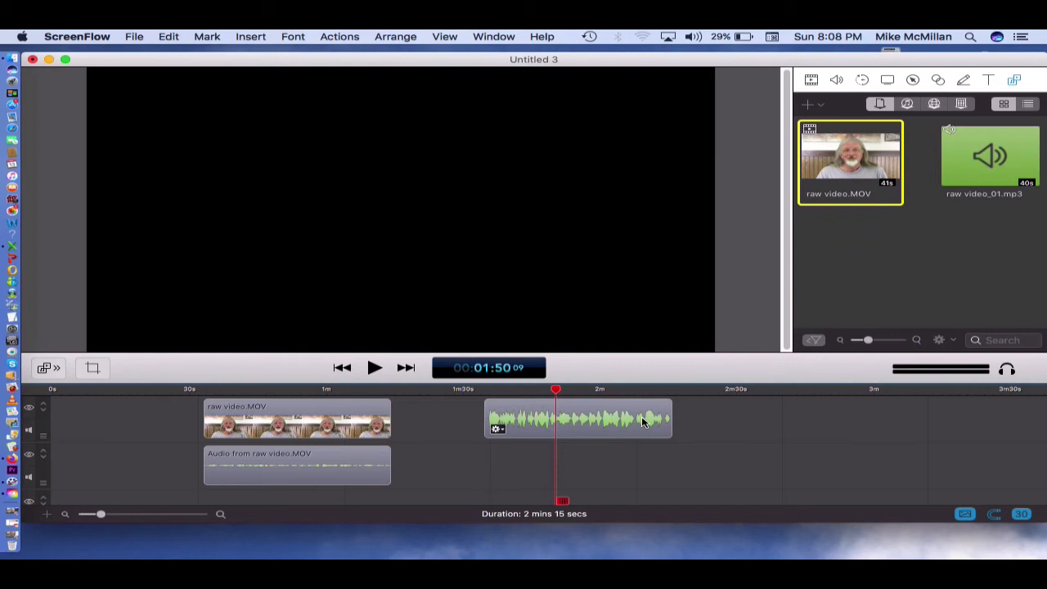
Step: Raise the detached raw video.MOV audio clip's volume to 190% and play it from about 44 s
left_click(254, 391)
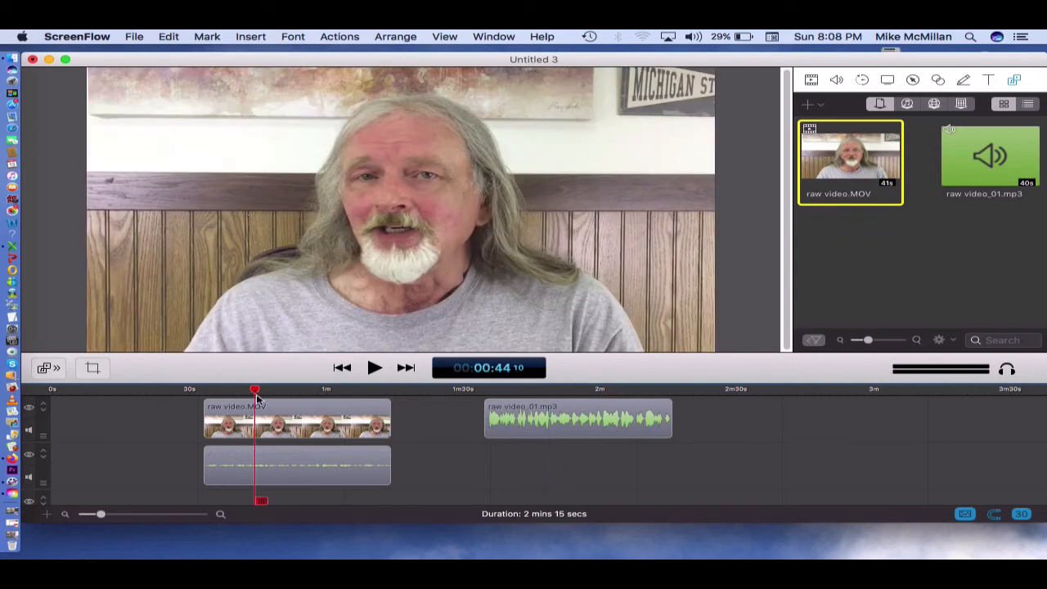
left_click(302, 472)
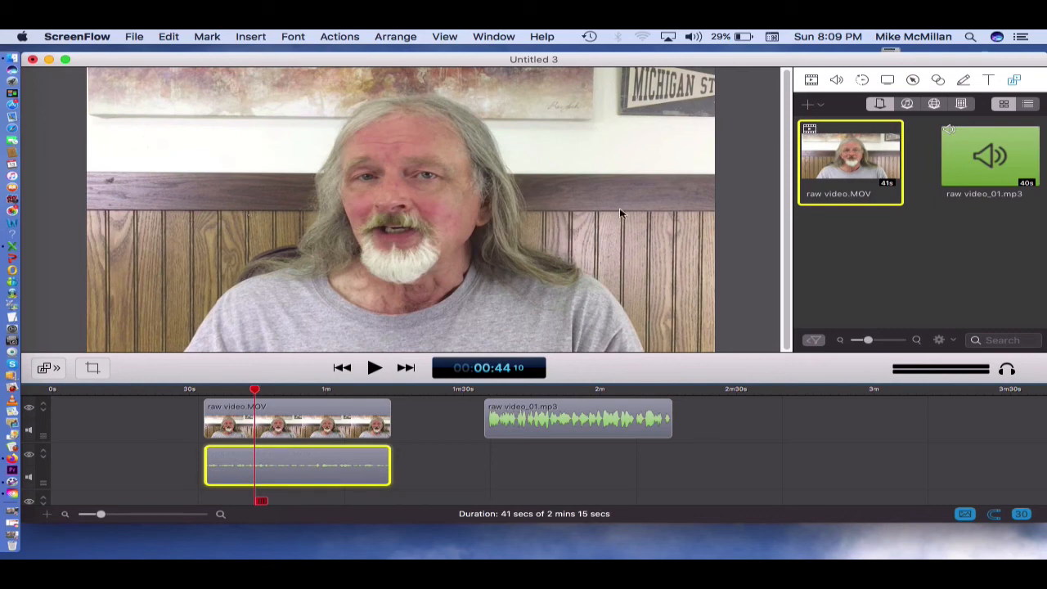
left_click(836, 80)
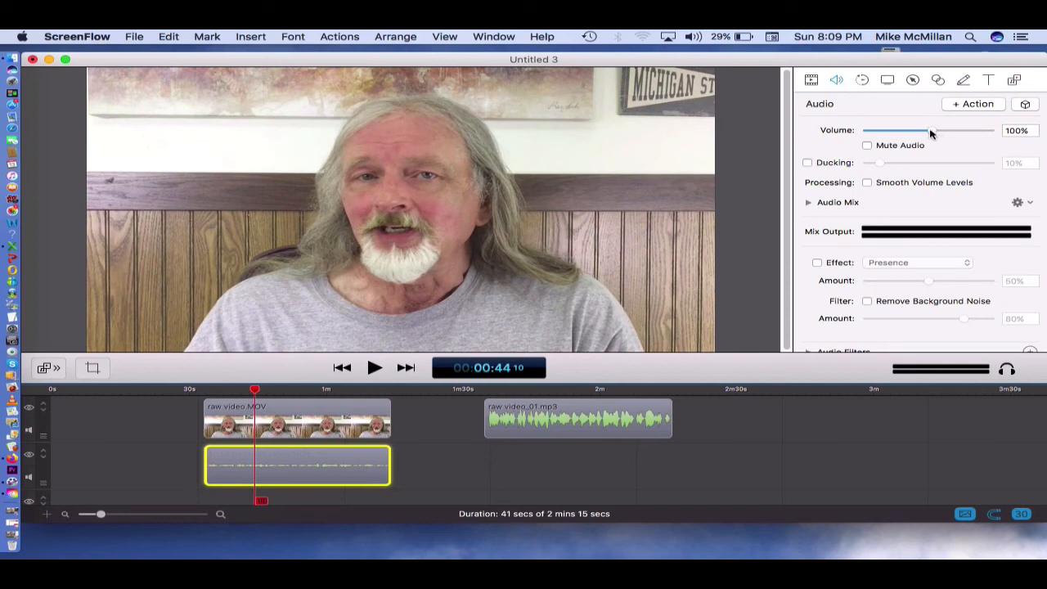
left_click_drag(930, 134, 999, 131)
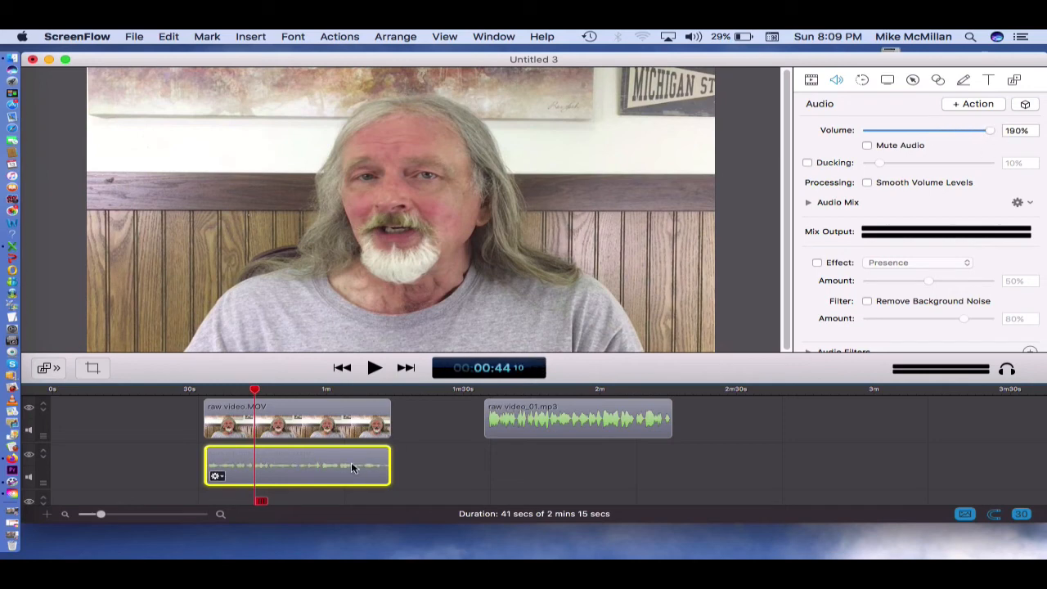
key("space")
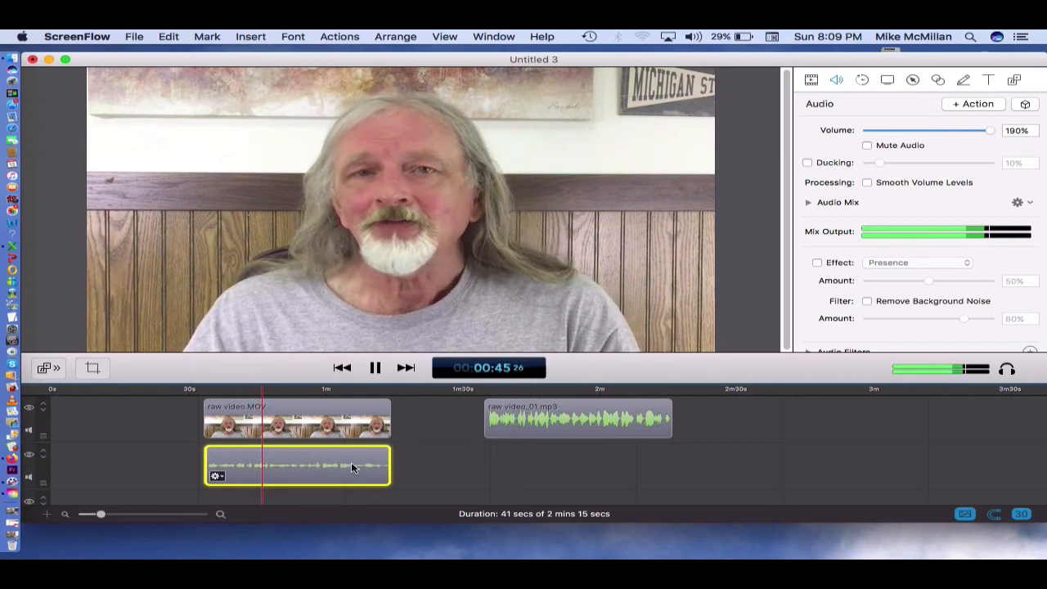
key("space")
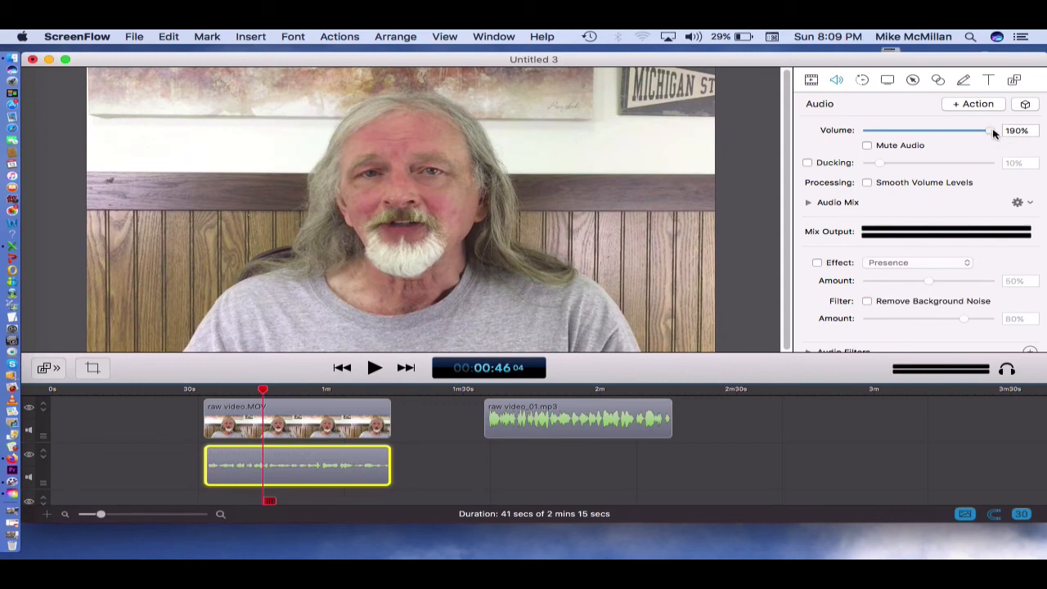
Step: Set the volume of the detached raw video.MOV audio clip to 600%
double_click(1020, 131)
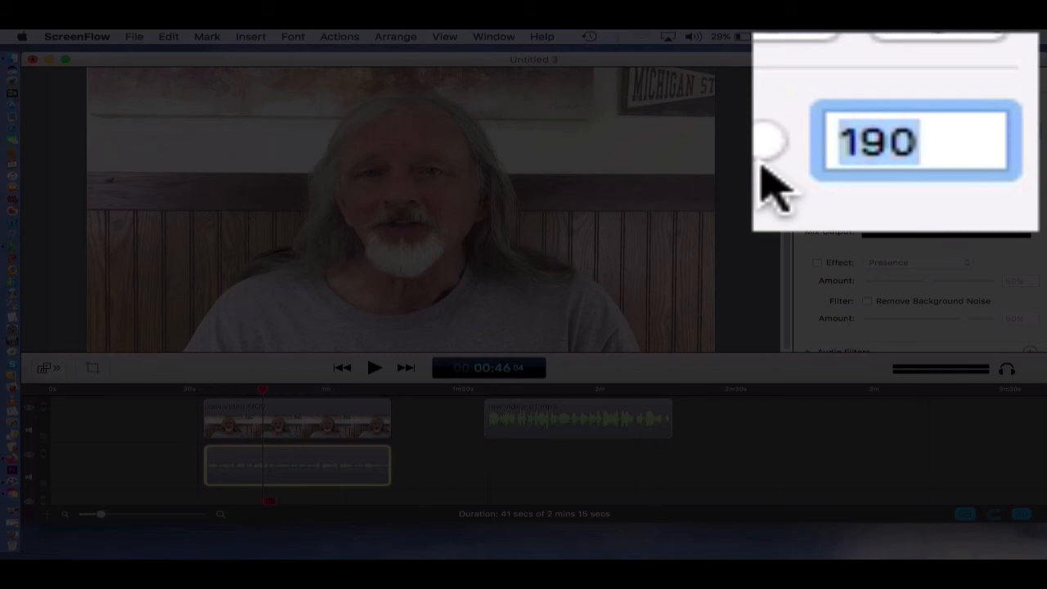
type("600")
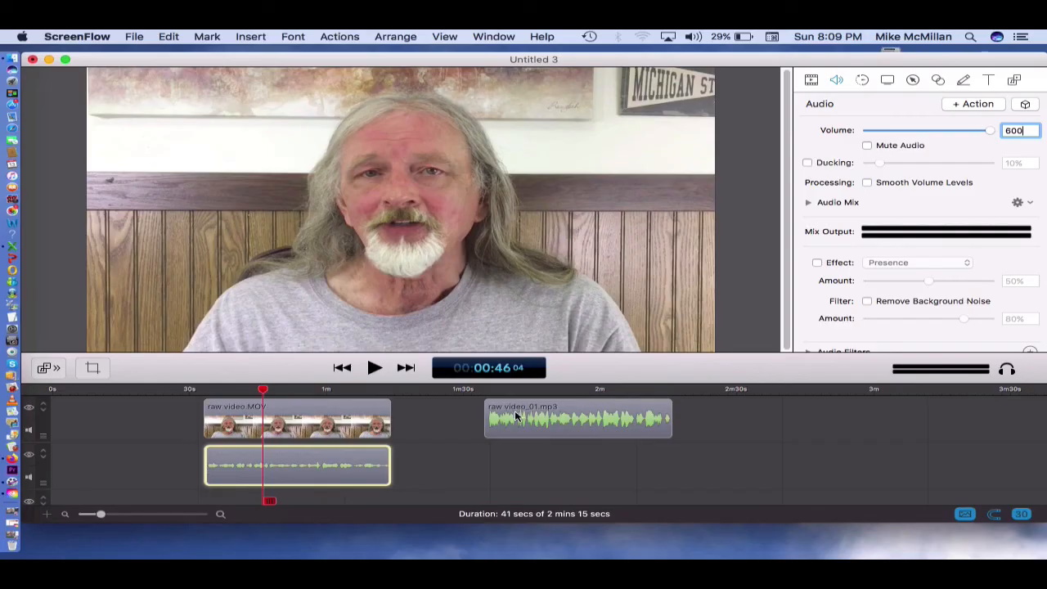
key("Return")
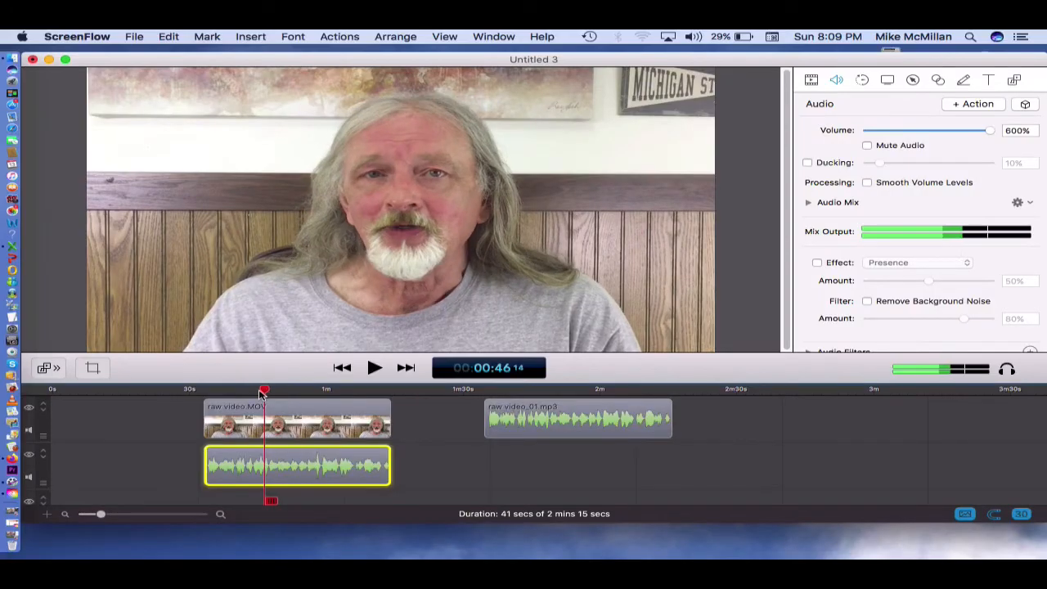
Step: Play the boosted original audio from about 36 s to 42 s, and raw video_01.mp3 up to about 1:51, to compare their sound
left_click_drag(261, 393, 217, 391)
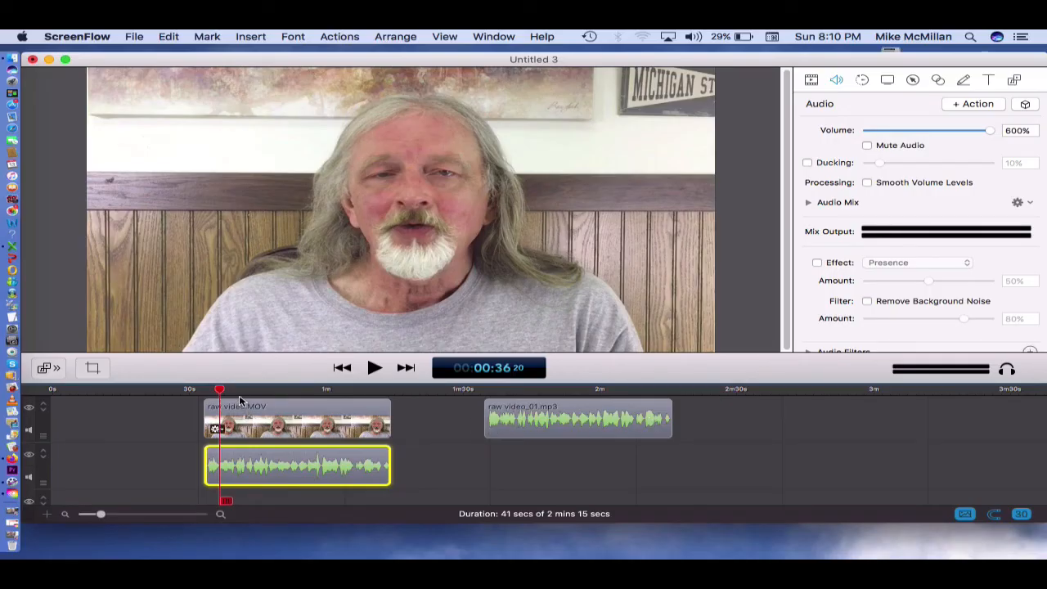
key("space")
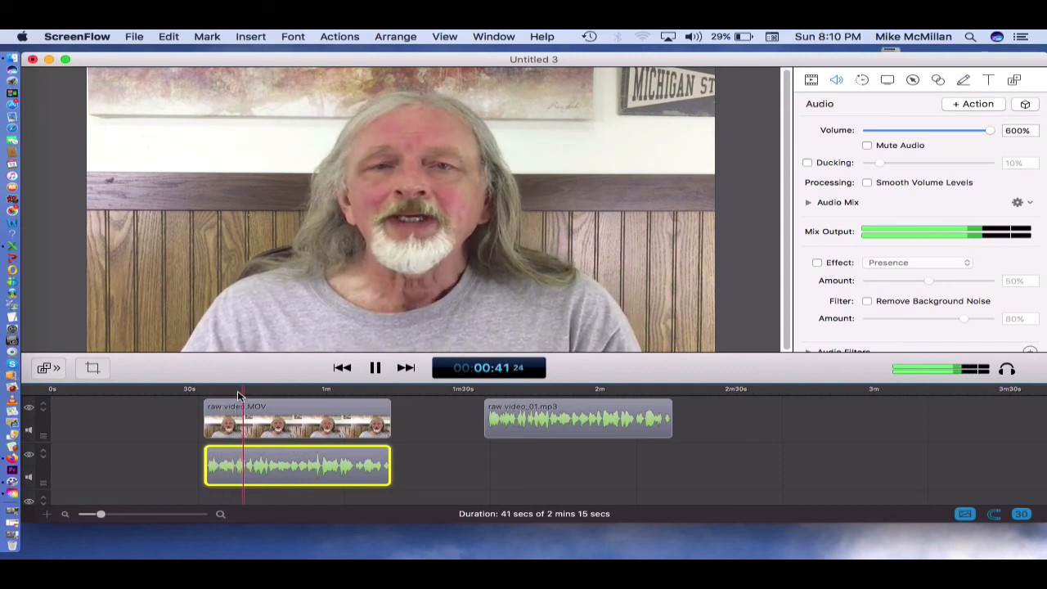
key("space")
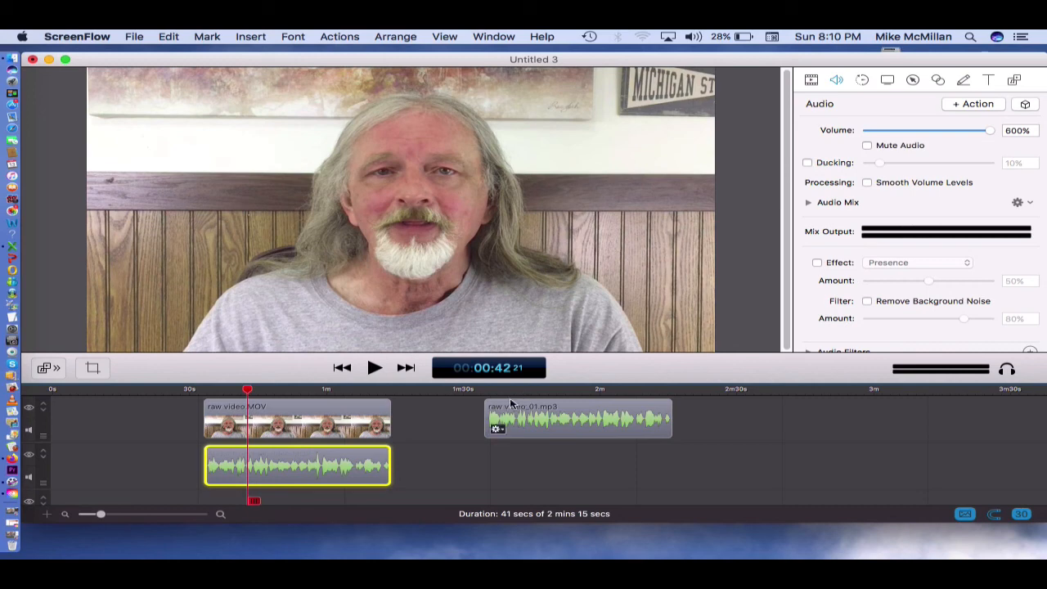
left_click(541, 391)
key("space")
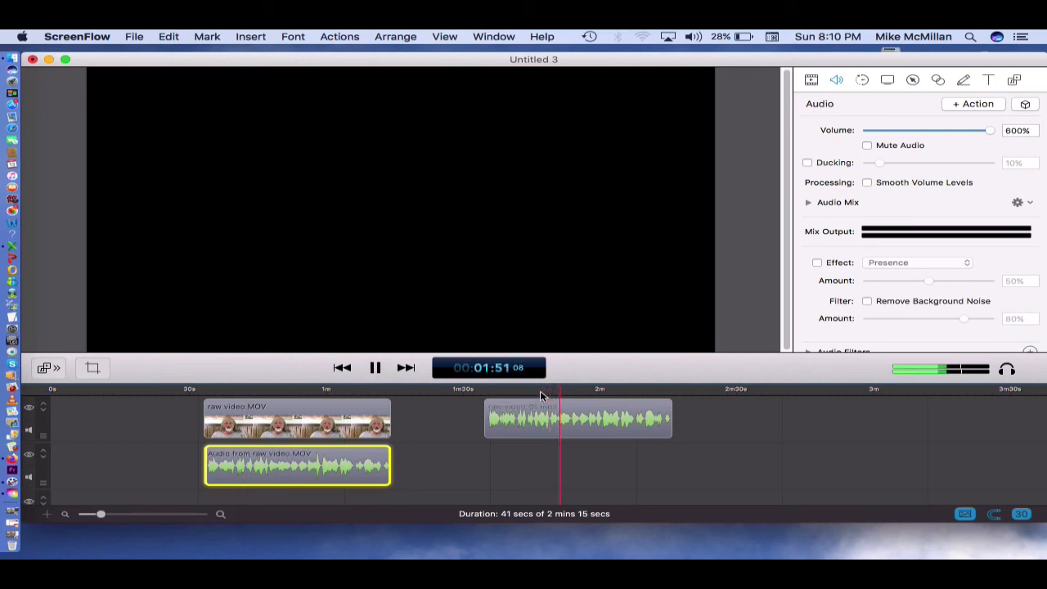
key("space")
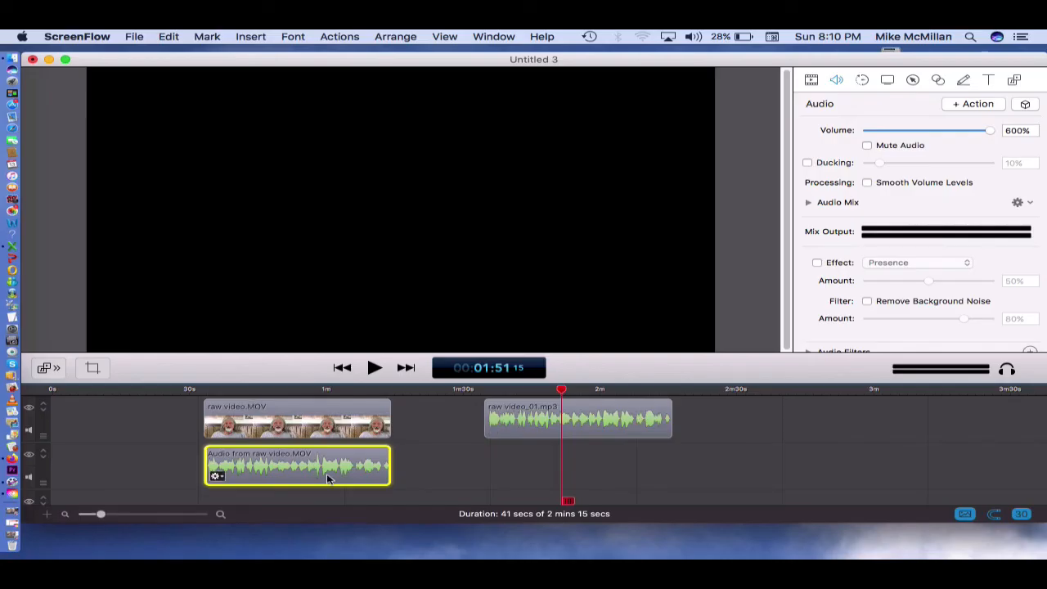
left_click(607, 409)
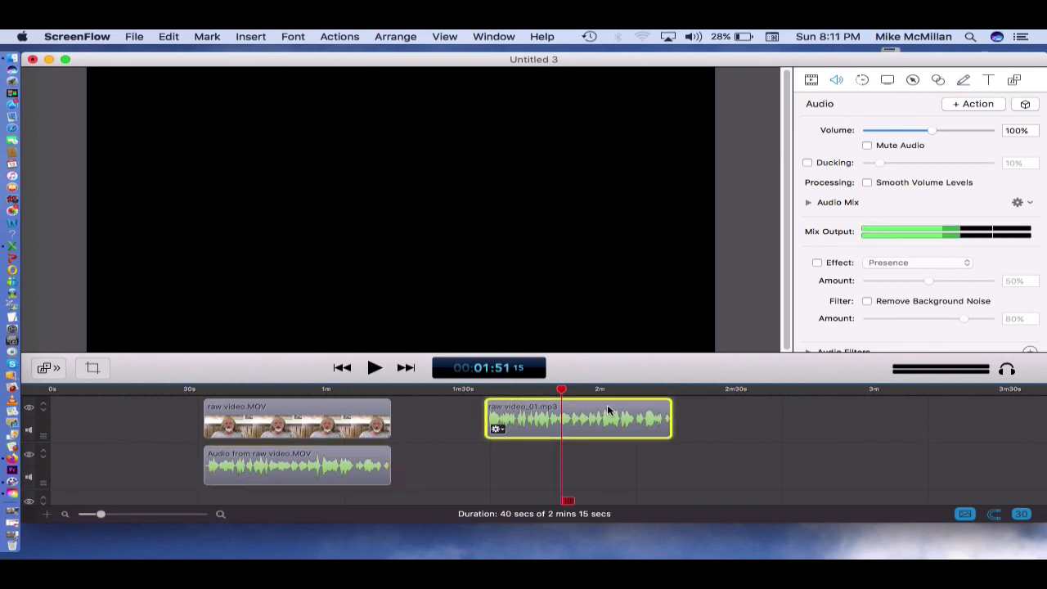
Step: Move the detached original audio to about 2 min 16 s and align raw video_01.mp3 under the raw video.MOV clip in its place
left_click(328, 467)
left_click_drag(351, 465, 791, 467)
left_click_drag(639, 404, 357, 468)
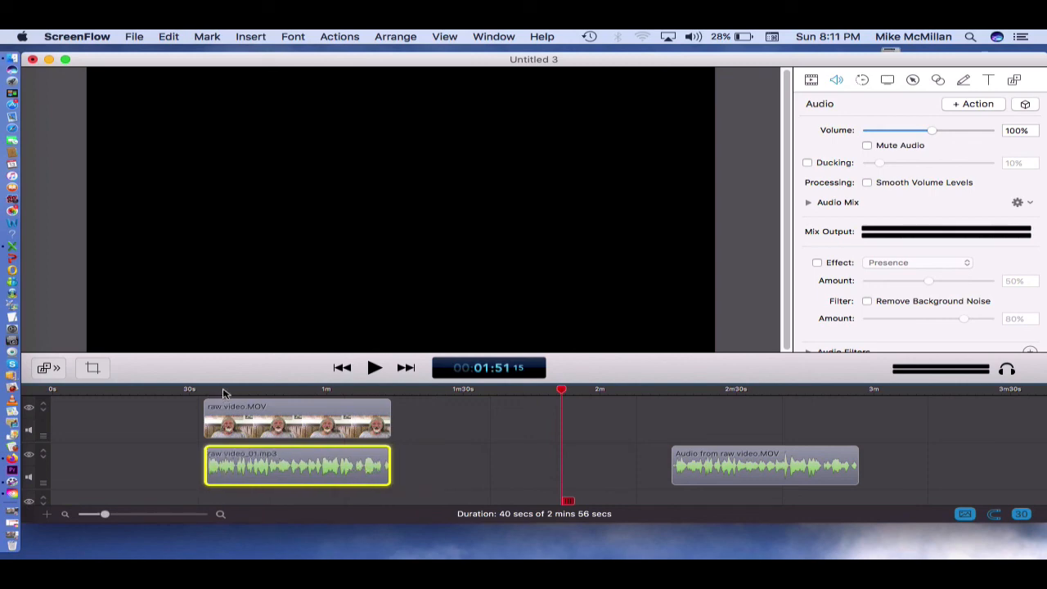
Step: Play the video with raw video_01.mp3 beneath it up to about 55 s to check that sound and picture match
left_click(267, 392)
key("space")
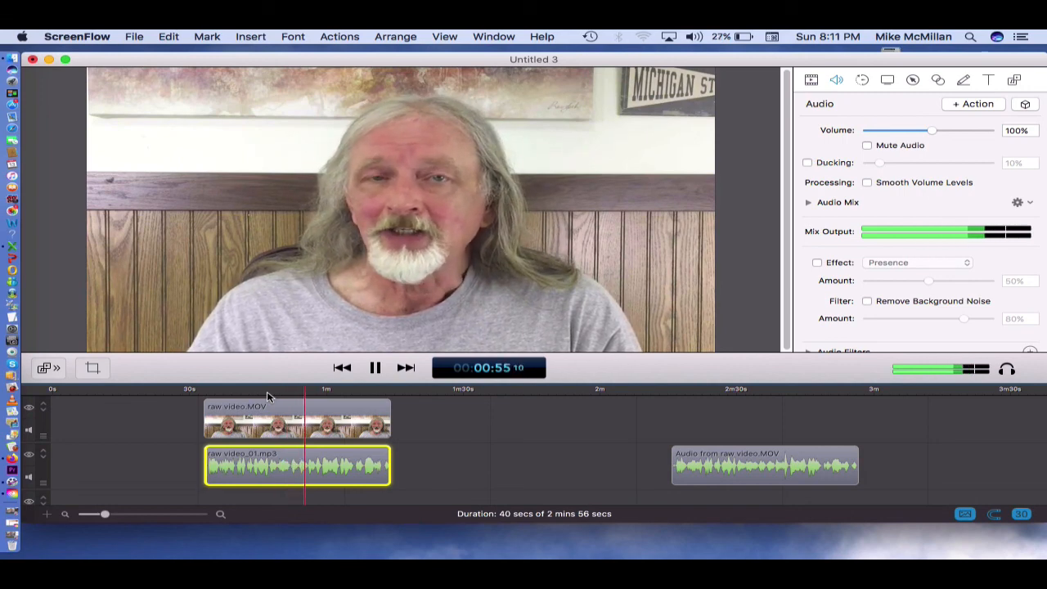
key("space")
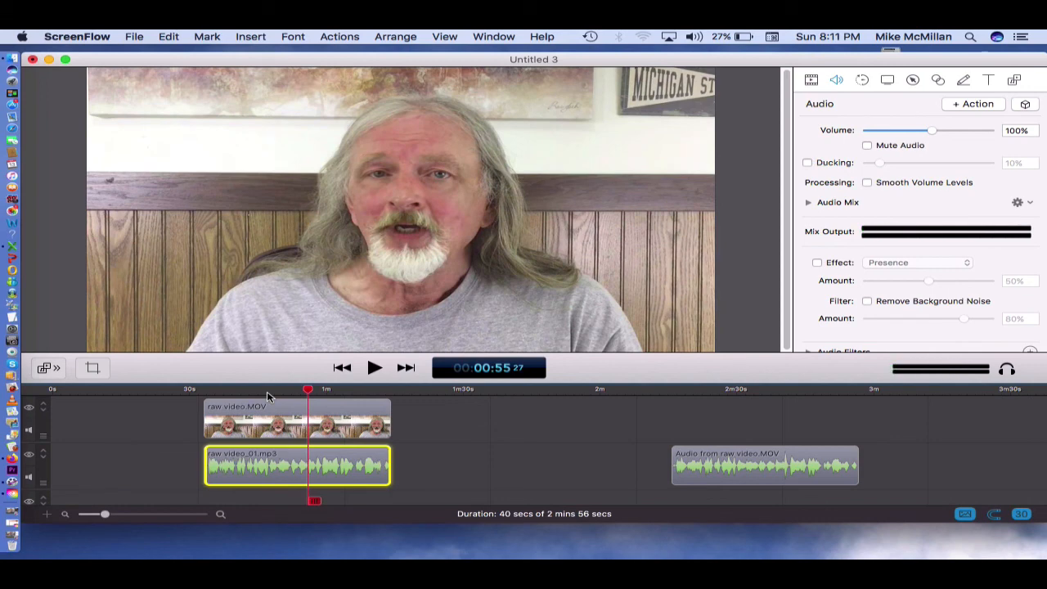
Step: Delete the detached original audio clip and play the video with raw video_01.mp3 from about 38 s to 46 s
left_click(790, 465)
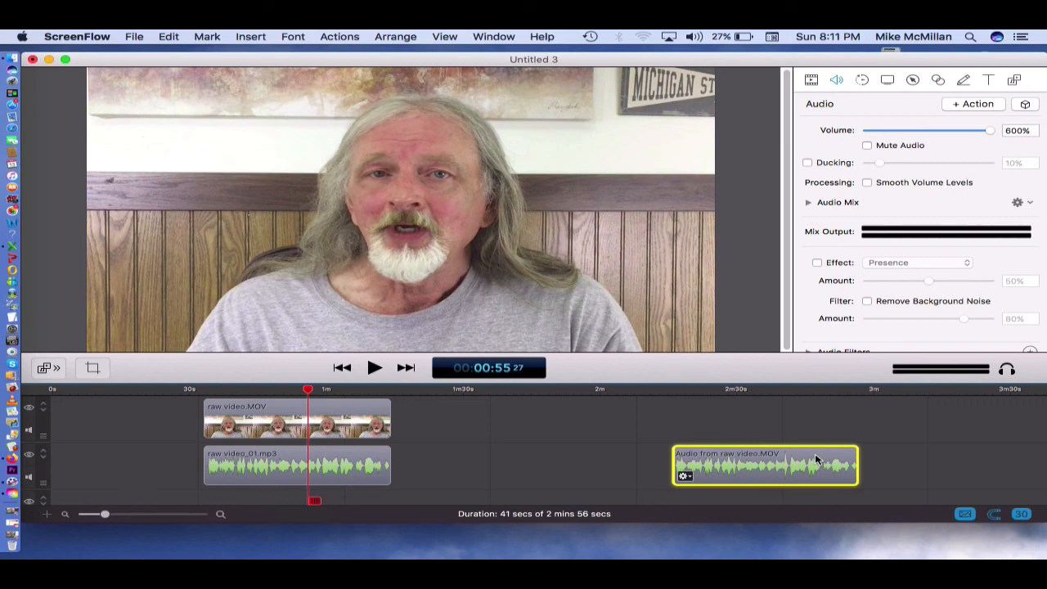
key("Delete")
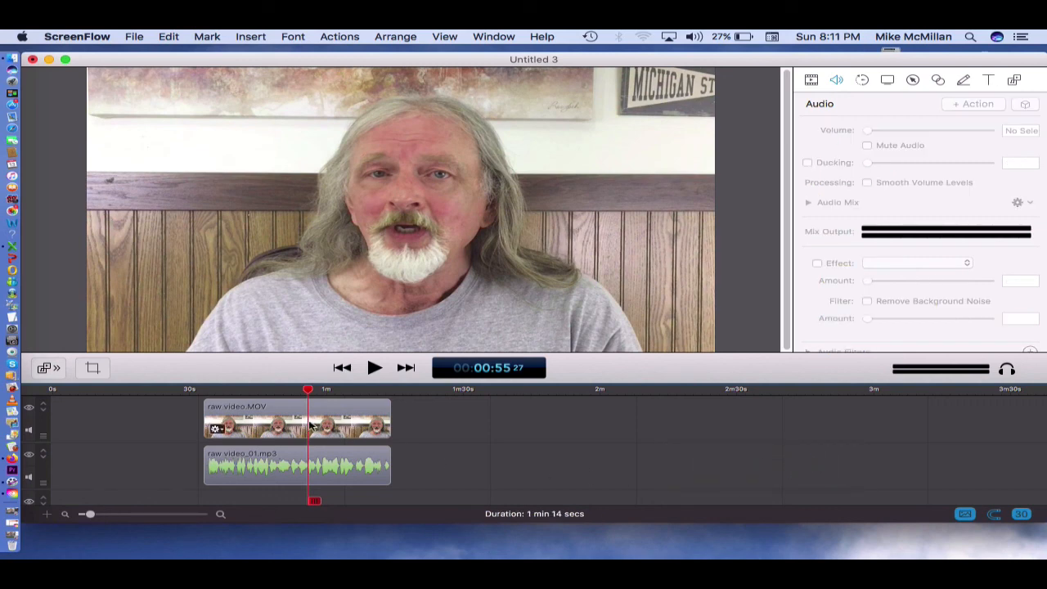
left_click(229, 391)
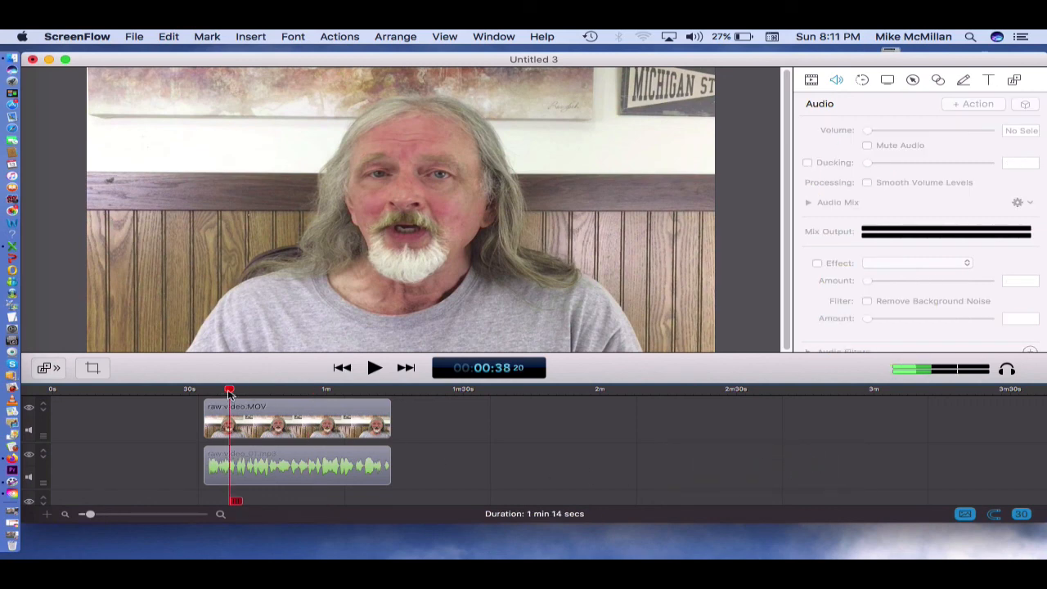
key("space")
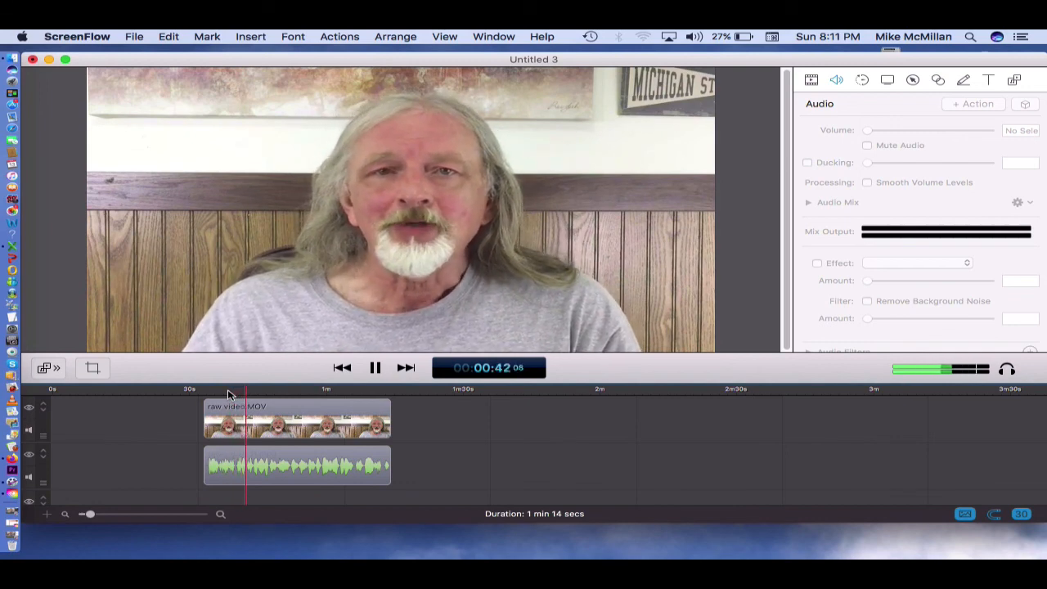
key("space")
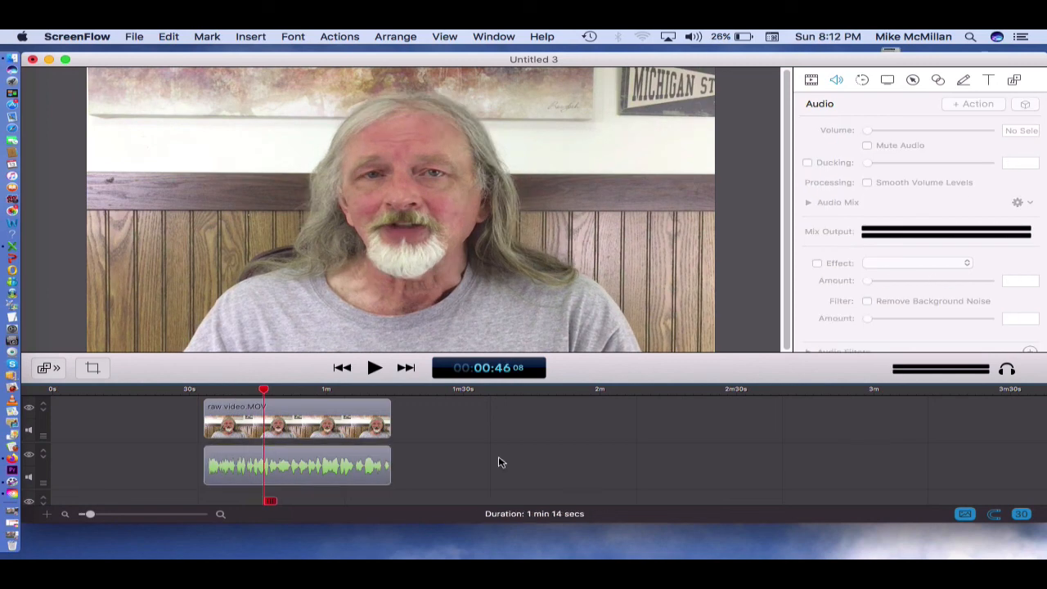
Step: Open the project's export settings to review the output options, and close them without exporting
left_click(136, 36)
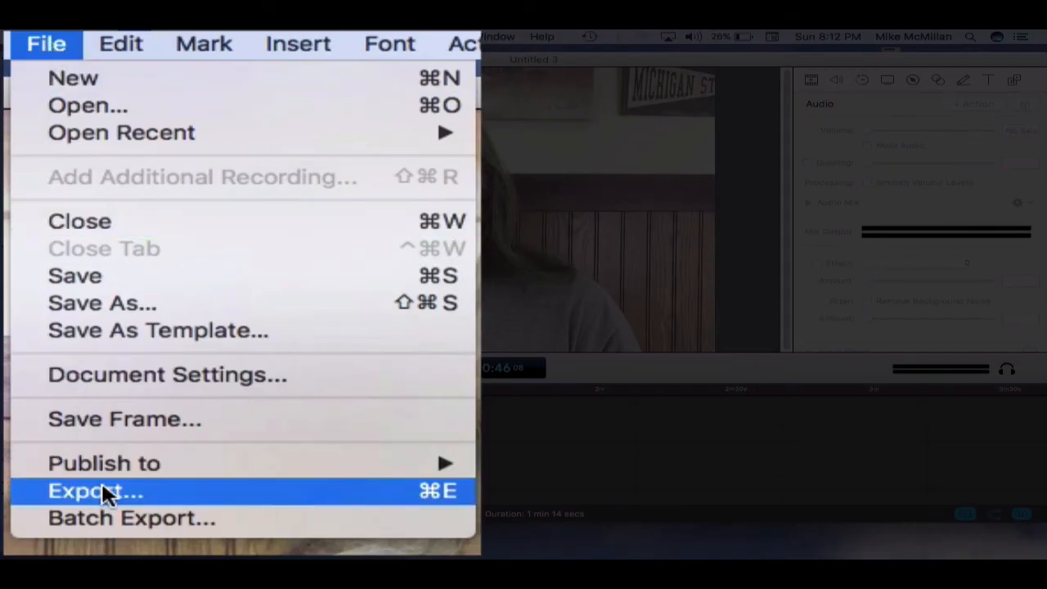
left_click(102, 490)
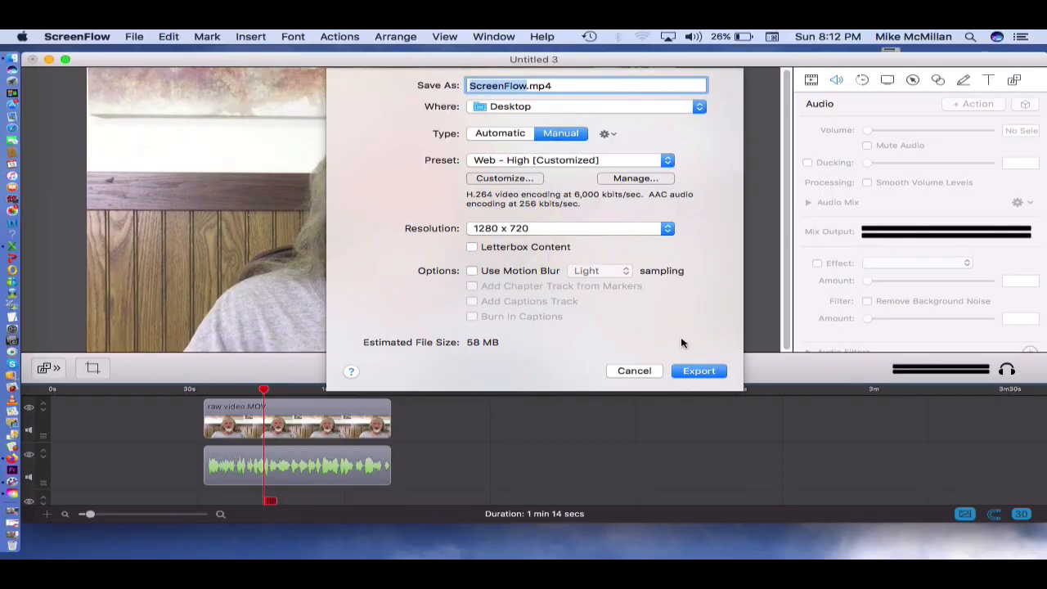
left_click(640, 370)
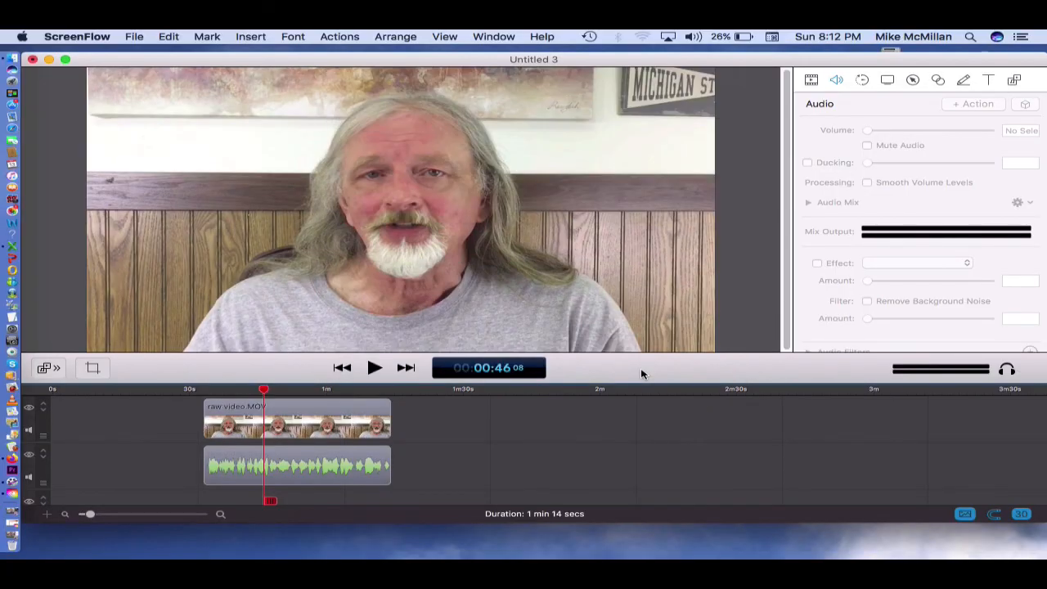